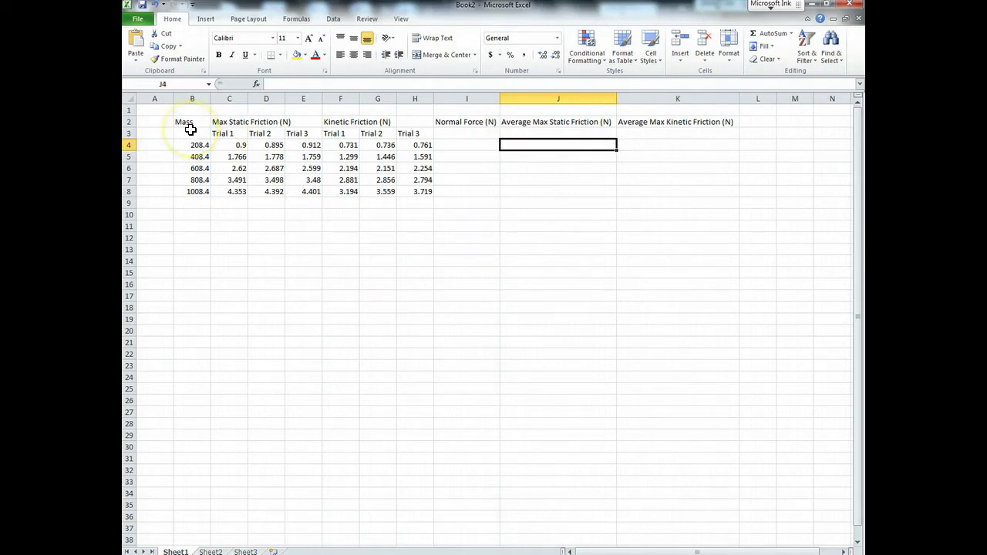
Review the Mass, static and kinetic friction trial columns and the calculated-column headings.
left_click_drag(192, 146, 185, 193)
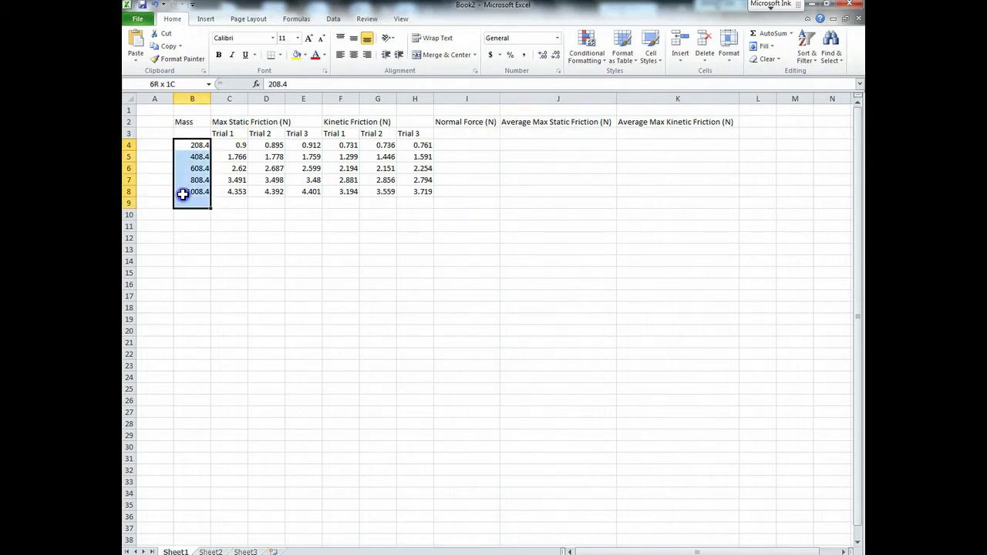
left_click(185, 122)
left_click(229, 125)
left_click_drag(223, 136, 293, 183)
left_click(337, 123)
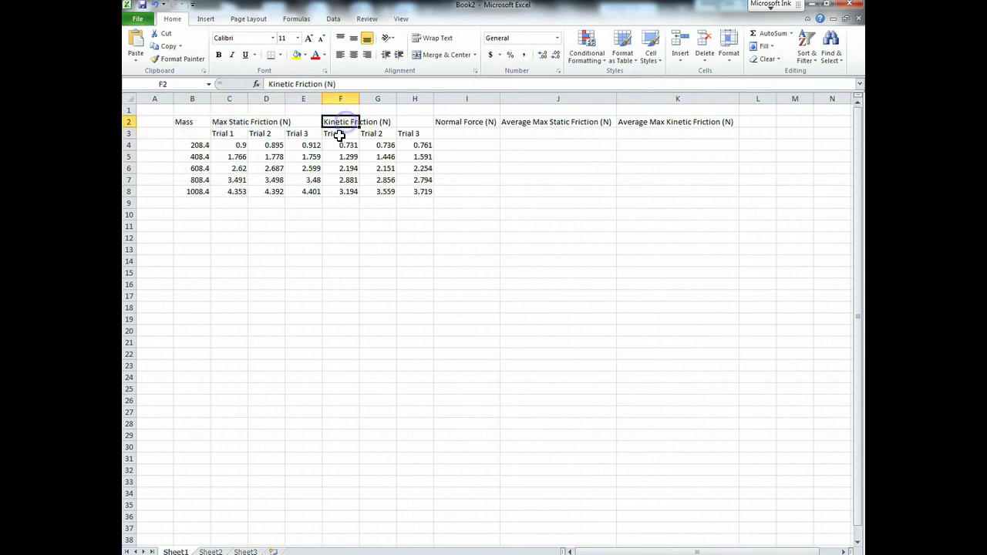
left_click_drag(340, 134, 423, 194)
left_click(413, 192)
left_click(465, 121)
left_click_drag(668, 125, 442, 118)
left_click(443, 129)
left_click(532, 123)
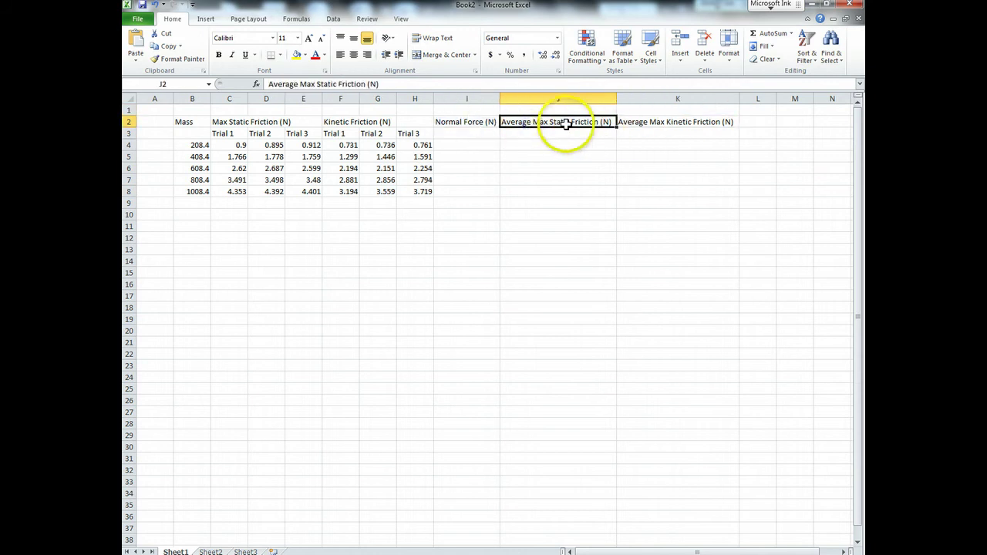
left_click_drag(234, 145, 291, 191)
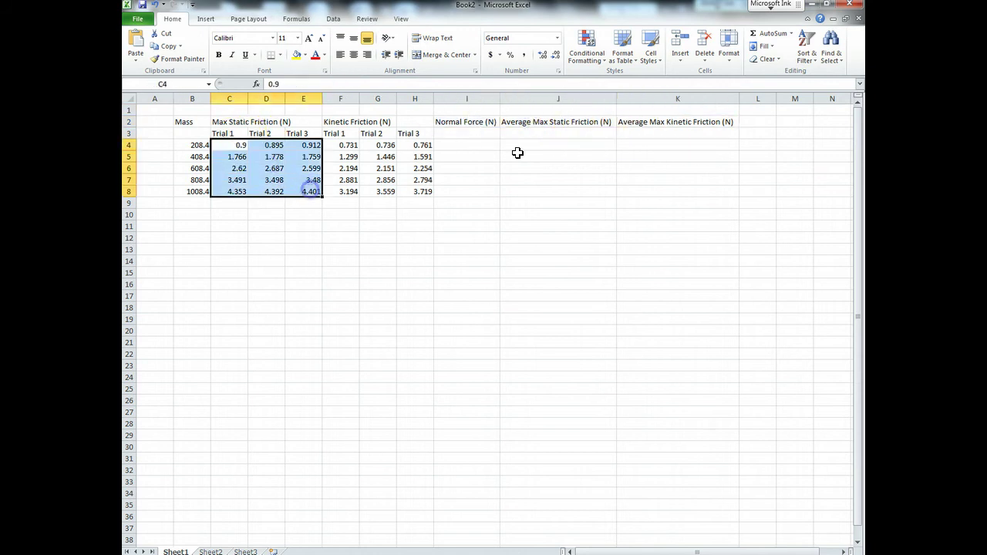
left_click(663, 134)
left_click_drag(344, 145, 419, 192)
Change the B2 heading to 'Mass (g)'.
left_click(192, 122)
left_click(306, 83)
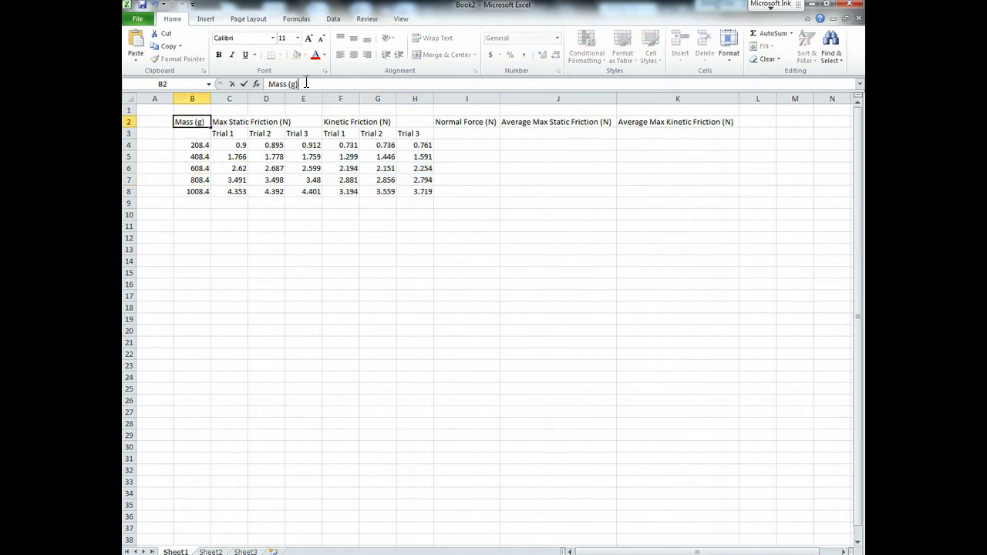
key("Return")
key("ctrl+Up")
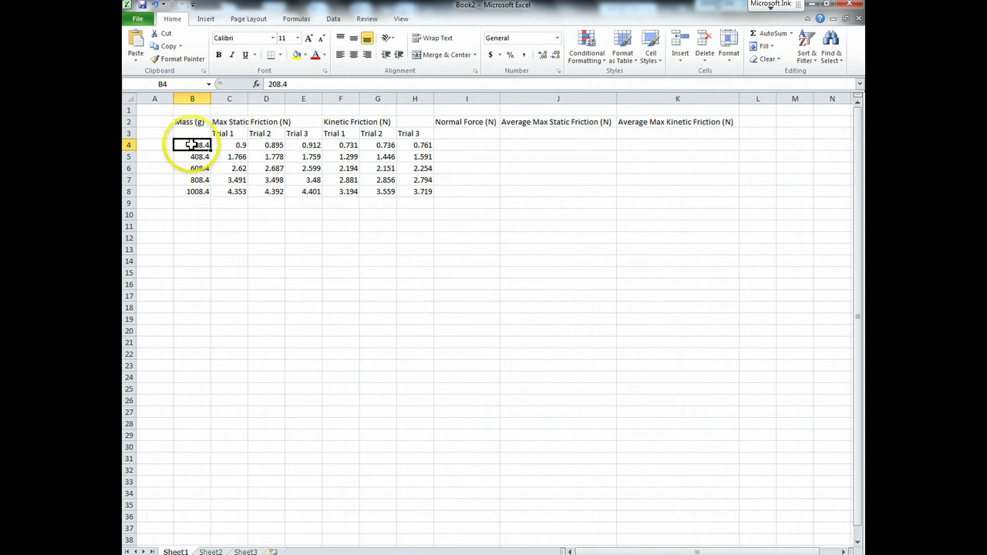
Append 'g' to the first three mass values (208.4g, 408.4g, 608.4 g).
mouse_move(192, 145)
left_mouse_down()
mouse_move(450, 190)
mouse_move(205, 151)
left_mouse_up()
left_click(311, 84)
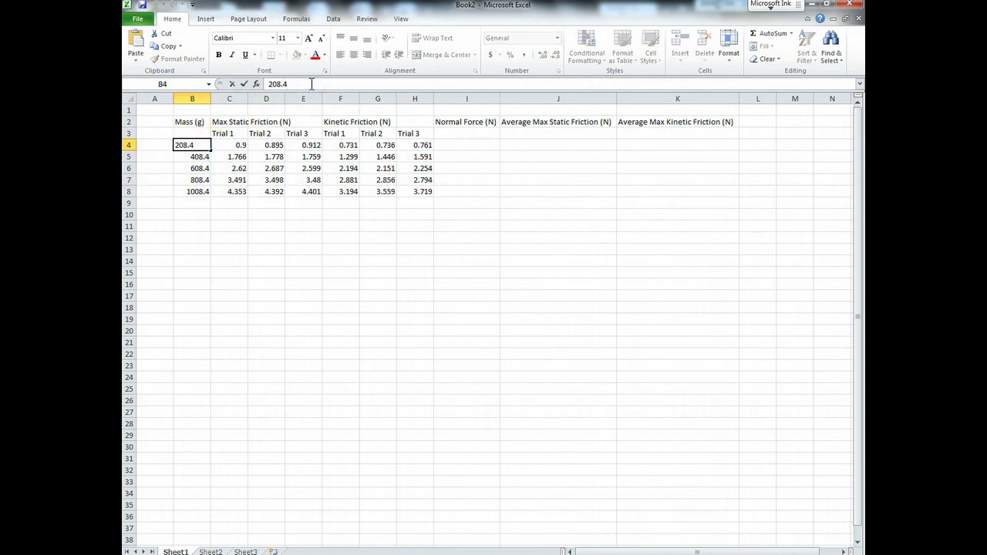
type("g")
key("Return")
left_click(311, 83)
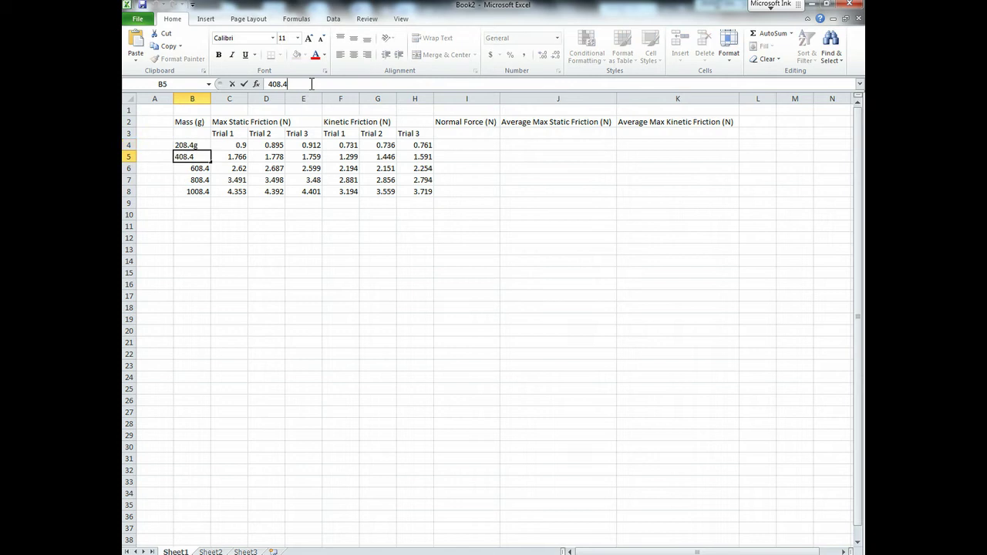
type("g")
key("Return")
left_click(312, 83)
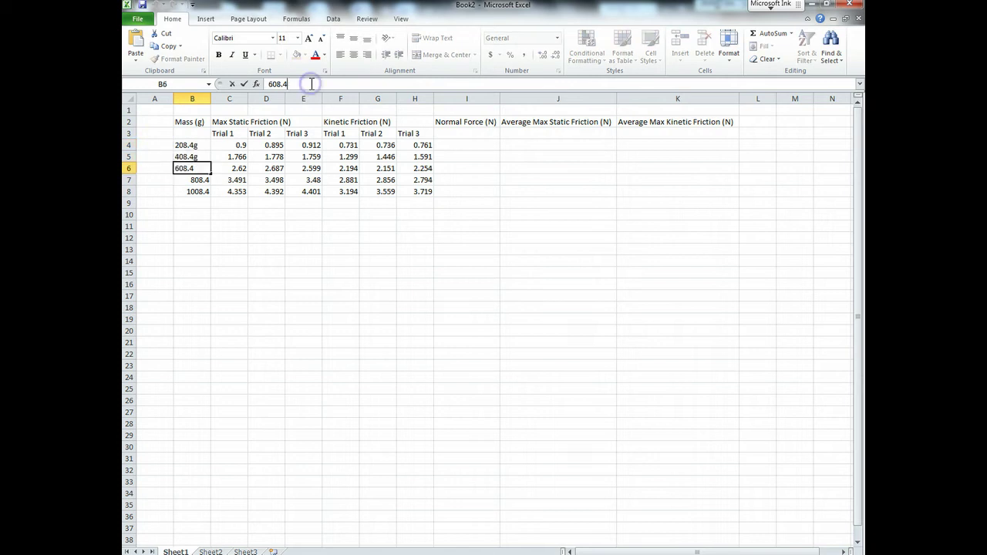
type("g")
key("Return")
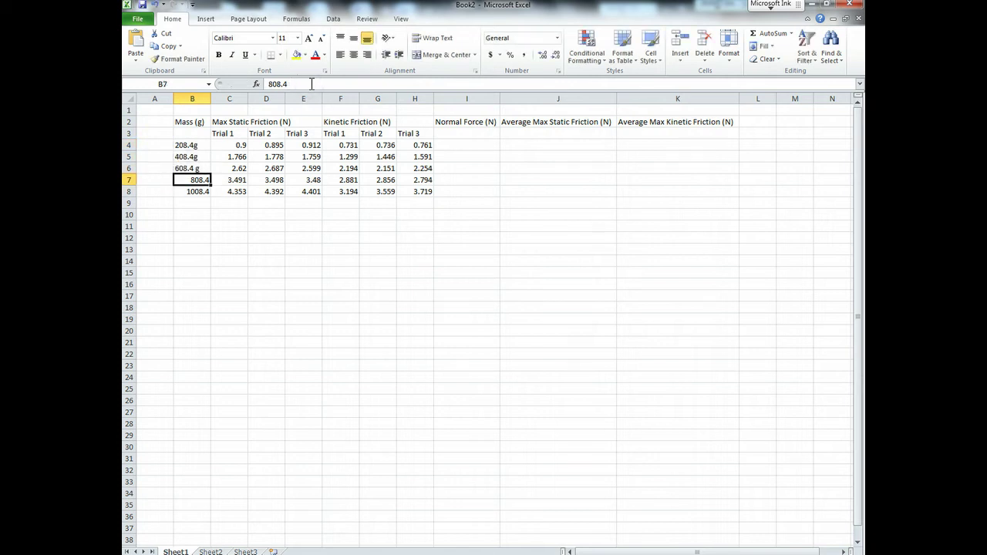
Look over the data block and the Mass (g) and Max Static Friction headings.
left_click_drag(191, 147, 407, 191)
left_click(201, 126)
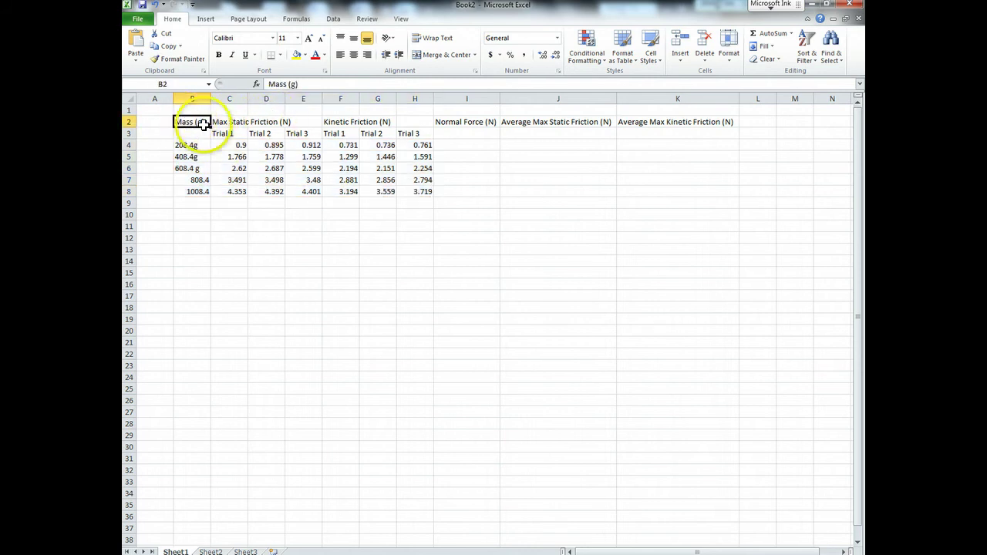
left_click(263, 122)
left_click(218, 125)
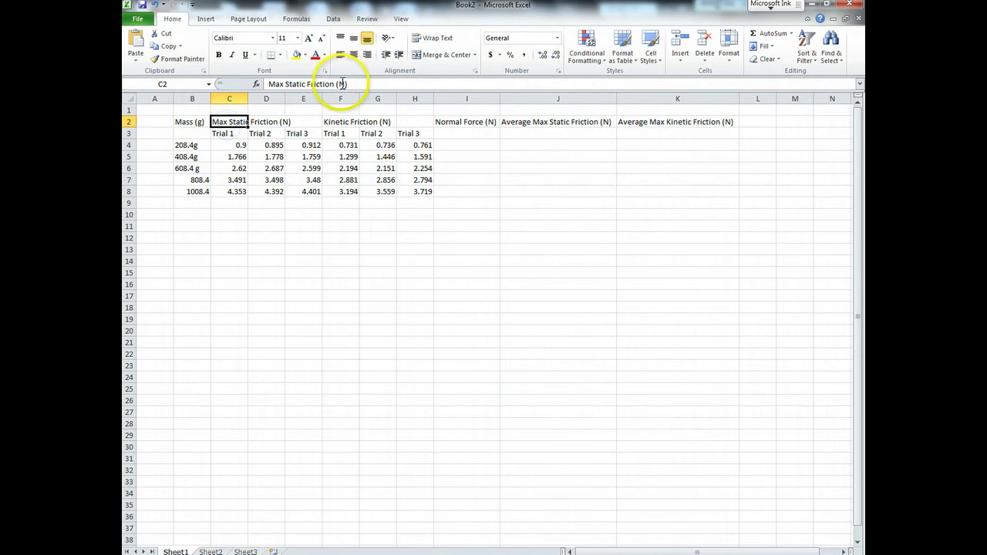
left_click(195, 146)
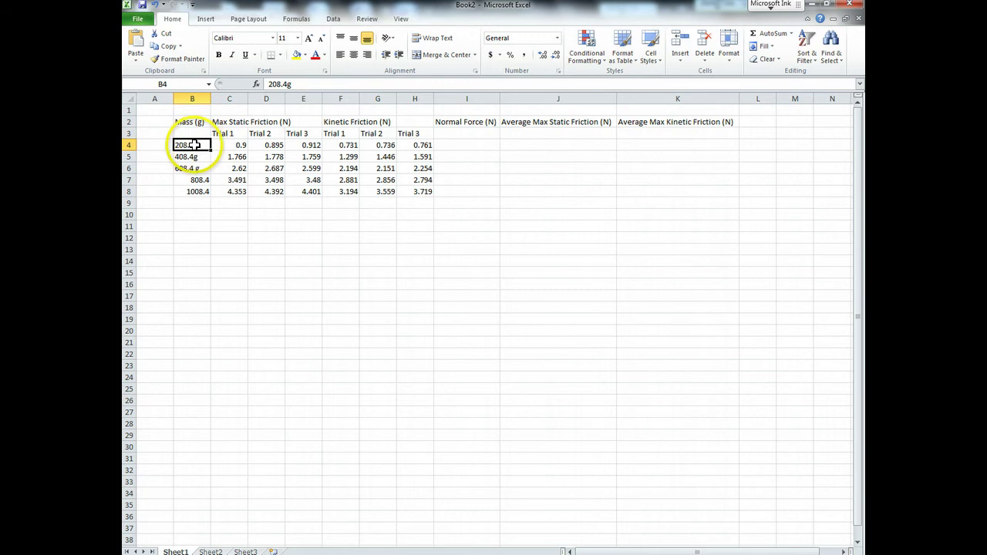
left_click_drag(198, 145, 420, 194)
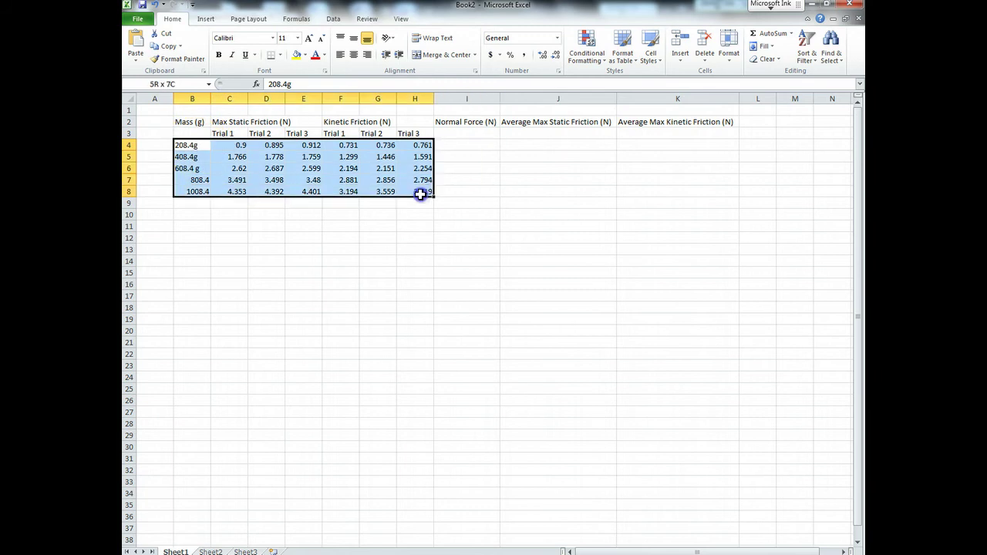
left_click(189, 147)
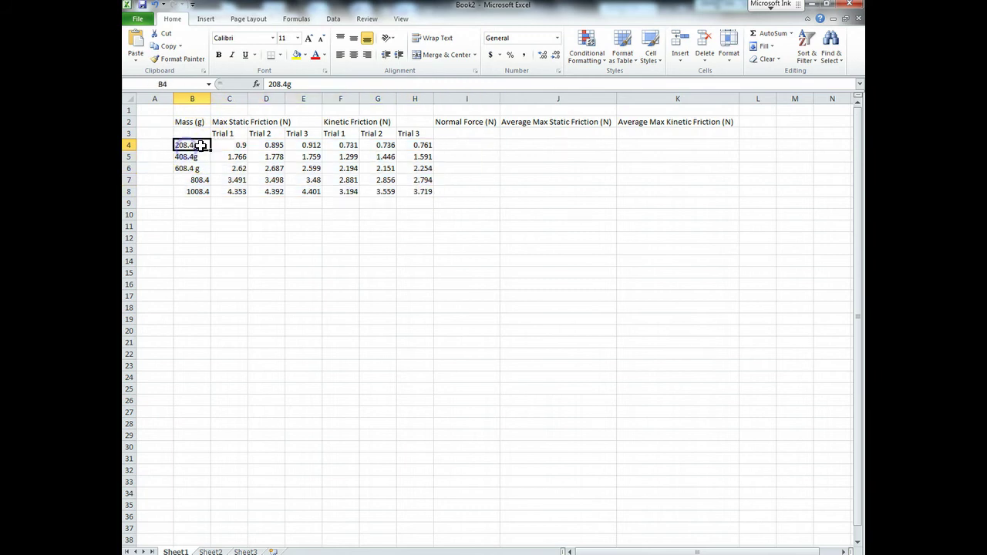
Restore 208.4, 408.4 and 608.4 as plain numbers without the 'g'.
left_click(311, 81)
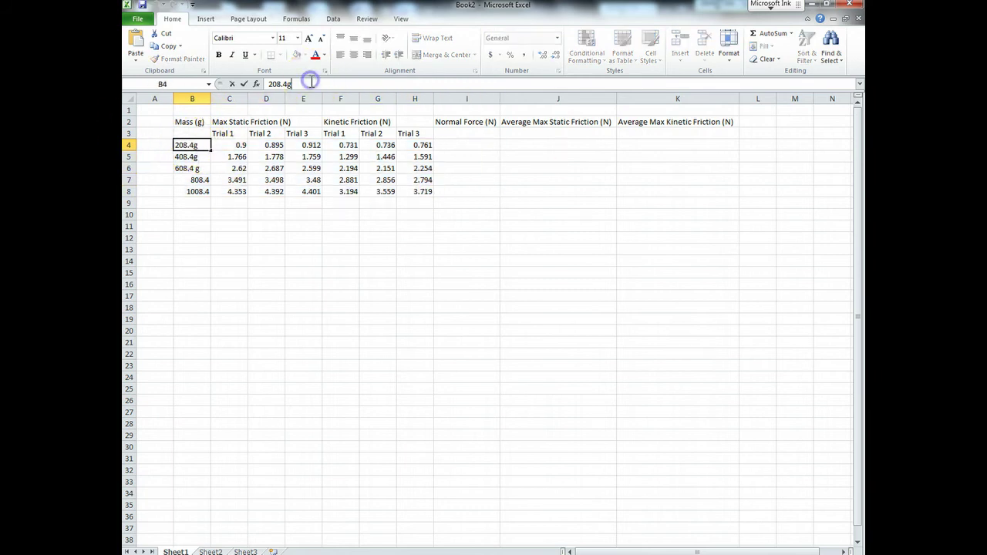
key("Return")
left_click(315, 82)
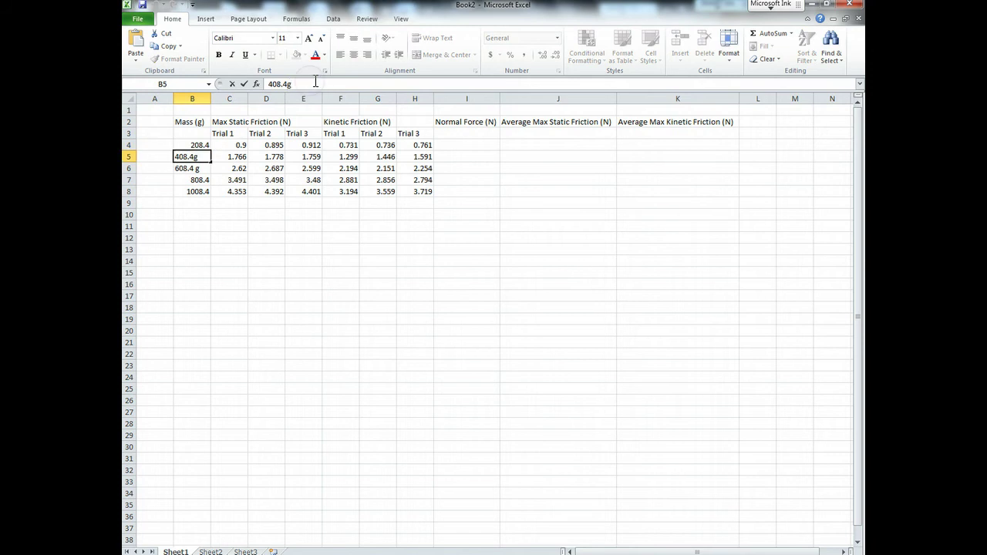
key("BackSpace")
key("Return")
left_click(316, 83)
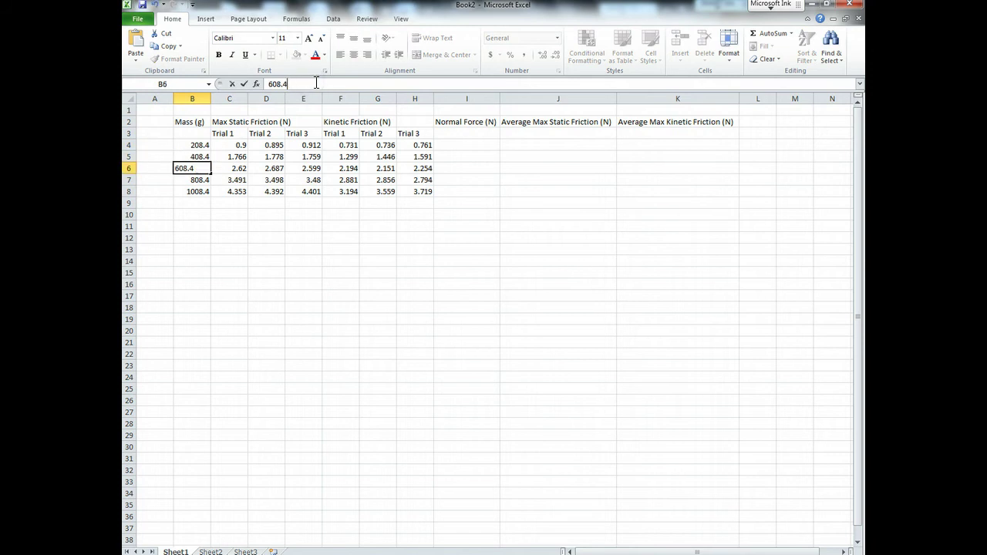
left_click(319, 81)
key("Return")
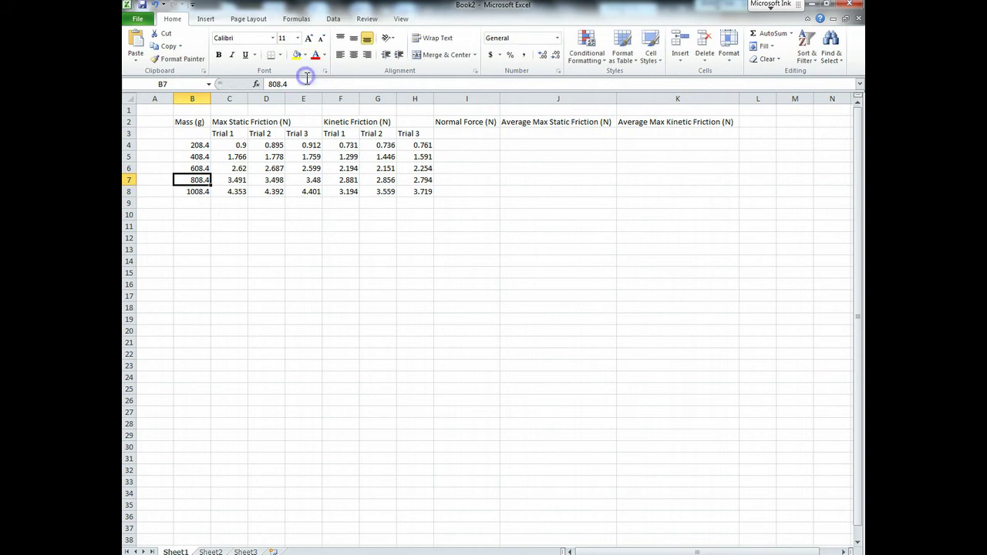
left_click(312, 84)
key("Up")
key("Up")
left_click(312, 84)
key("Return")
key("Up")
key("Up")
key("Up")
key("Up")
Select the whole data block, then return to the Trial 1 heading.
key("ctrl+shift+Right")
key("ctrl+shift+Down")
key("Right")
key("Up")
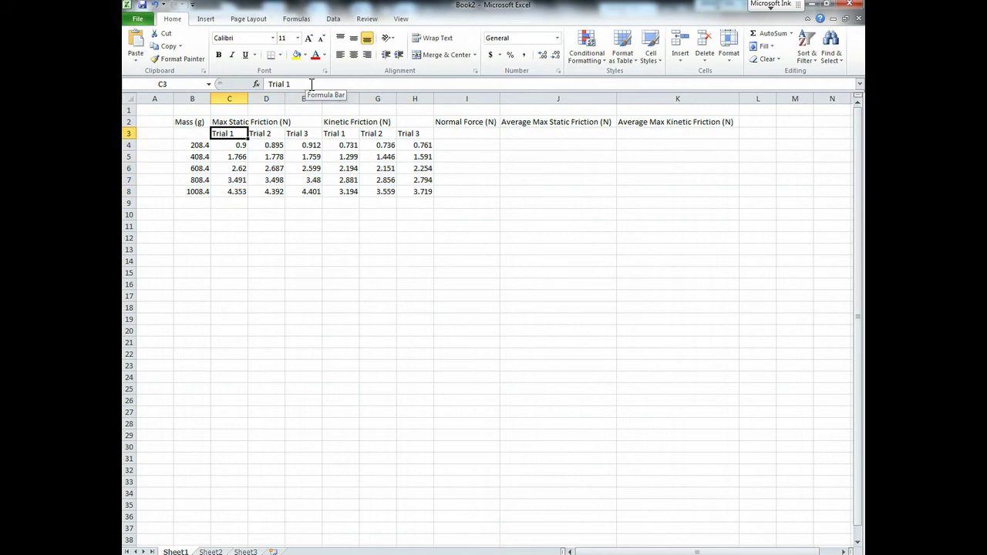
Merge Mass (g) across B2:B3 and align it to the middle.
left_click(190, 122)
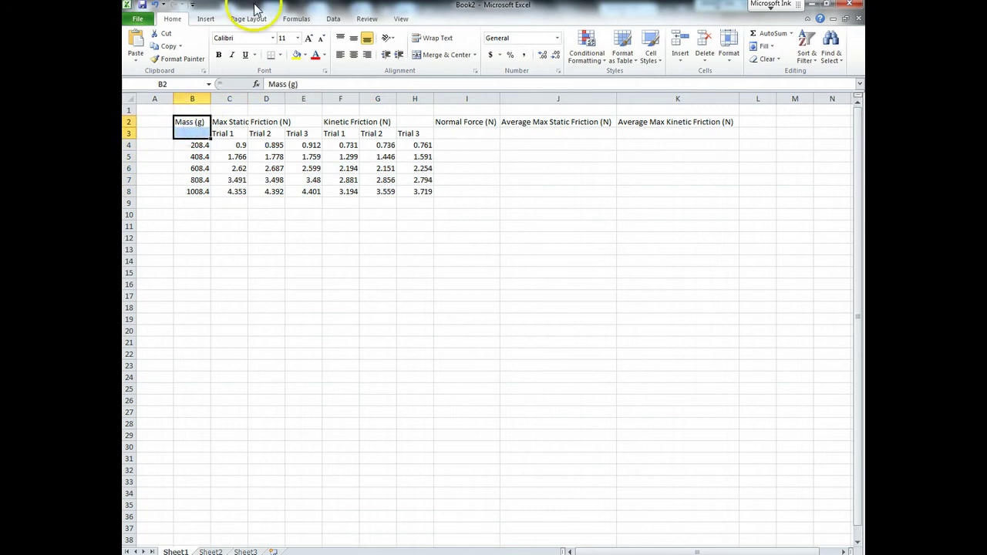
left_click(433, 59)
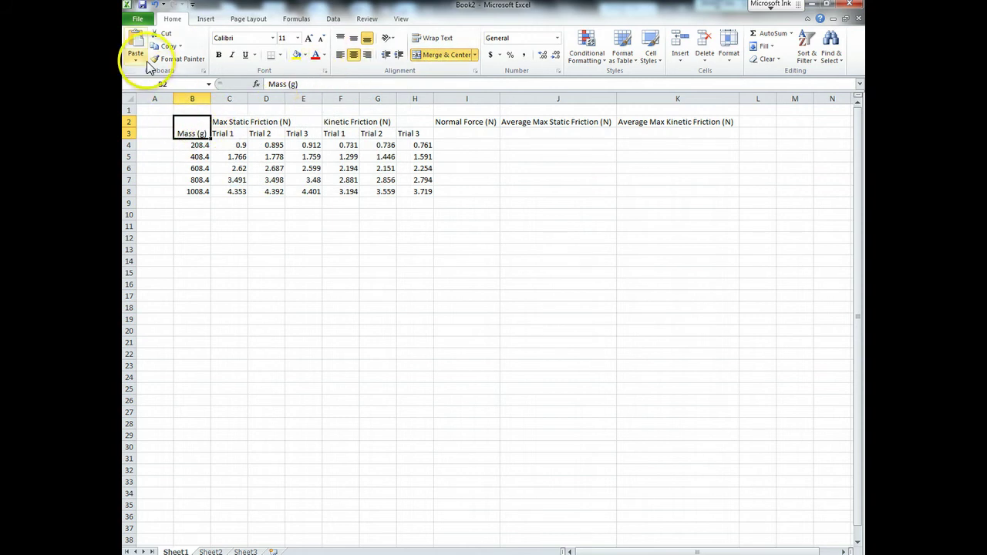
key("ctrl+z")
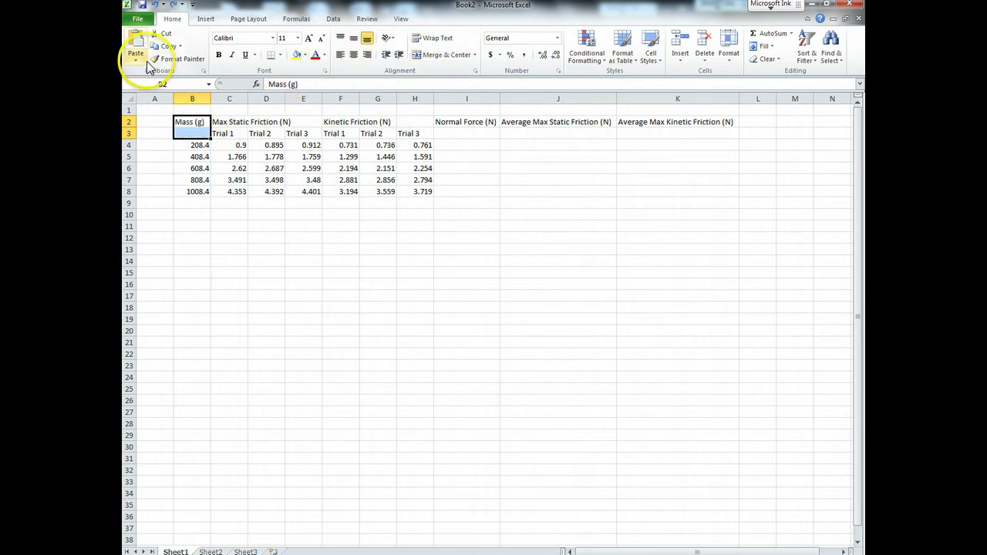
left_click(446, 55)
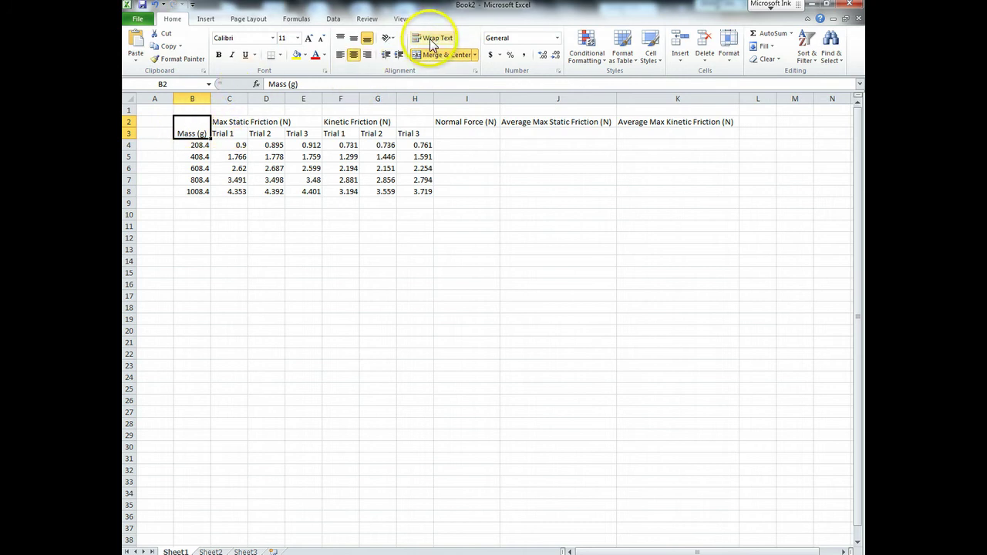
left_click(353, 38)
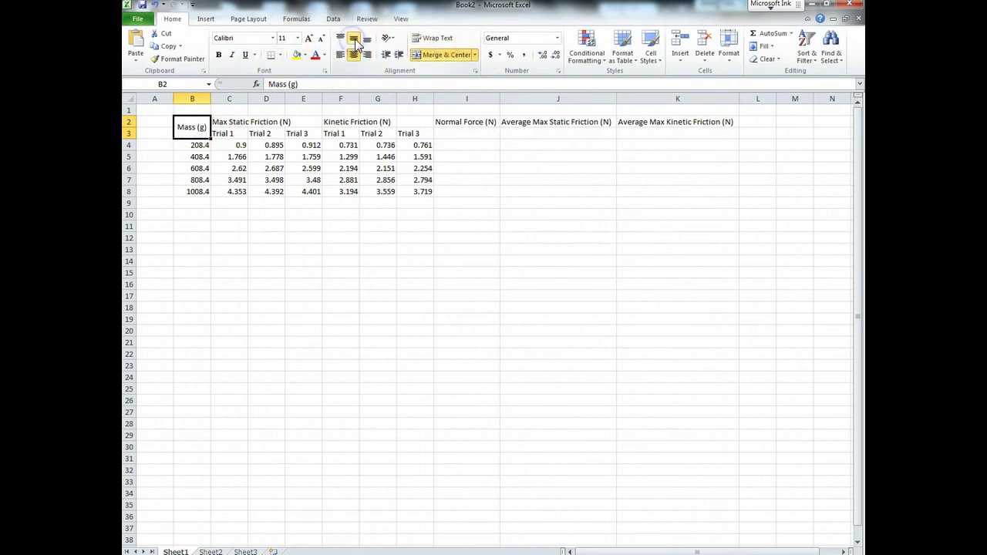
left_click(354, 56)
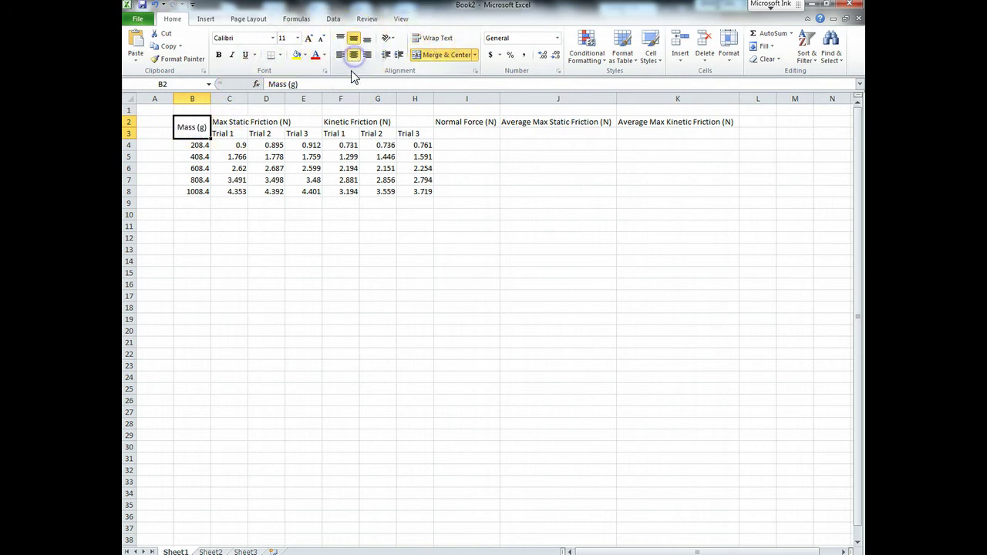
Centre and middle-align the friction and trial headings in C2:H3.
left_click_drag(229, 124, 407, 133)
left_click(353, 54)
left_click(353, 38)
Merge and centre Max Static Friction (N) over C2:E2 and Kinetic Friction (N) over F2:H2.
left_click(229, 122)
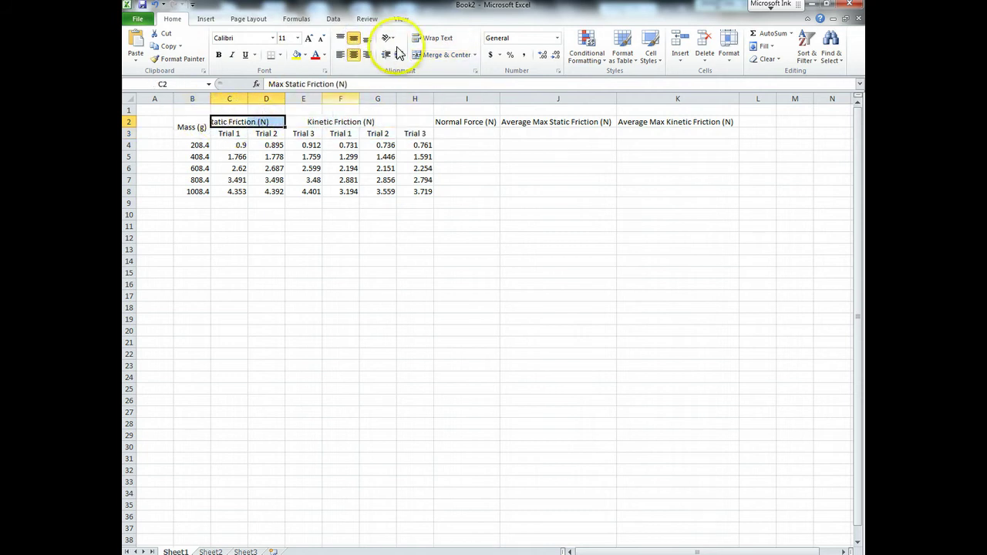
left_click(434, 56)
left_click_drag(286, 99, 395, 118)
left_click(397, 121)
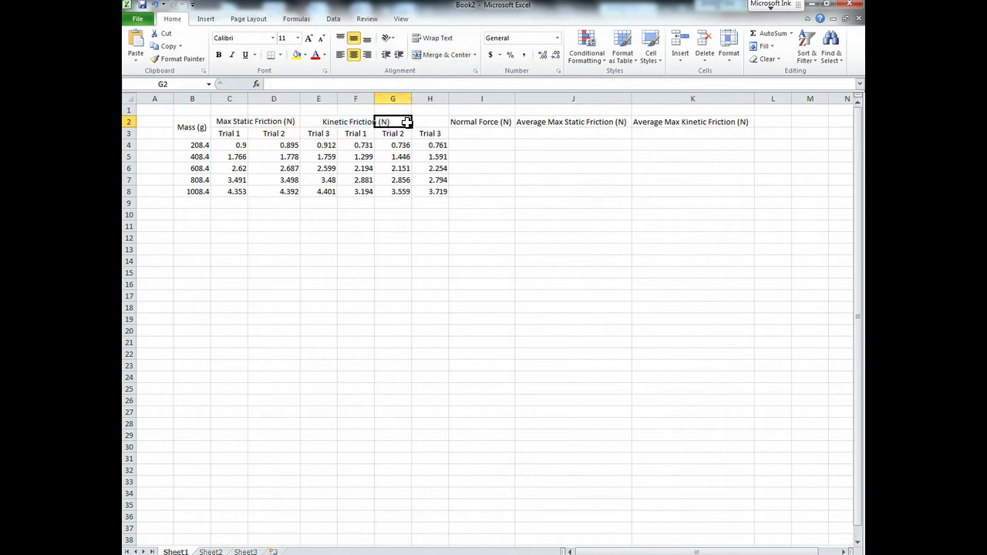
key("ctrl+z")
key("ctrl+z")
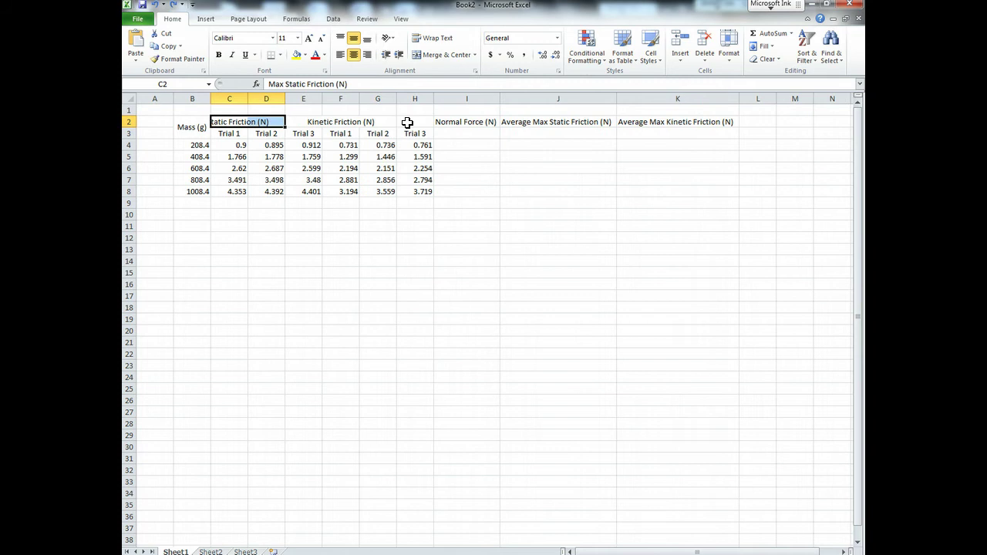
key("Return")
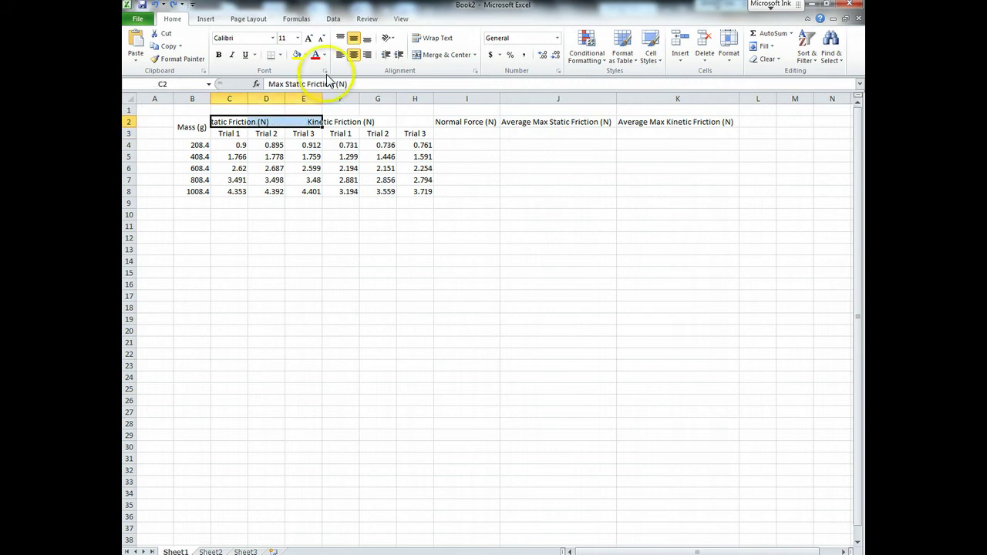
left_click(432, 54)
left_click_drag(332, 122, 404, 121)
left_click(439, 55)
left_click(437, 145)
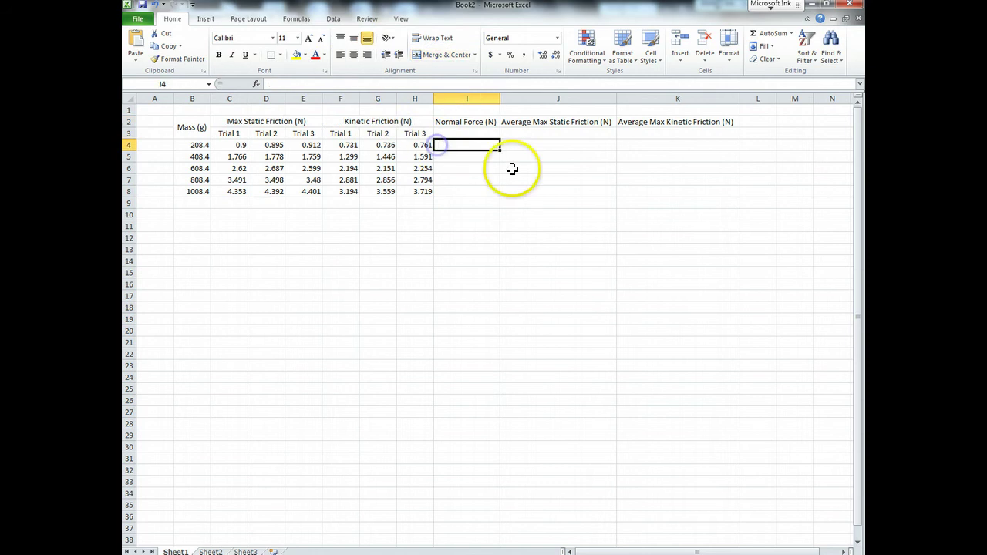
Wrap the C2:K2 heading text, heighten row 2 and narrow columns I–K.
left_click_drag(308, 121, 642, 124)
left_click(437, 37)
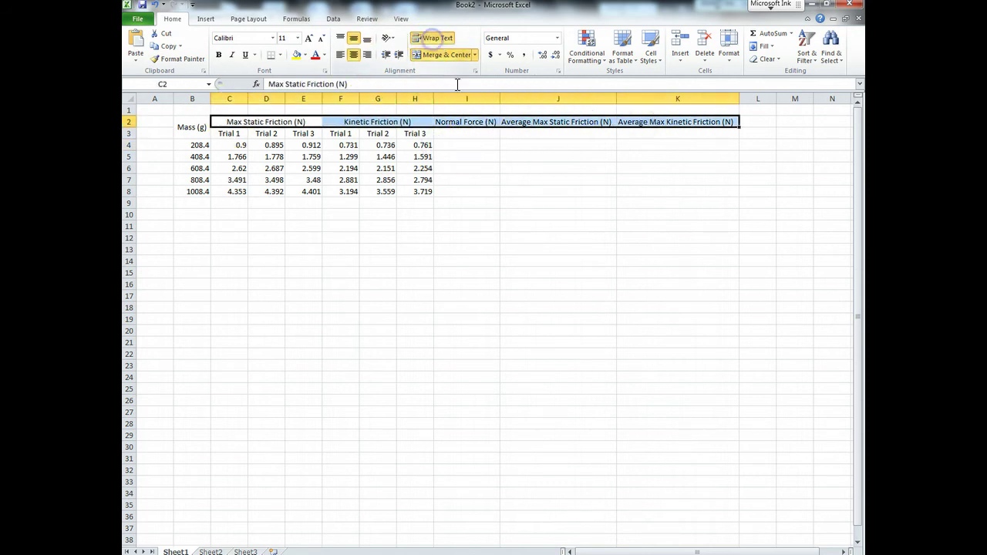
left_click_drag(460, 145, 460, 134)
left_click_drag(499, 98, 485, 99)
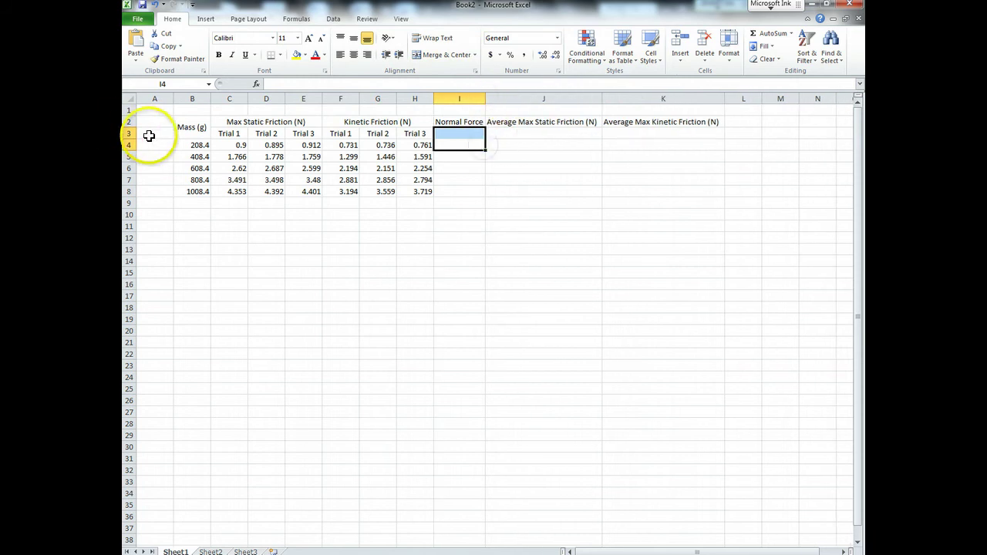
left_click_drag(131, 128, 133, 138)
left_click(524, 165)
left_click_drag(483, 93, 487, 94)
left_click_drag(603, 98, 575, 97)
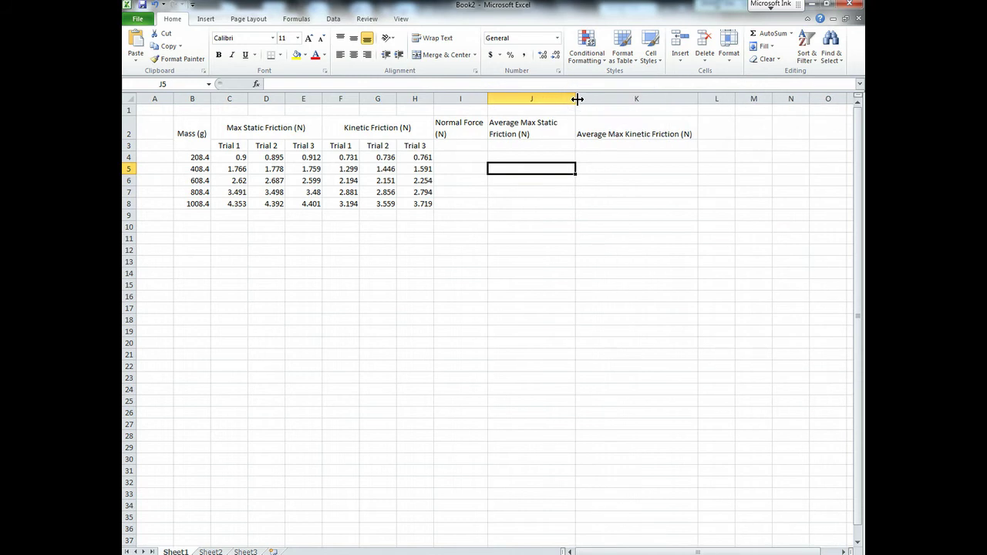
left_click(620, 123)
left_click_drag(697, 98, 659, 97)
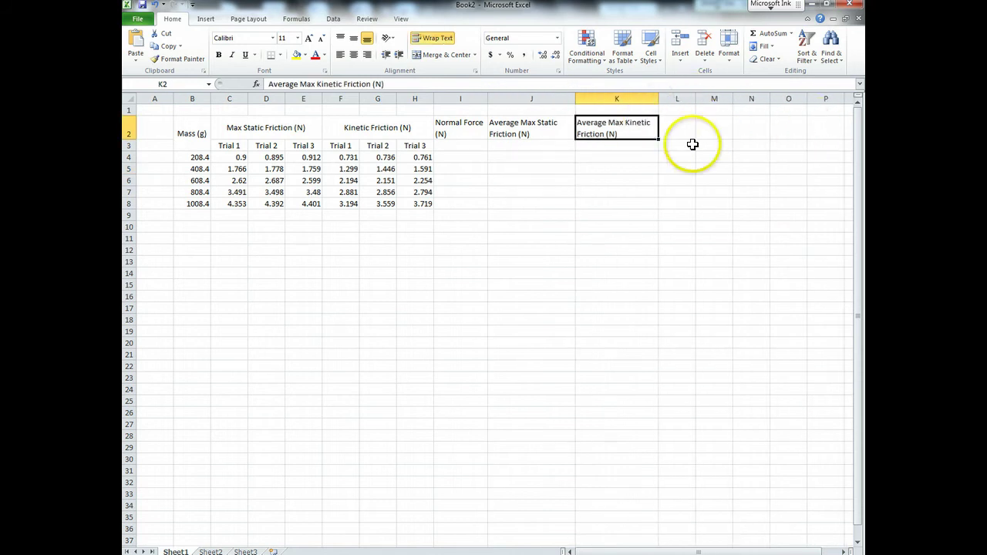
Centre the row 2 headings horizontally and vertically.
mouse_move(578, 122)
left_mouse_down()
mouse_move(193, 128)
mouse_move(586, 121)
left_mouse_up()
left_click(210, 134)
left_click(353, 54)
left_click(354, 38)
left_click(353, 55)
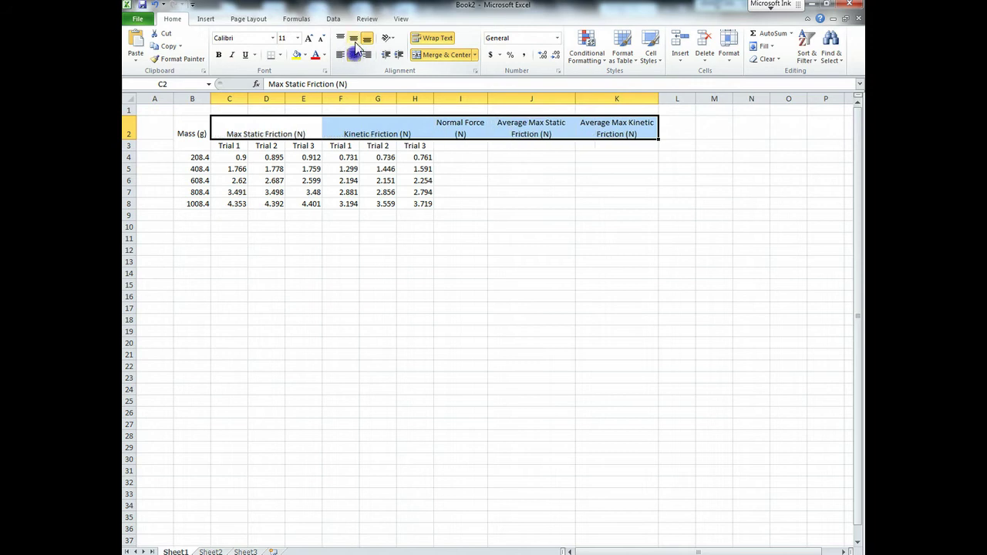
left_click(354, 38)
Merge the Normal Force and two Average friction headings down into row 3 (I2:I3, J2:J3, K2:K3).
left_click(489, 135)
left_click_drag(460, 127, 456, 143)
left_click(444, 55)
left_click_drag(517, 127, 513, 142)
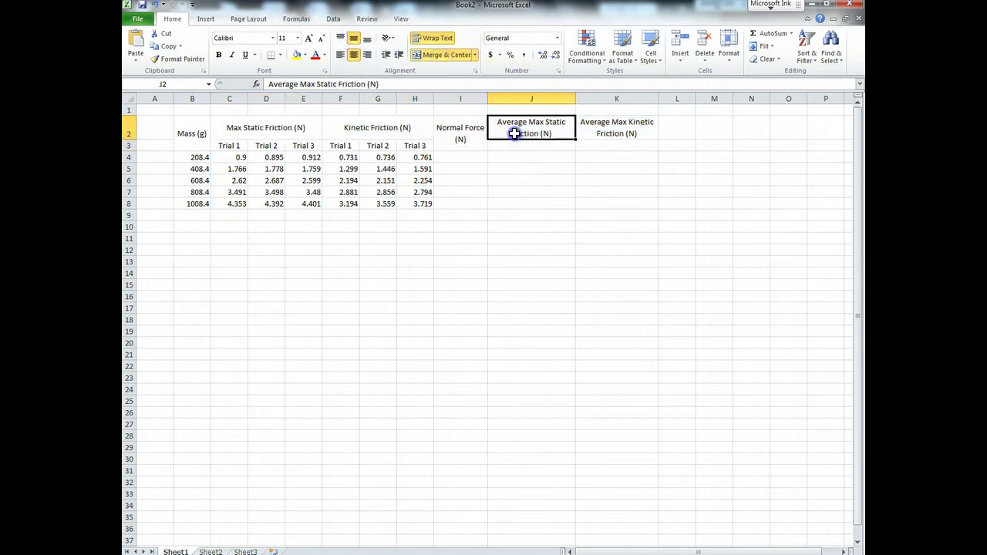
left_click(436, 55)
left_click_drag(599, 129, 608, 142)
left_click(436, 55)
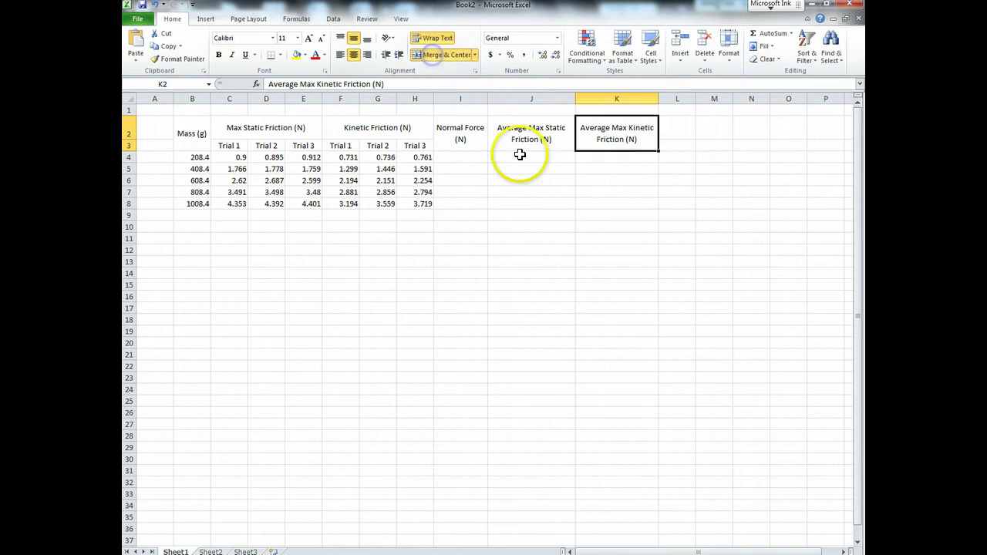
left_click(496, 159)
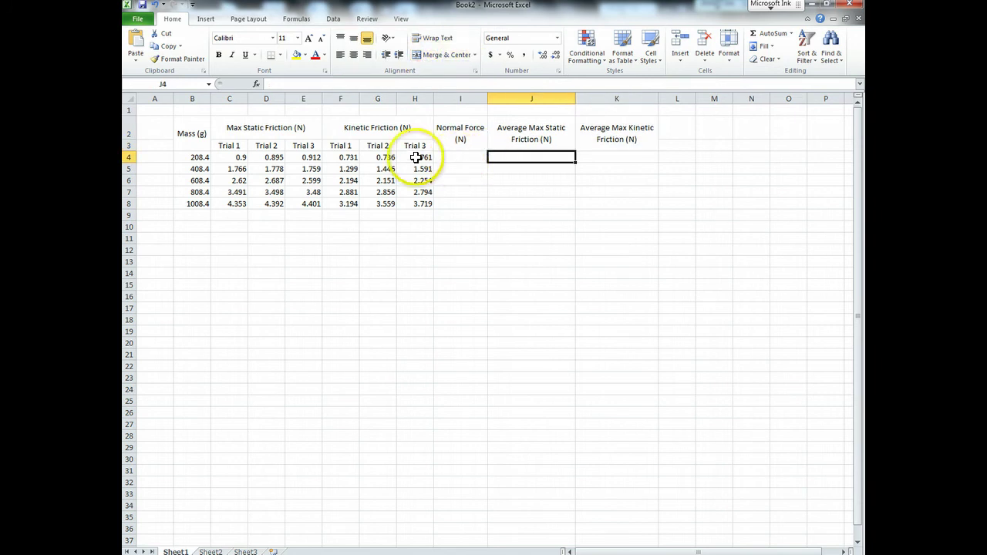
Put outside borders around each heading, from Mass (g) to Average Max Kinetic Friction.
left_click(202, 136)
left_click(279, 55)
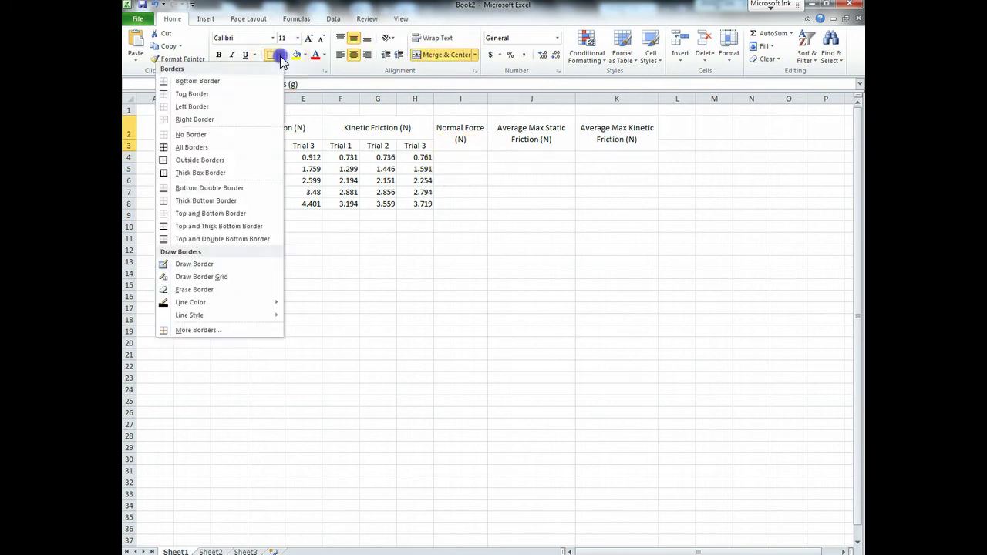
left_click(197, 159)
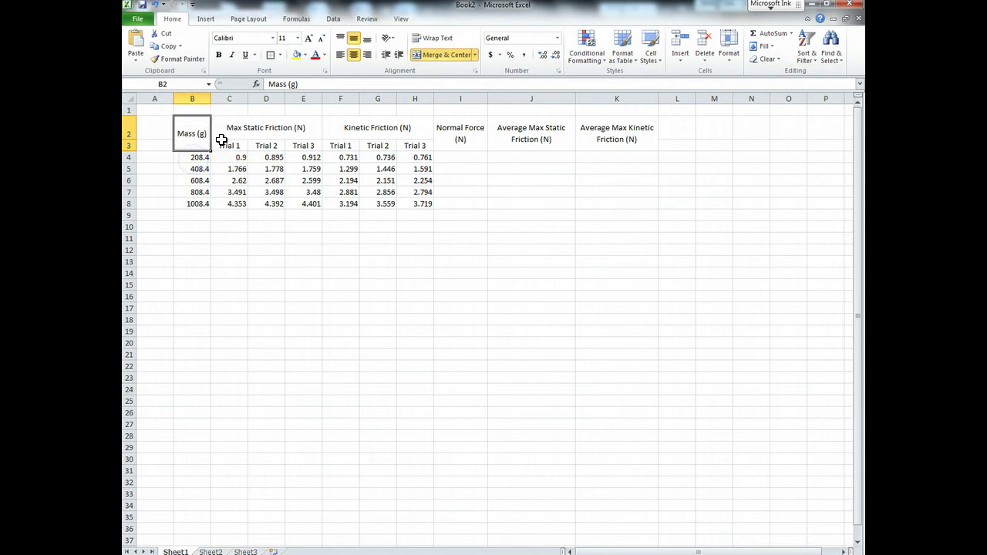
left_click(239, 131)
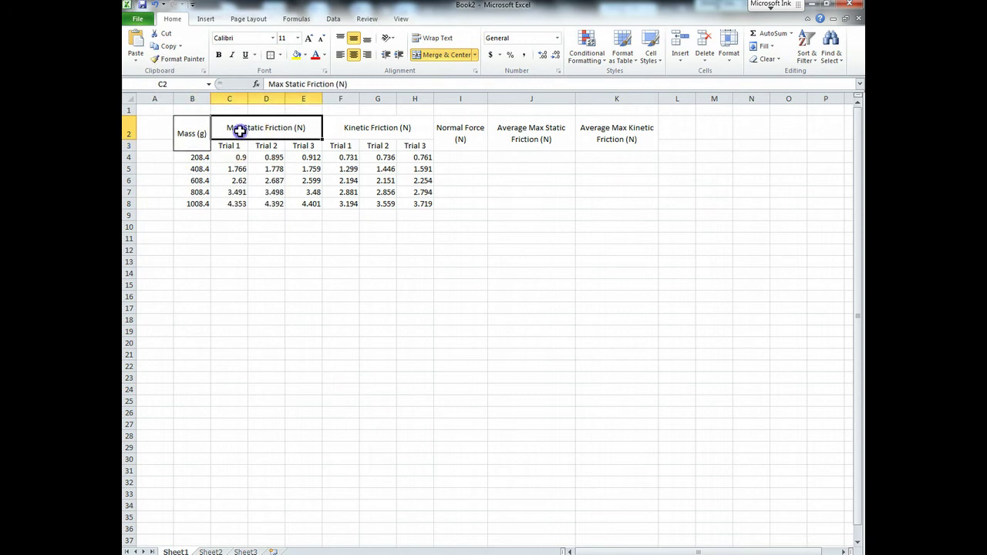
left_click(270, 55)
key("Right")
left_click(270, 55)
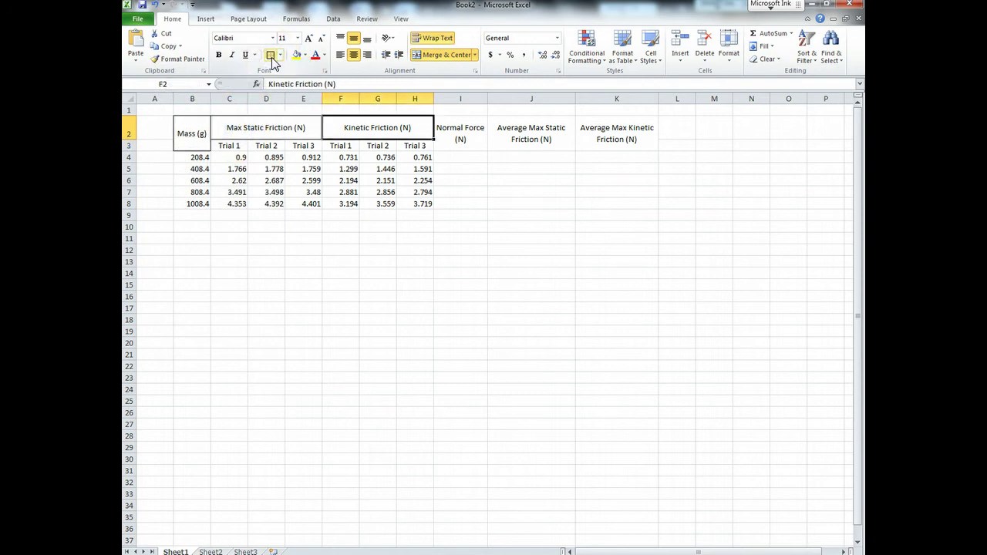
key("Right")
left_click(271, 55)
key("Right")
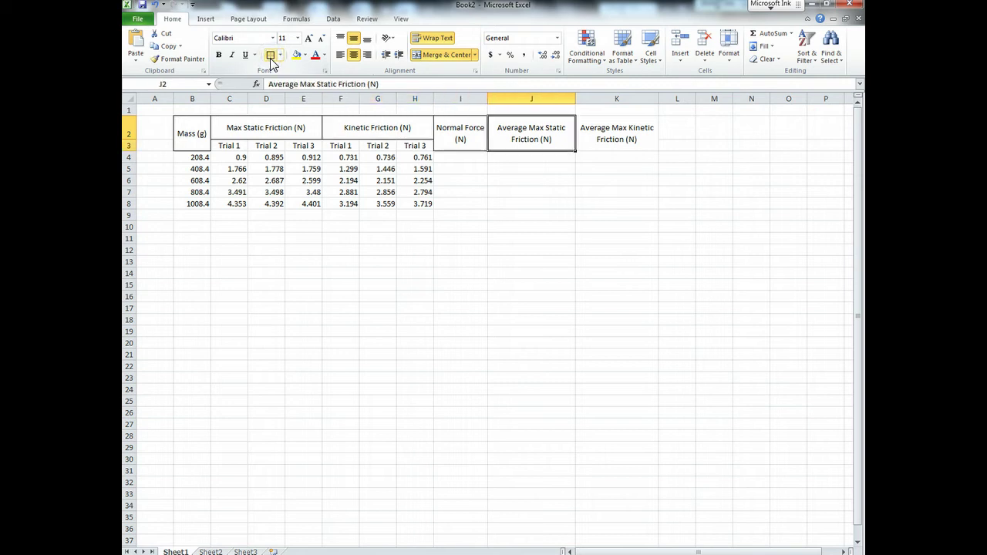
left_click(271, 56)
key("Right")
left_click(271, 55)
Add outside borders to the Trial labels.
key("Left")
key("Left")
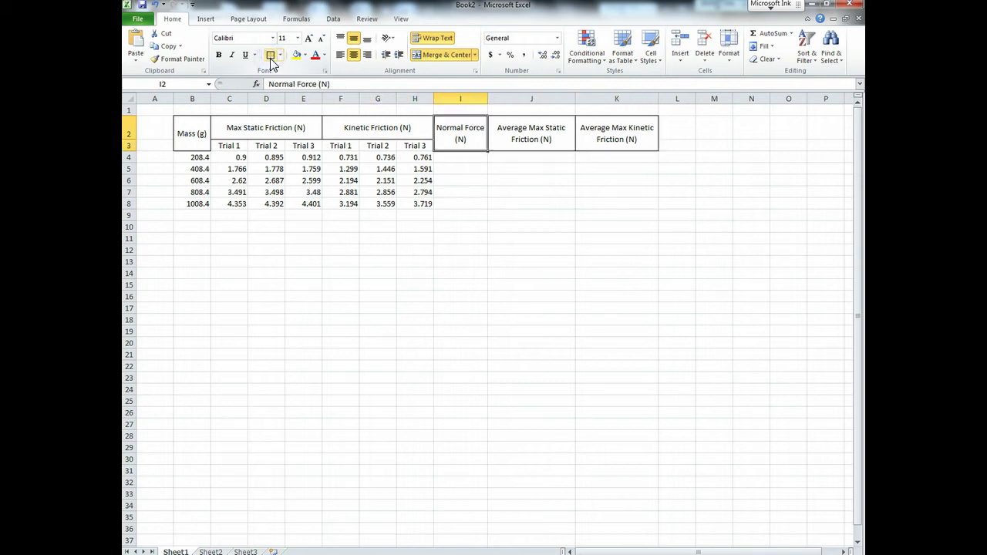
key("Down")
key("Left")
key("Up")
key("shift+Left")
key("shift+Left")
key("shift+Left")
key("shift+Left")
key("shift+Left")
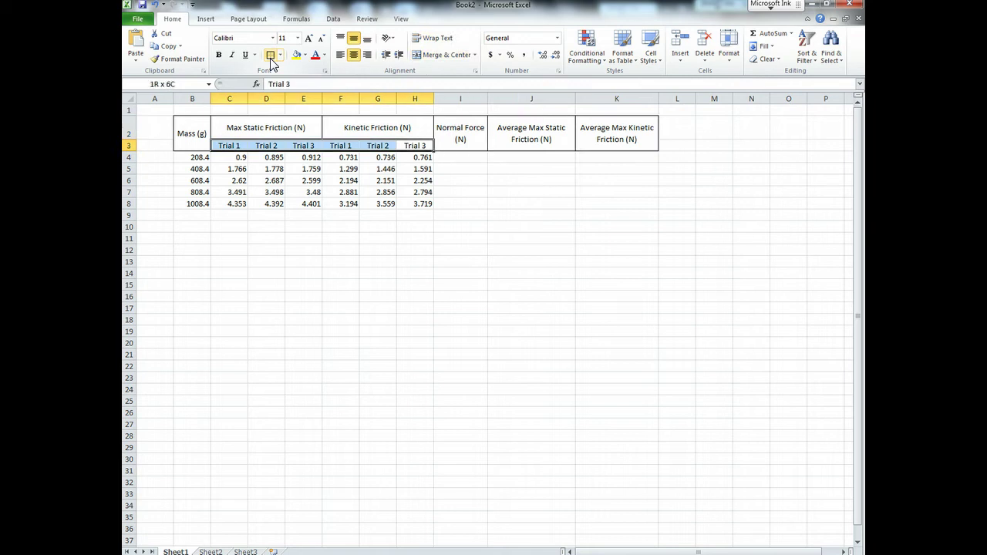
key("shift+Right")
key("shift+Right")
key("shift+Right")
key("shift+Right")
key("shift+Right")
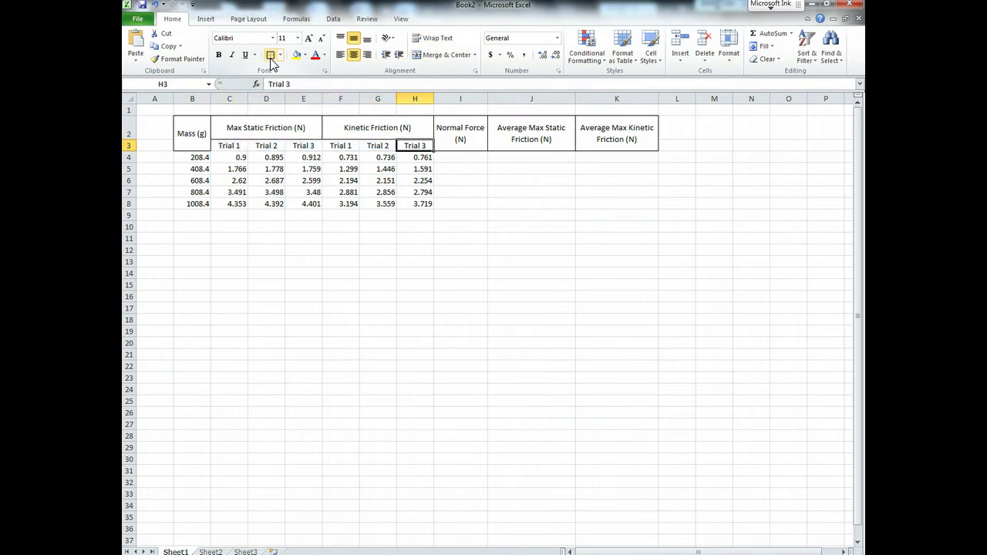
left_click(271, 55)
key("Left")
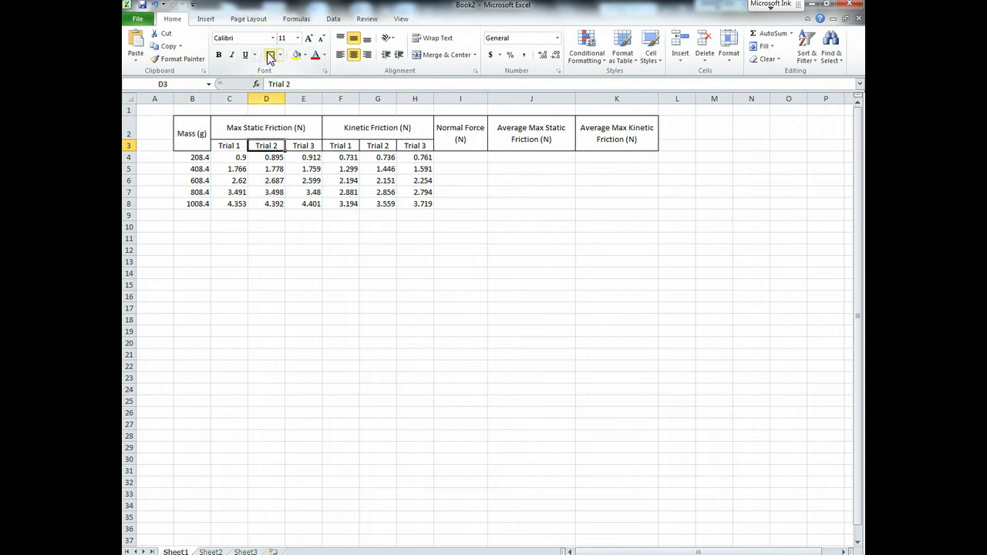
Outline the mass values column and the three static friction trial columns.
key("Down")
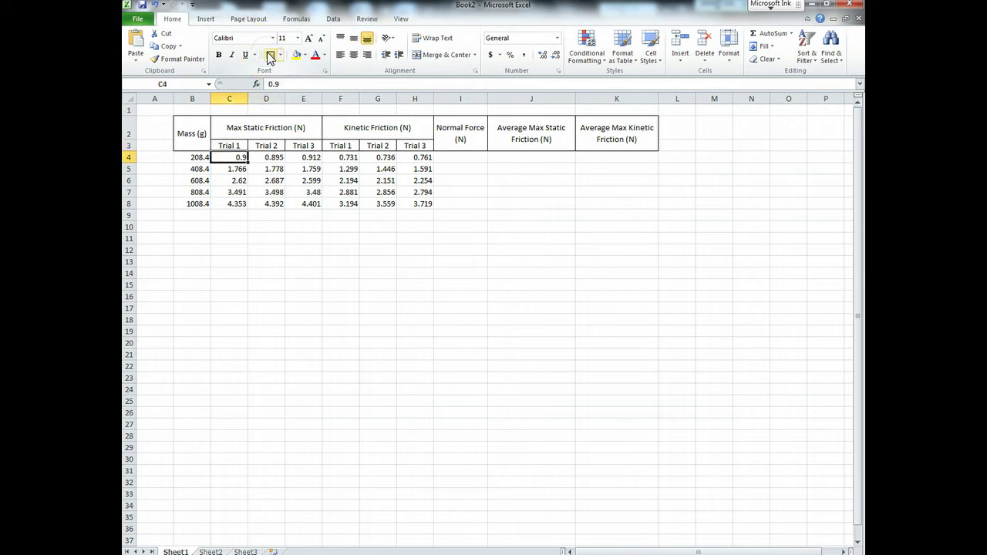
key("shift+Down")
key("shift+Down")
key("shift+Down")
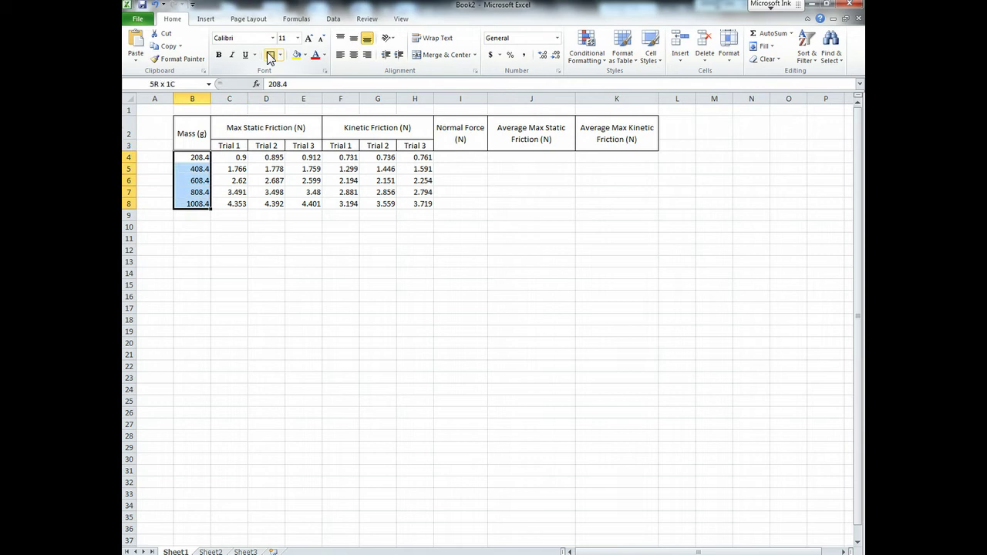
key("Right")
key("shift+Down")
key("shift+Down")
key("shift+Down")
key("shift+Down")
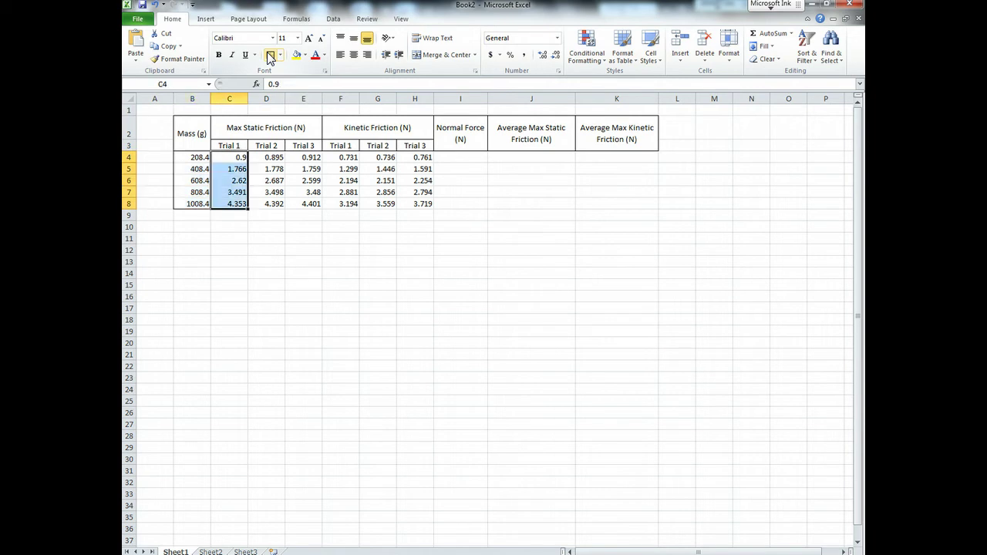
key("Right")
key("shift+Down")
key("shift+Down")
key("shift+Down")
key("shift+Down")
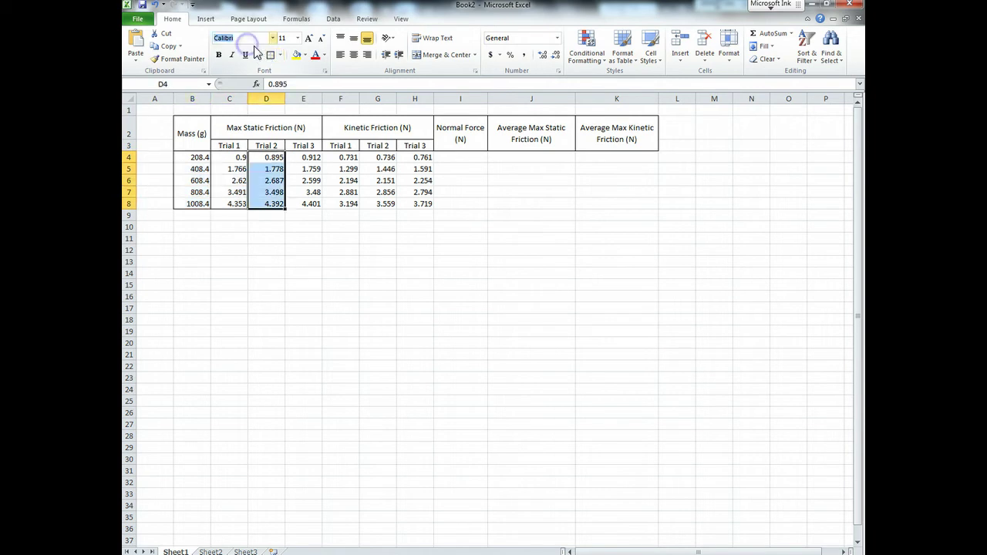
key("Up")
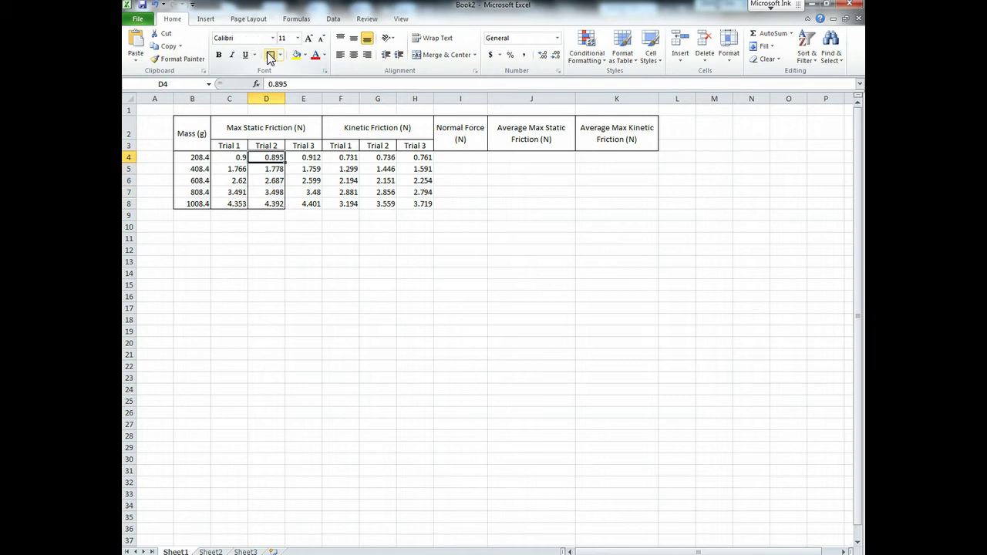
key("Right")
key("shift+Down")
key("shift+Down")
key("shift+Down")
key("shift+Down")
left_click(270, 55)
Outline each of the three kinetic friction trial columns.
left_click(340, 169)
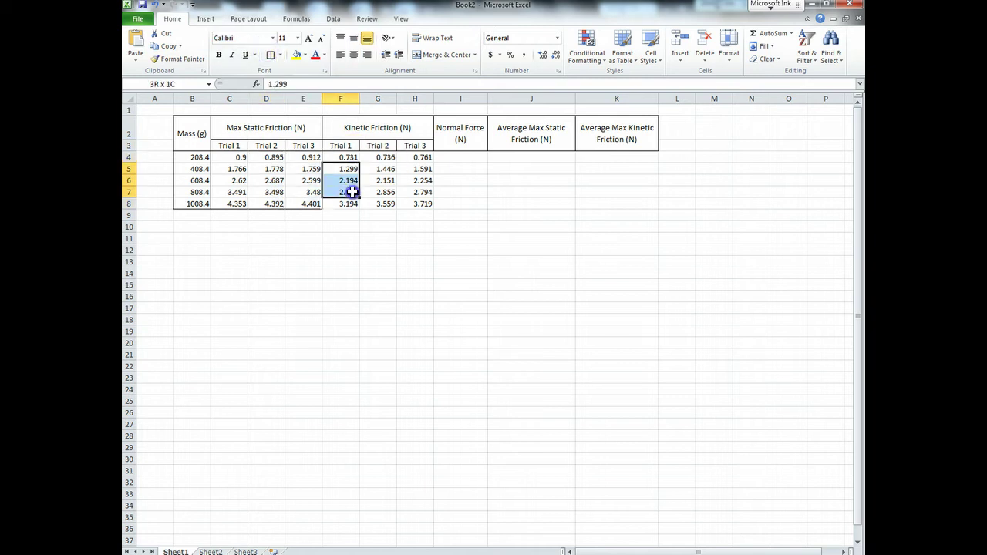
left_click_drag(340, 157, 340, 203)
left_click(270, 56)
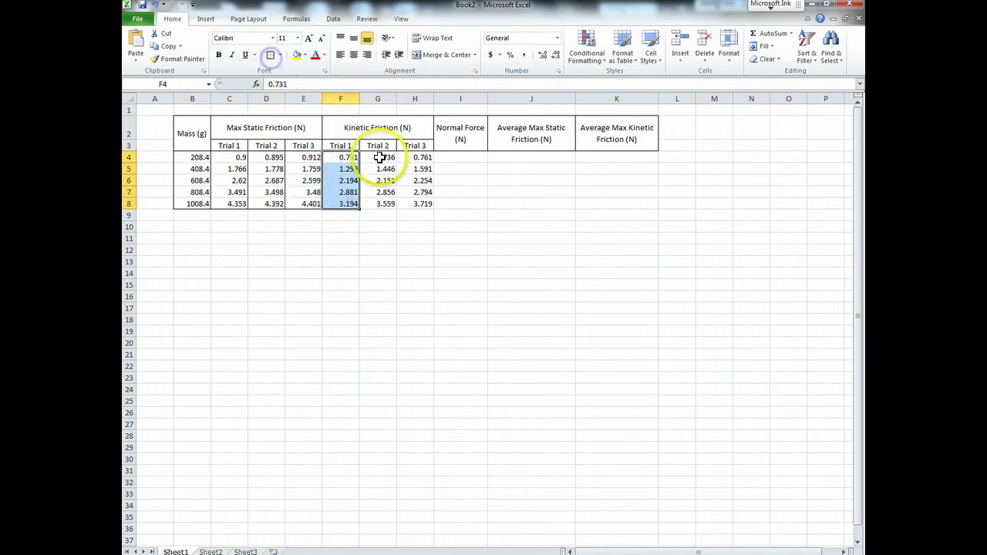
left_click_drag(378, 158, 382, 194)
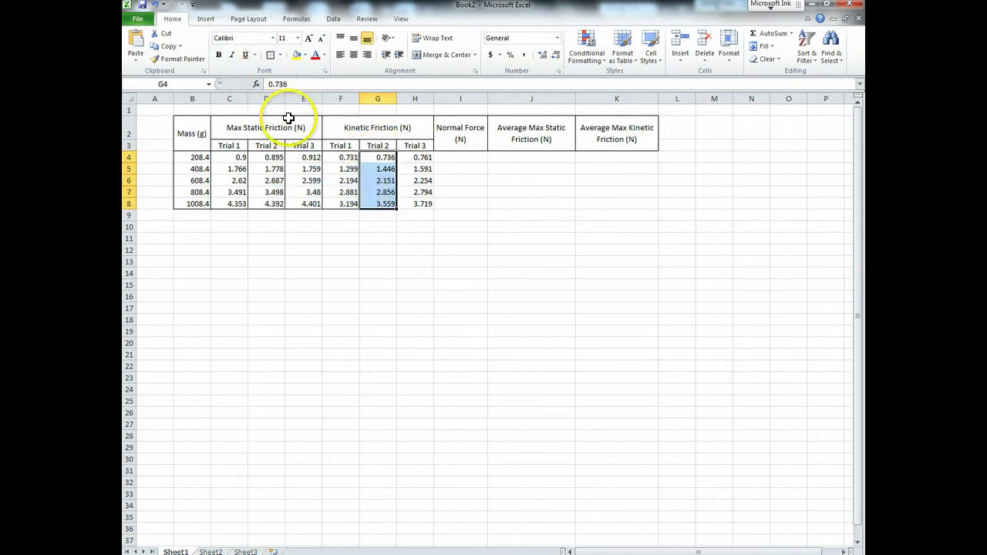
left_click(270, 55)
left_click_drag(414, 157, 416, 204)
left_click(270, 56)
left_click(458, 157)
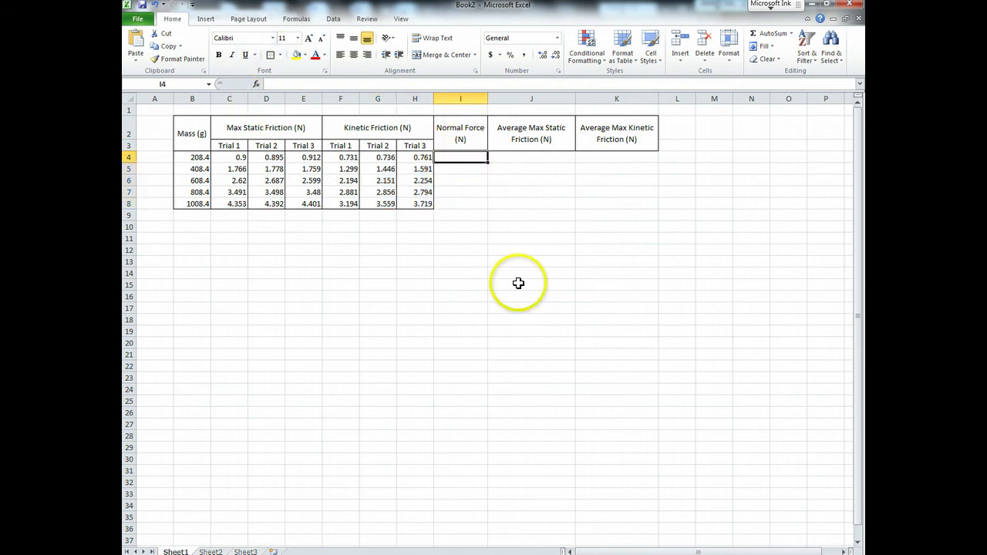
Enter =B4/1000*9.81 in I4, giving a normal force of 2.044404.
type("=208.4")
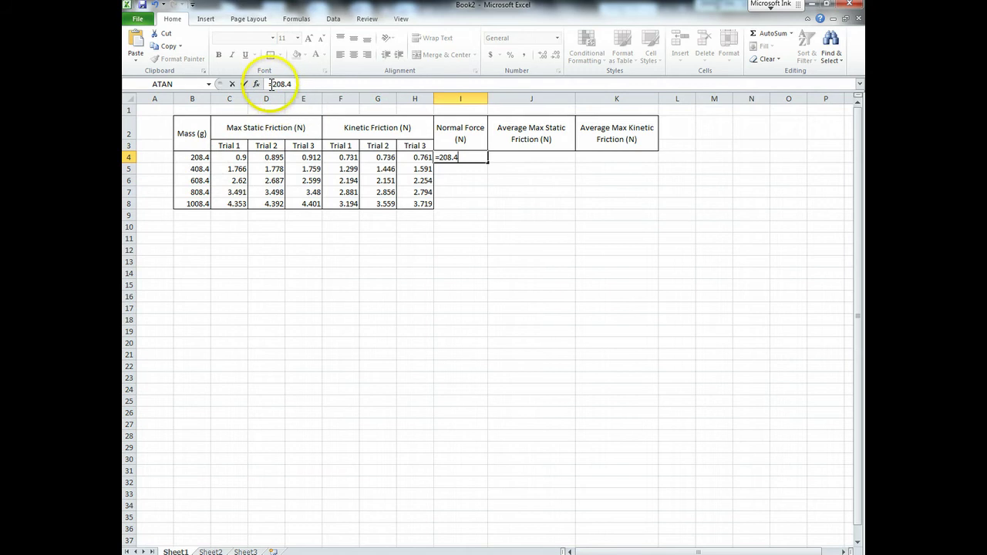
left_click_drag(269, 84, 318, 84)
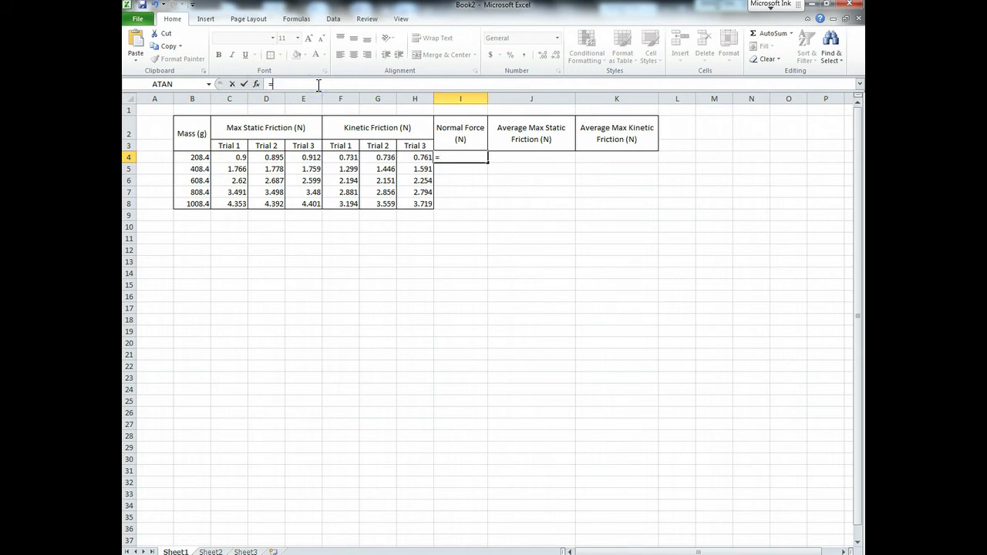
left_click(185, 158)
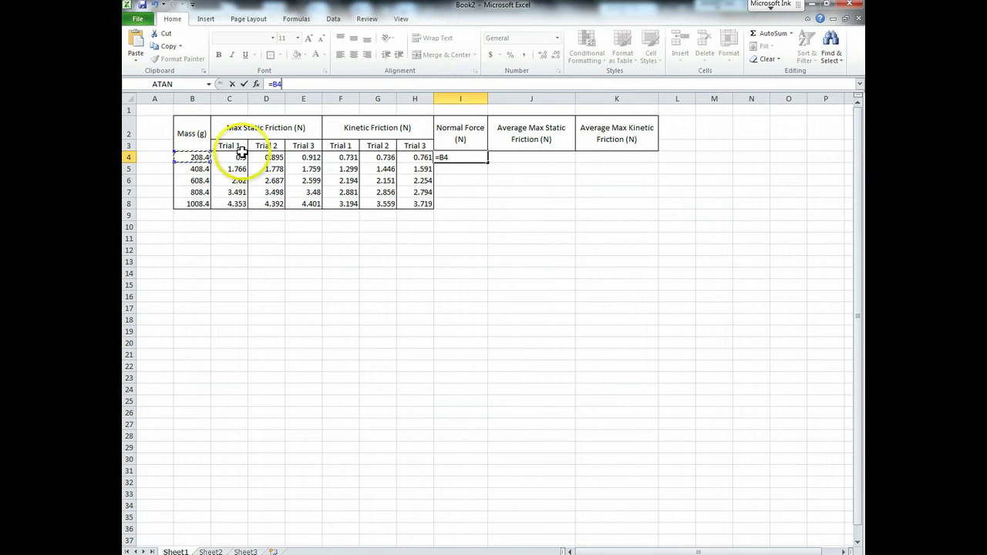
double_click(446, 157)
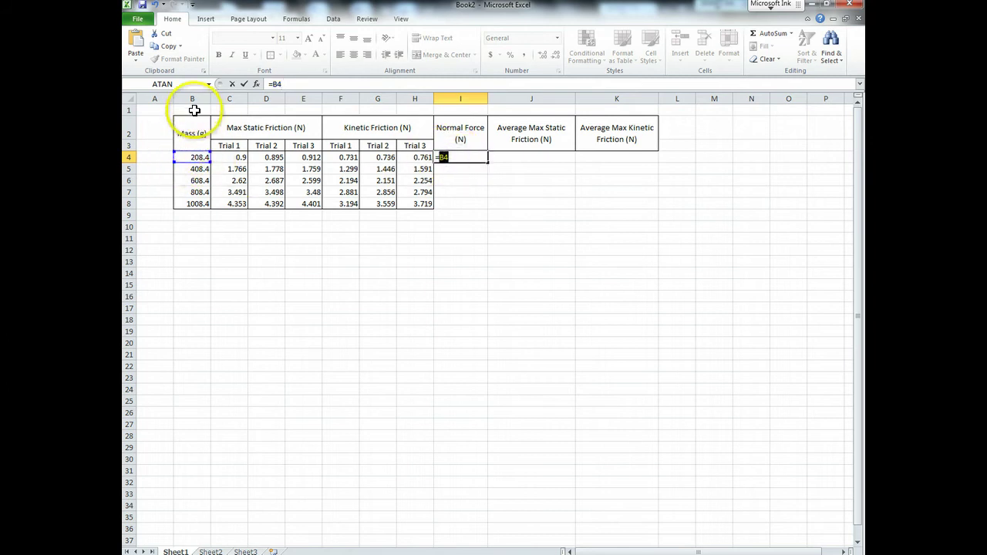
left_click(471, 156)
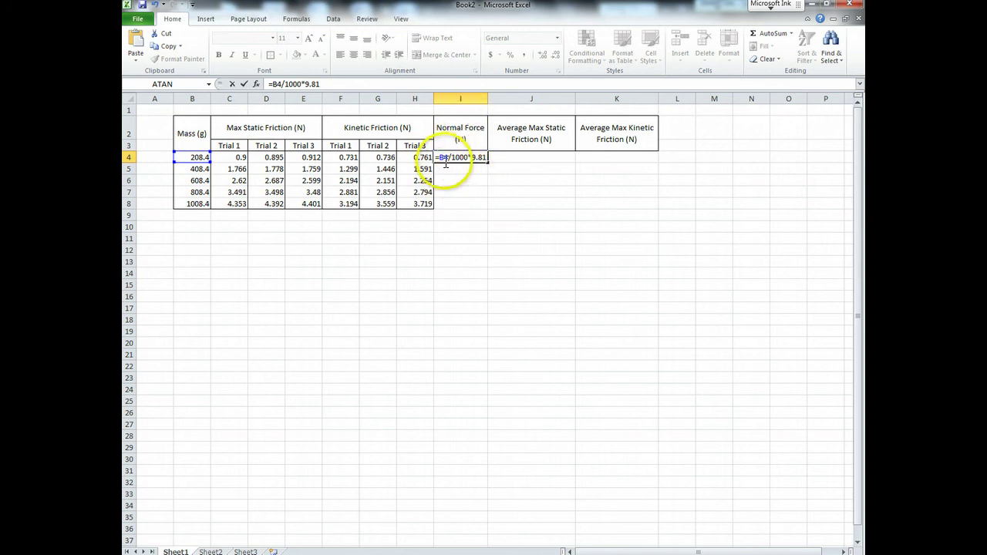
key("Return")
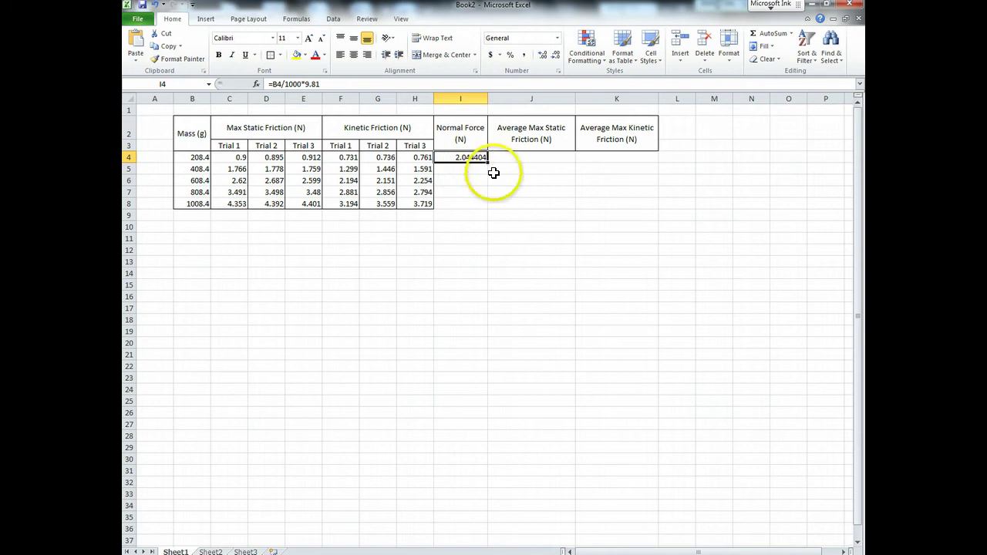
Fill the Normal Force formula from I4 down to I8.
key("super+plus")
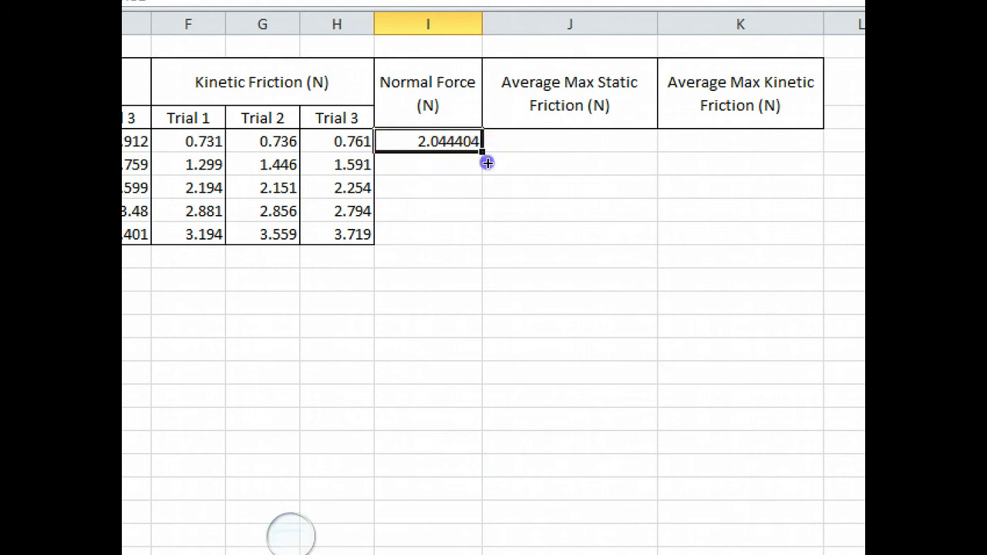
left_click_drag(488, 163, 500, 213)
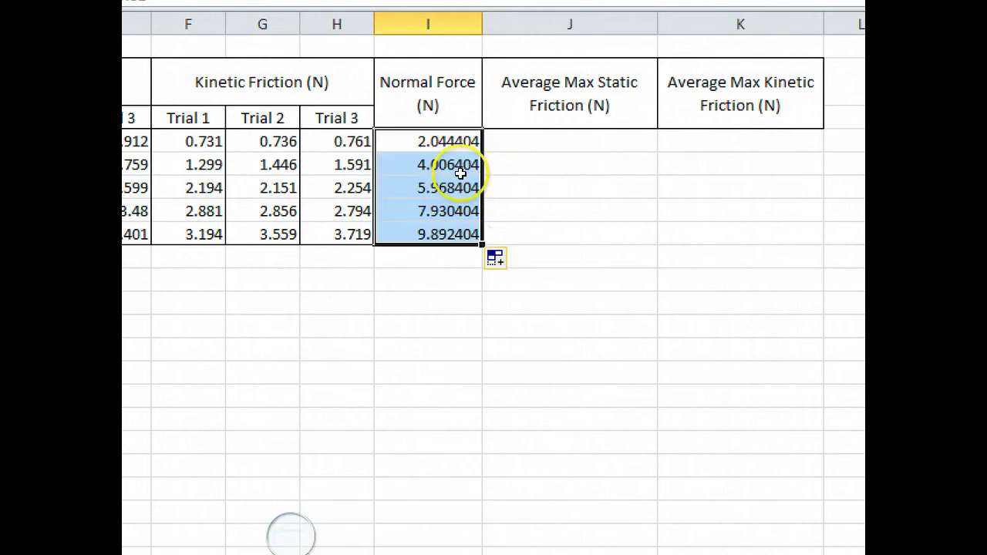
key("super+minus")
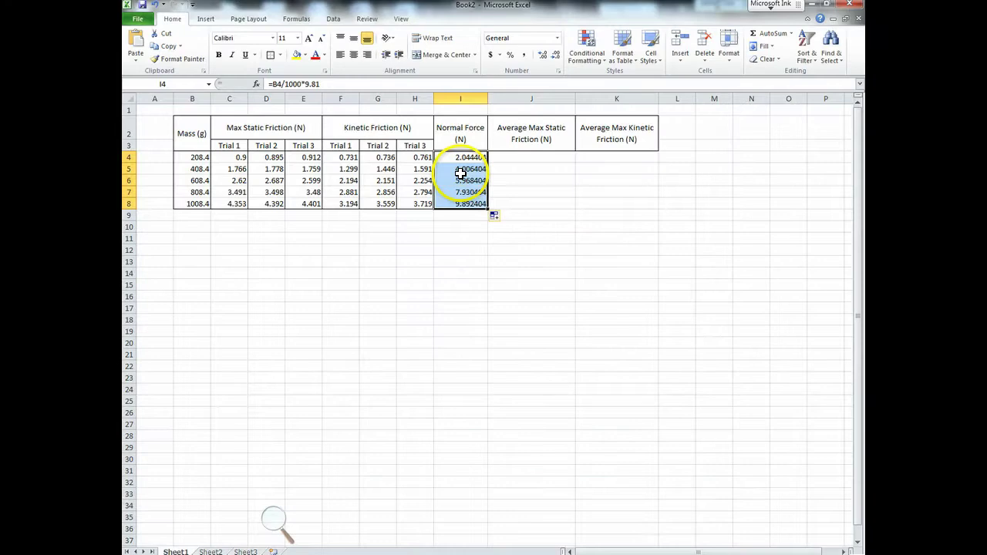
left_click(471, 168)
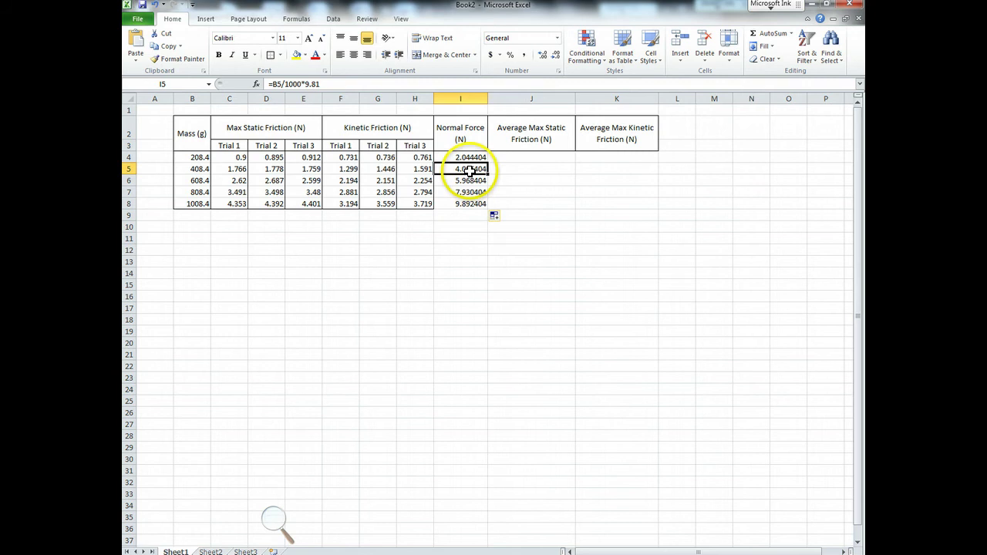
Check the I5 to I8 normal force formulas, ending at 9.892404 N.
left_click(402, 83)
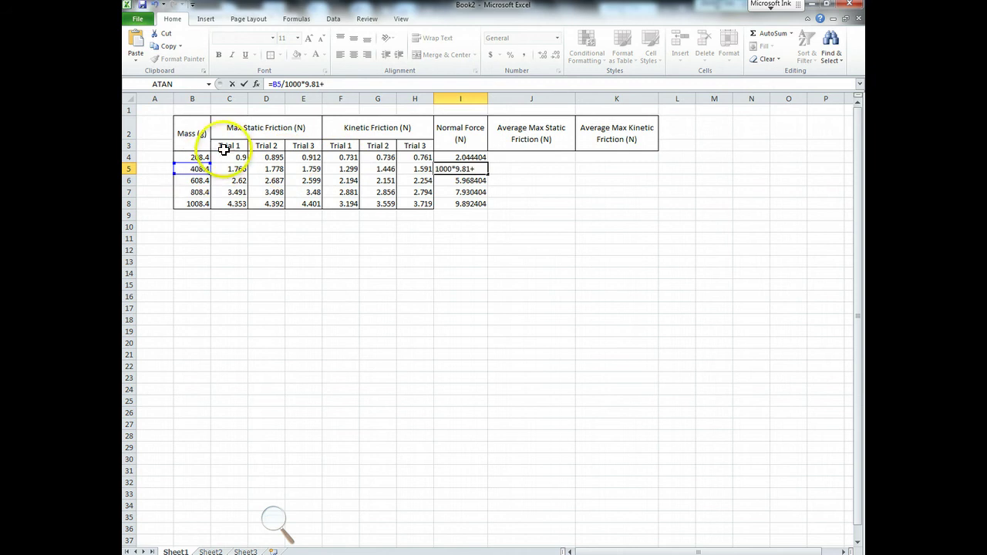
key("Return")
left_click(360, 84)
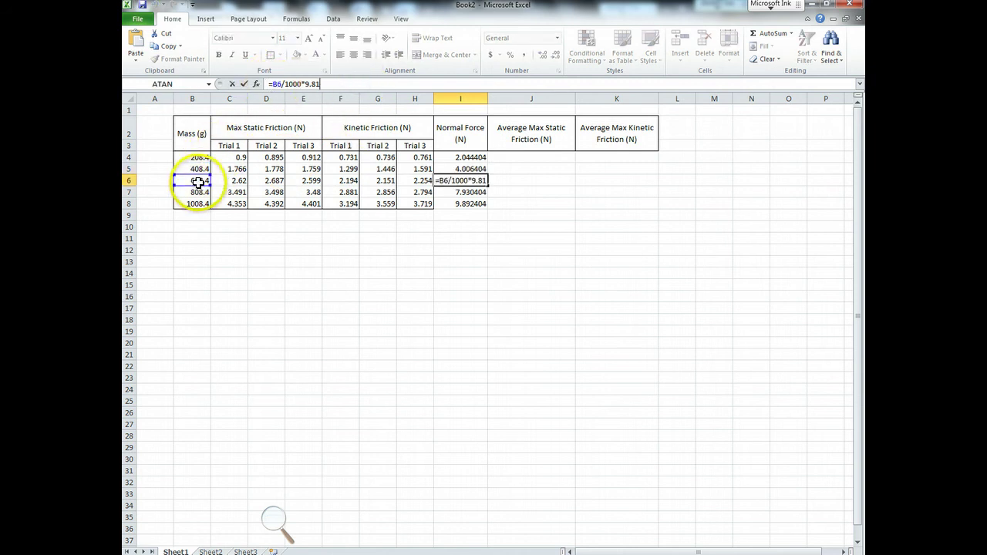
key("Return")
left_click(360, 83)
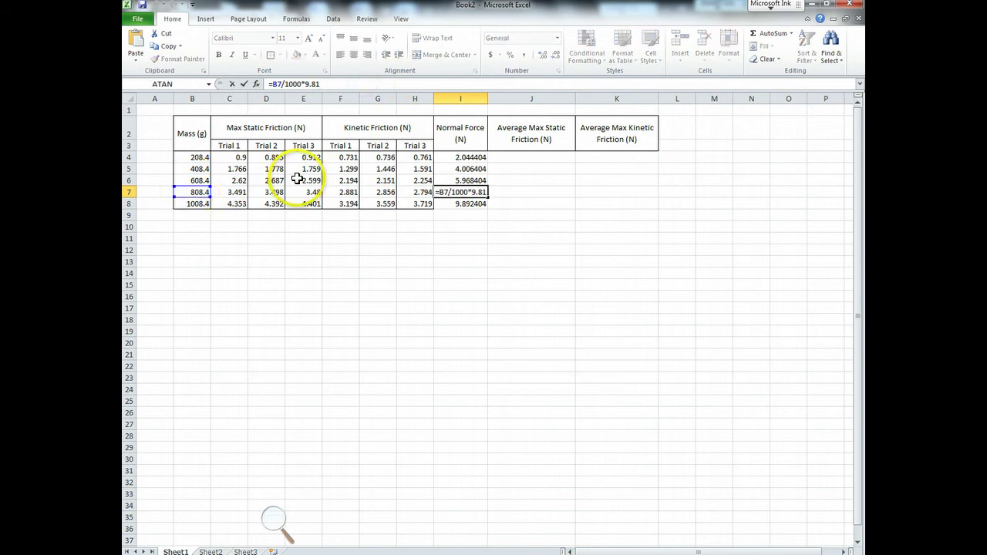
key("Return")
left_click(312, 83)
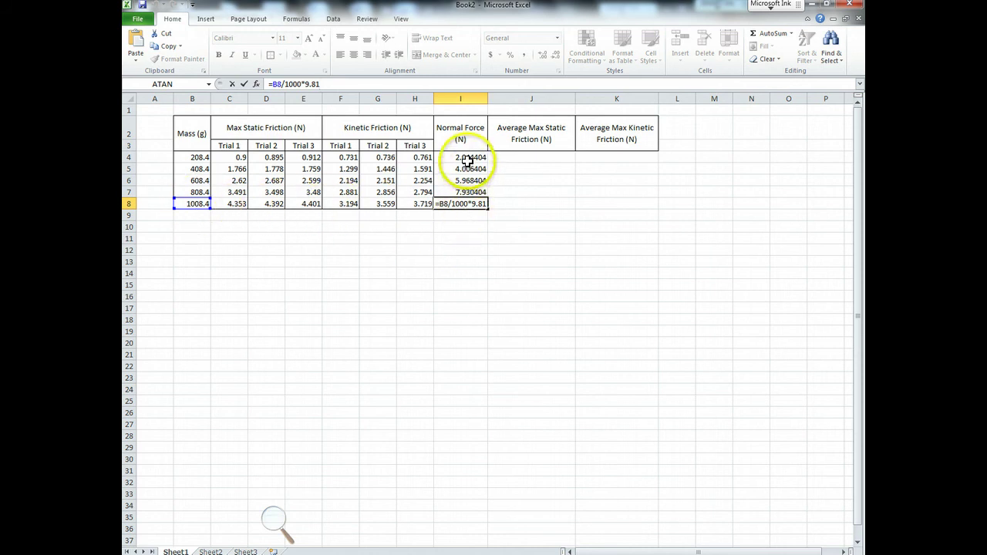
key("Return")
Undo the accidental fill into row 9 and move to J4.
left_click(469, 206)
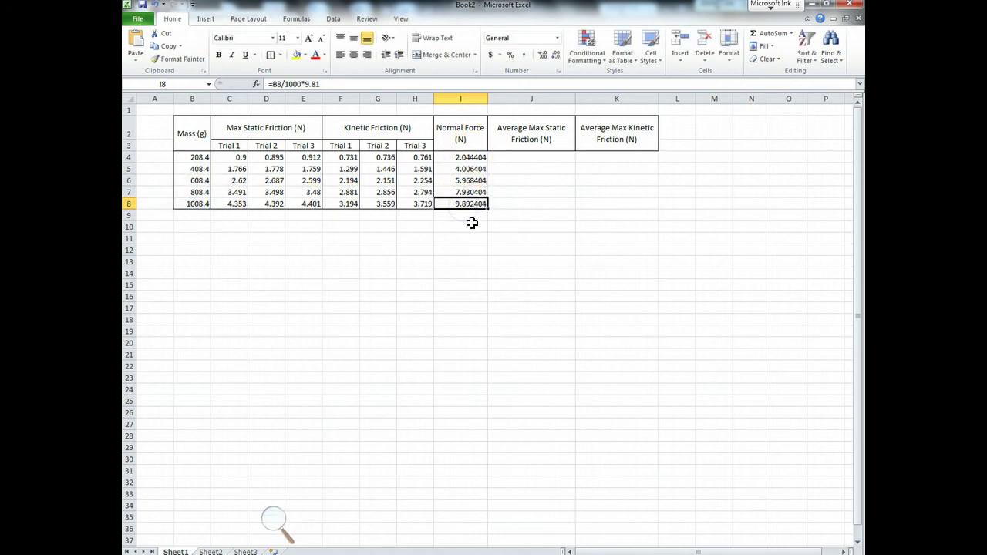
left_click_drag(486, 215, 486, 217)
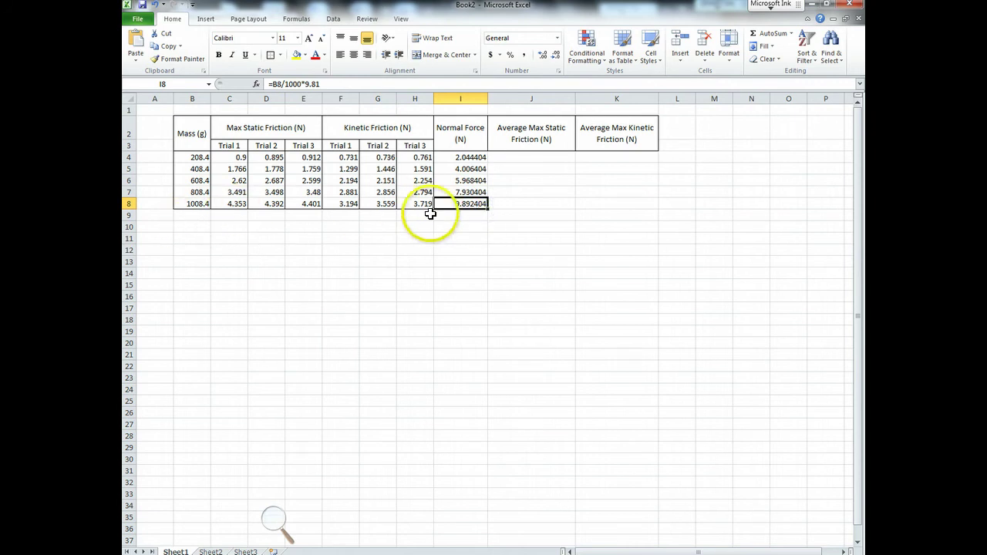
left_click_drag(487, 209, 475, 216)
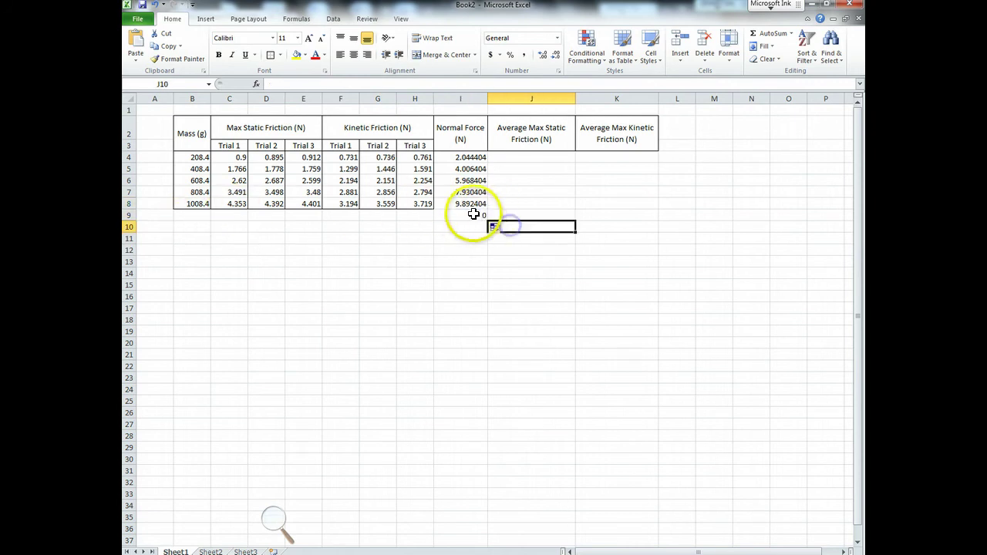
key("ctrl+z")
key("Down")
Enter =AVERAGE(C4:E4) in J4 and fill it down to J8.
type("=")
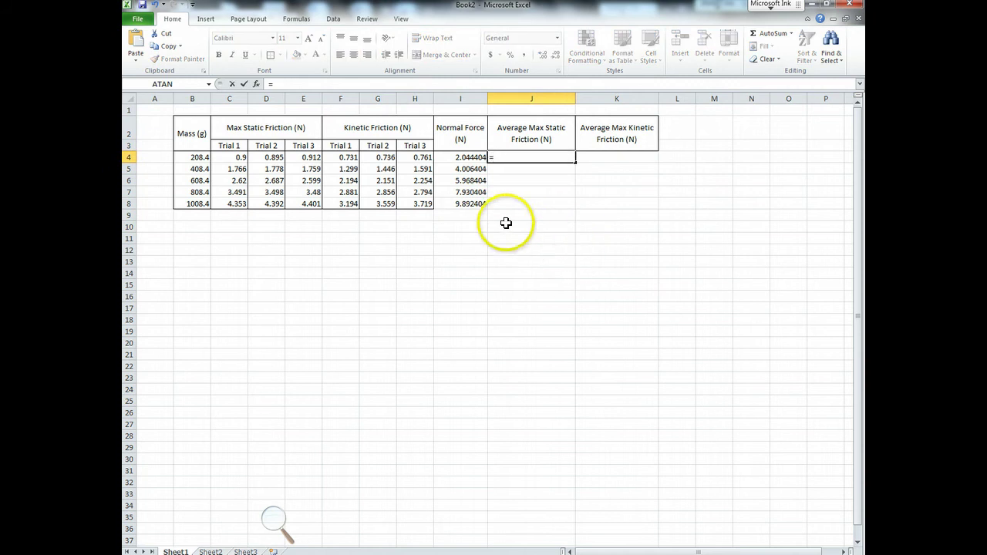
type("average(")
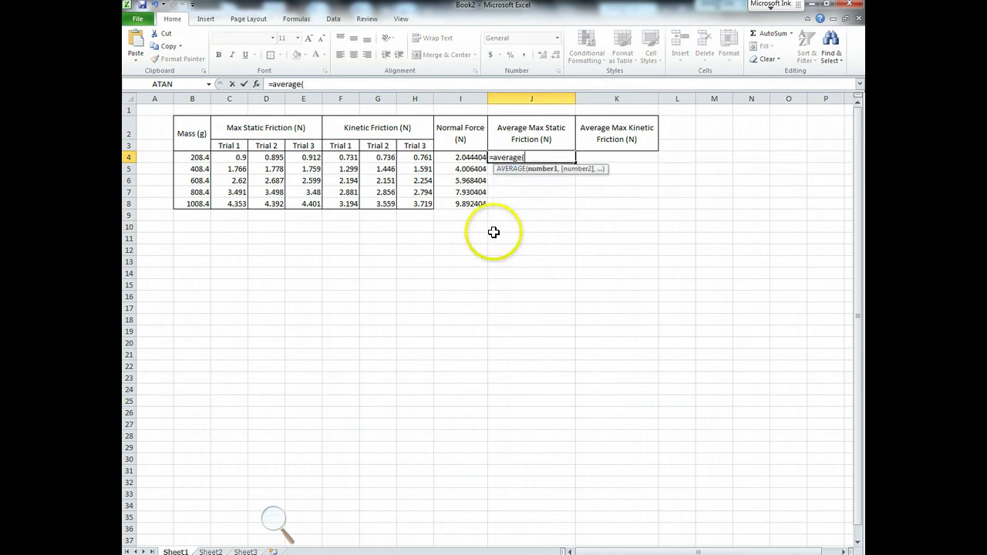
left_click_drag(305, 157, 232, 154)
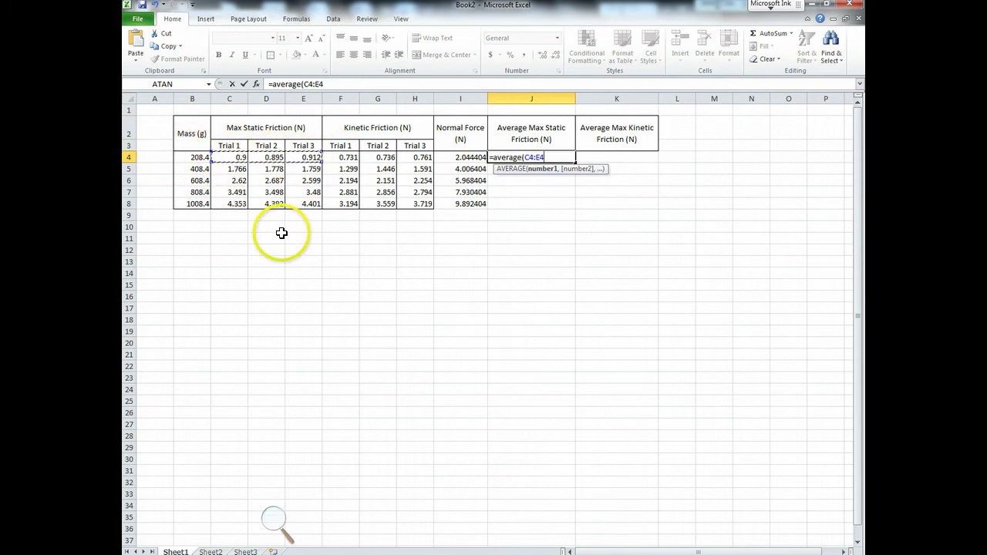
type(")")
key("Return")
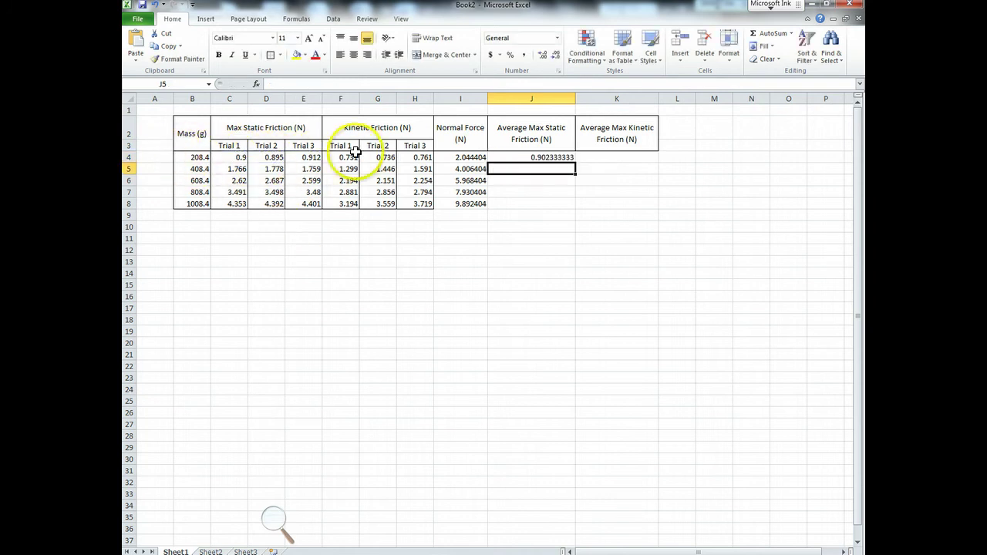
left_click(562, 157)
left_click_drag(575, 162, 575, 207)
Enter =AVERAGE(F4:H4) in K4 and fill it down to K8.
left_click(599, 157)
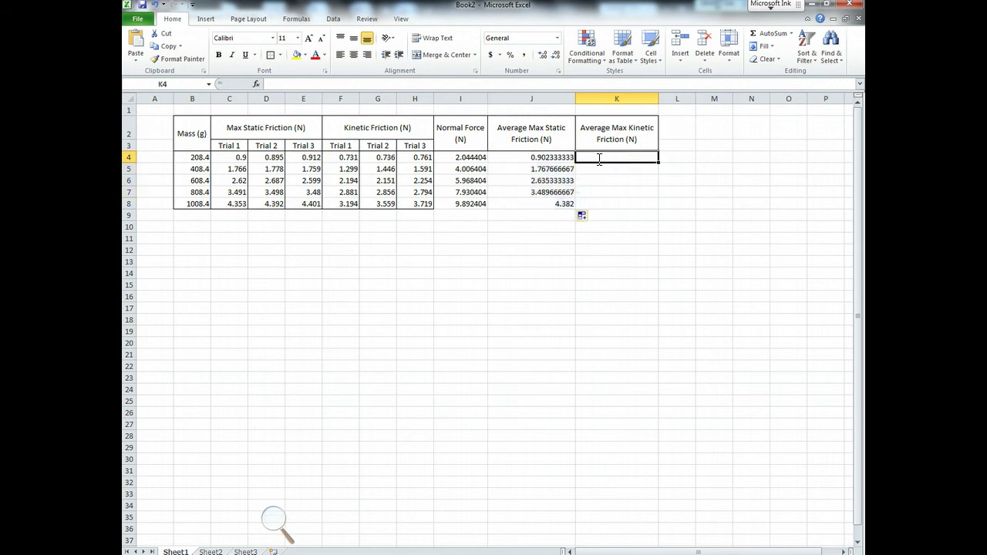
type("=average")
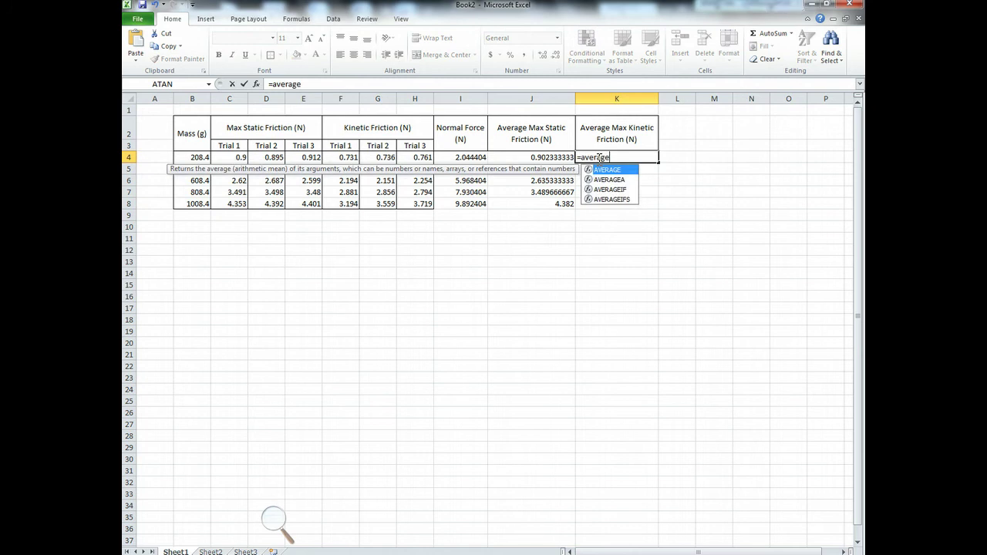
type("(")
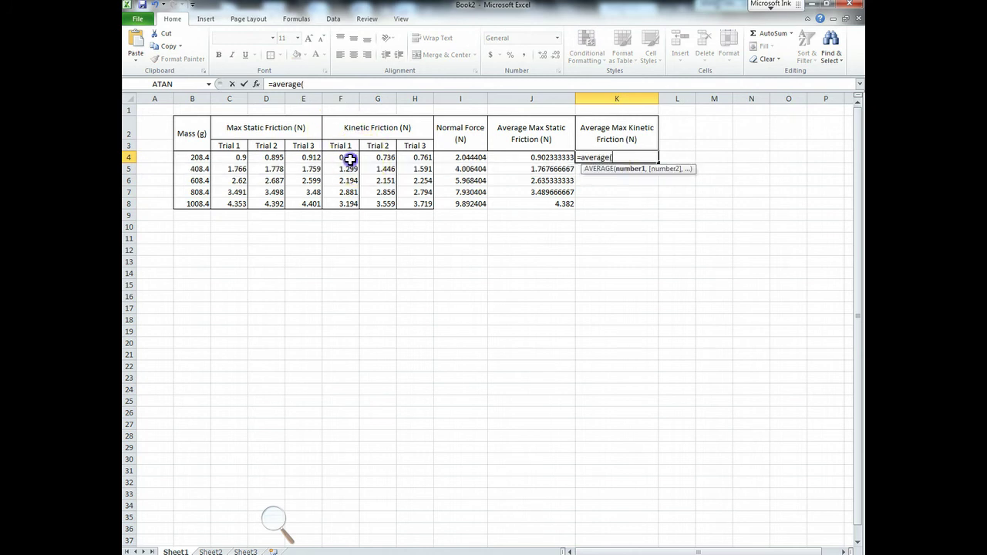
left_click_drag(348, 158, 409, 158)
type(")")
key("Return")
left_click(631, 158)
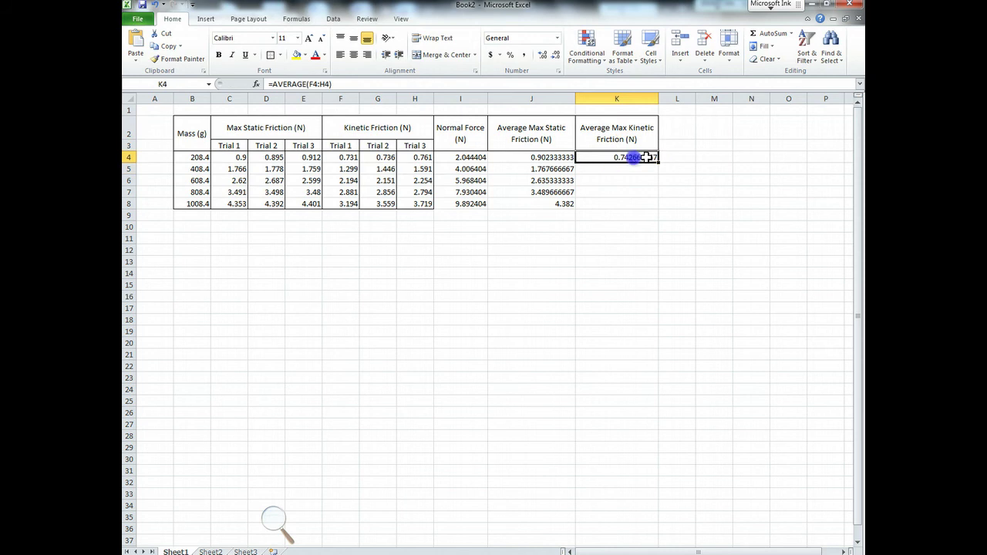
mouse_move(659, 203)
left_mouse_down()
mouse_move(658, 168)
mouse_move(660, 205)
left_mouse_up()
left_click_drag(469, 158, 458, 204)
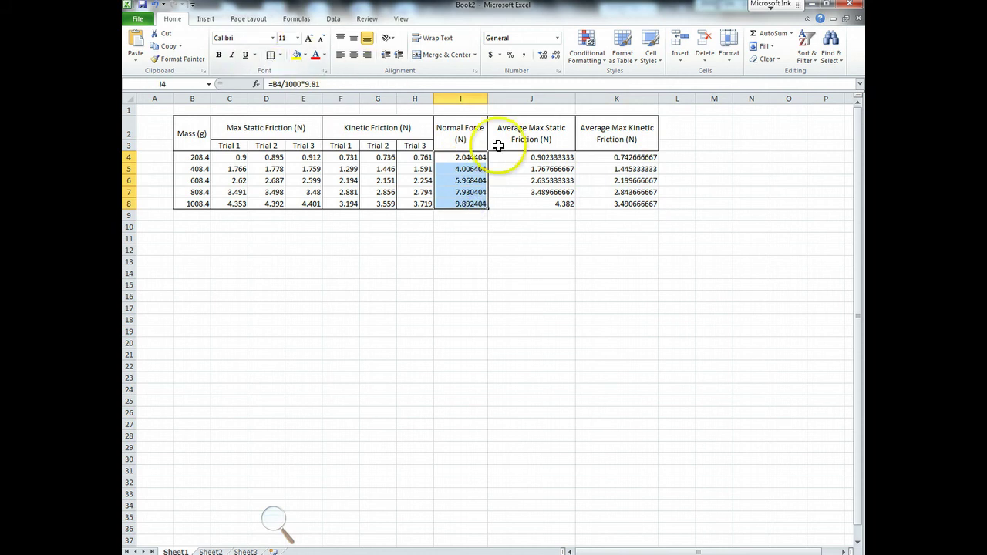
left_click_drag(501, 157, 509, 203)
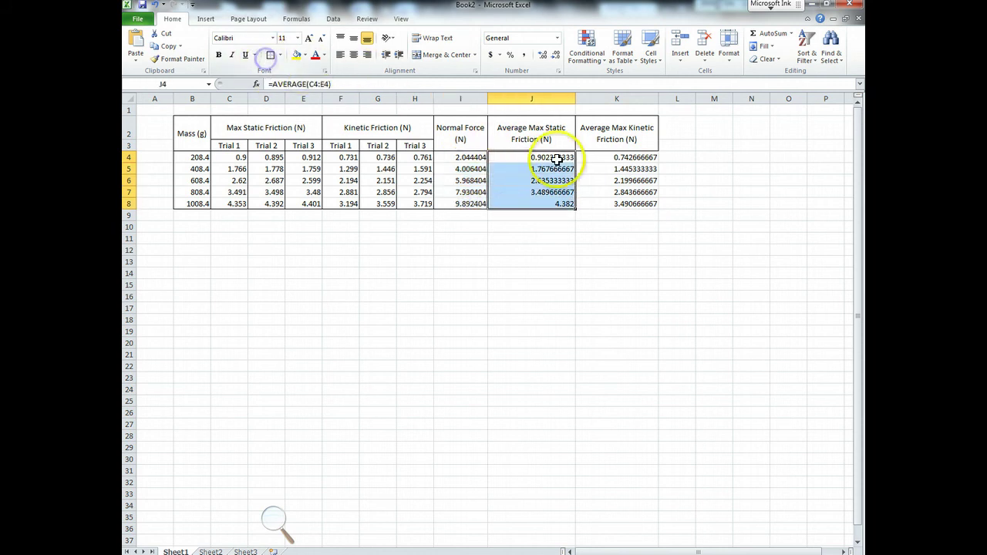
left_click_drag(607, 158, 610, 203)
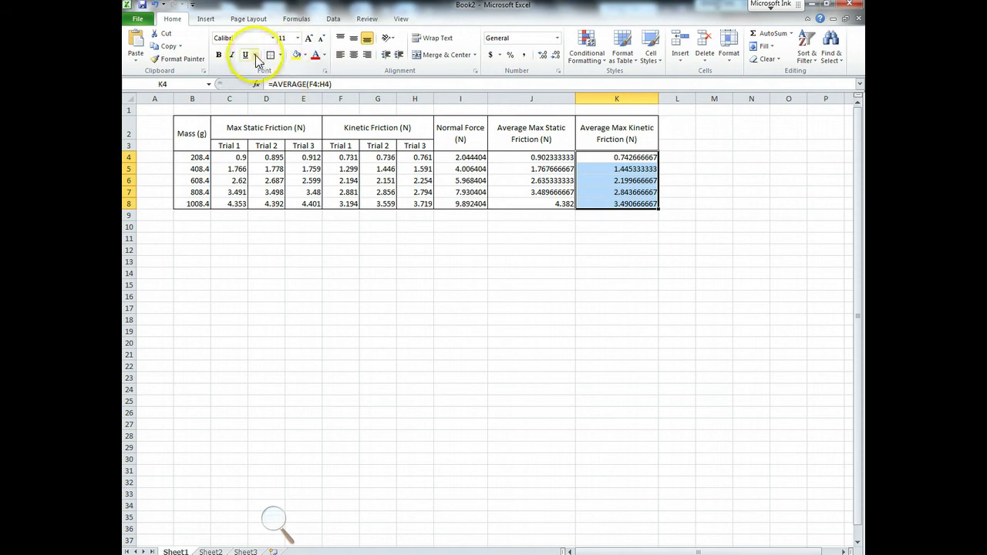
left_click_drag(463, 158, 465, 204)
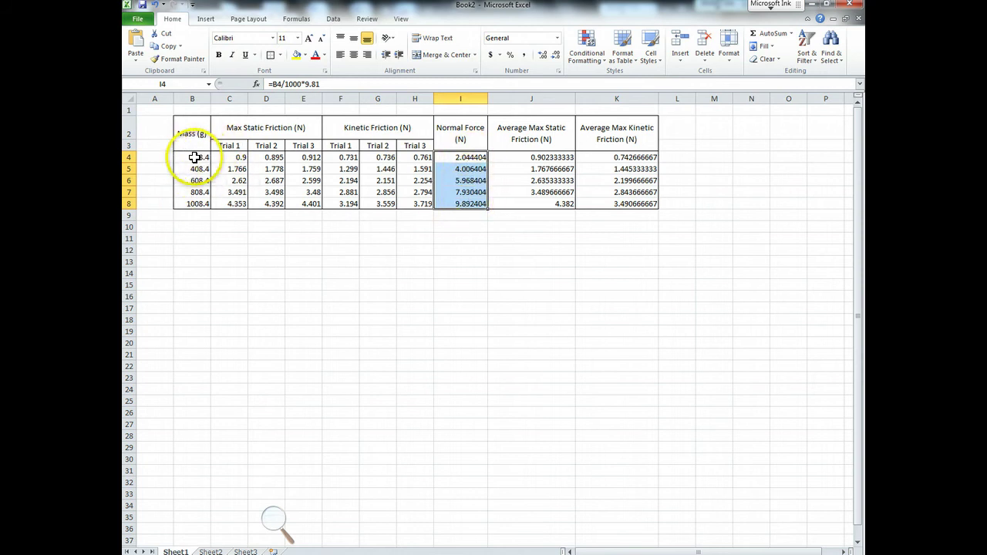
Show I4:I7 with three decimals: 2.044, 4.006, 5.968 and 7.930.
left_click_drag(195, 157, 192, 189)
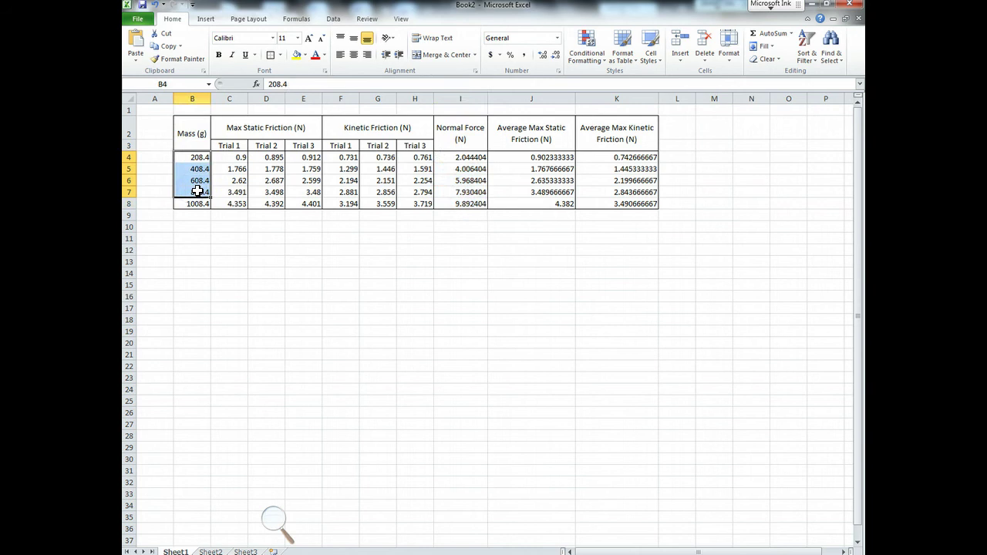
left_click(198, 203)
left_click_drag(473, 156, 472, 192)
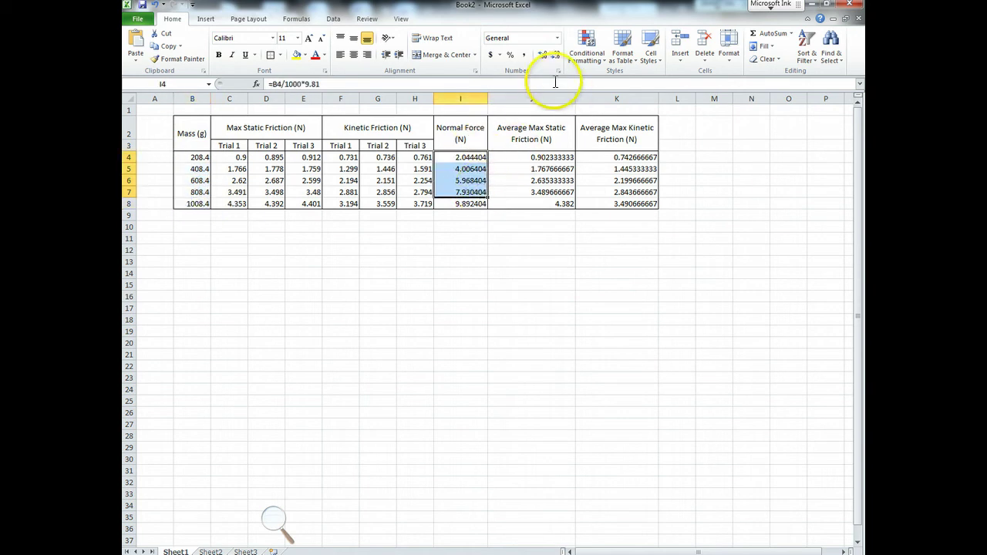
left_click(544, 57)
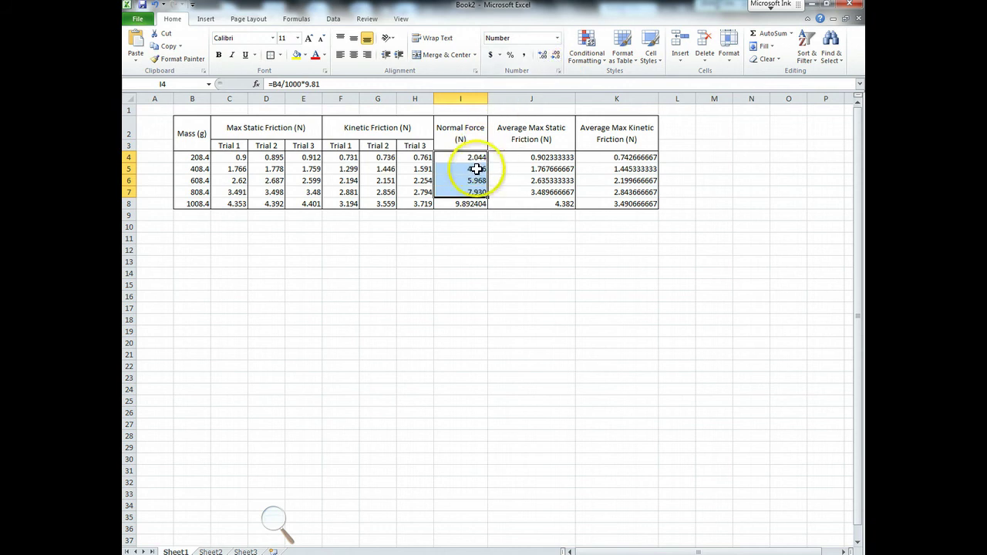
Adjust I8's decimal places so it displays 9.8924.
left_click(463, 205)
left_click(194, 202)
left_click(448, 204)
left_click(556, 55)
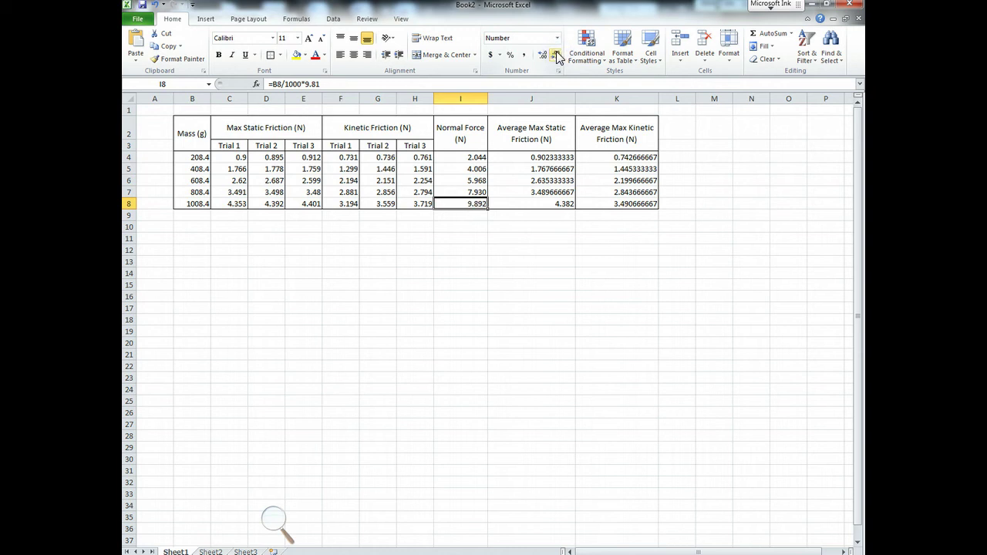
left_click(548, 56)
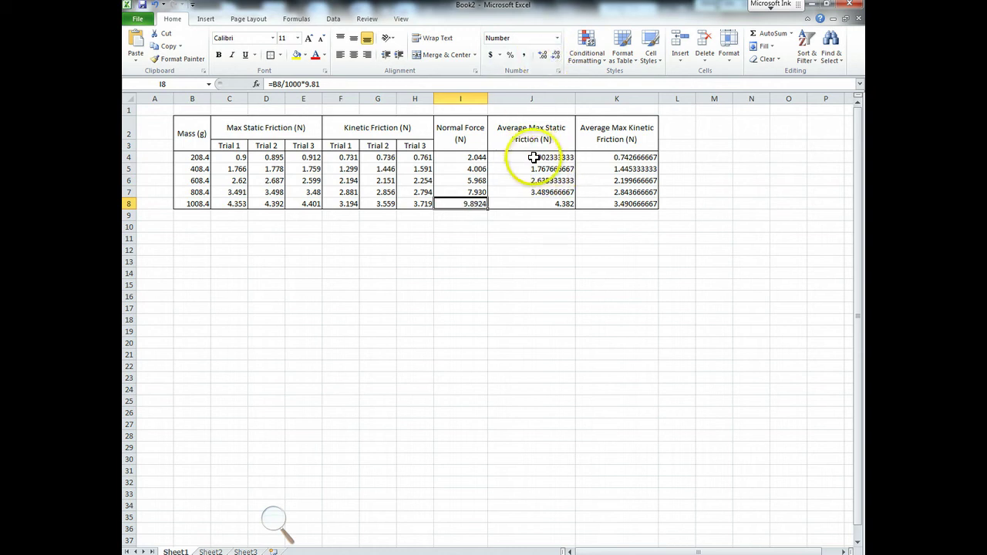
Check C4's stored reading and give it an extra decimal place.
left_click(237, 157)
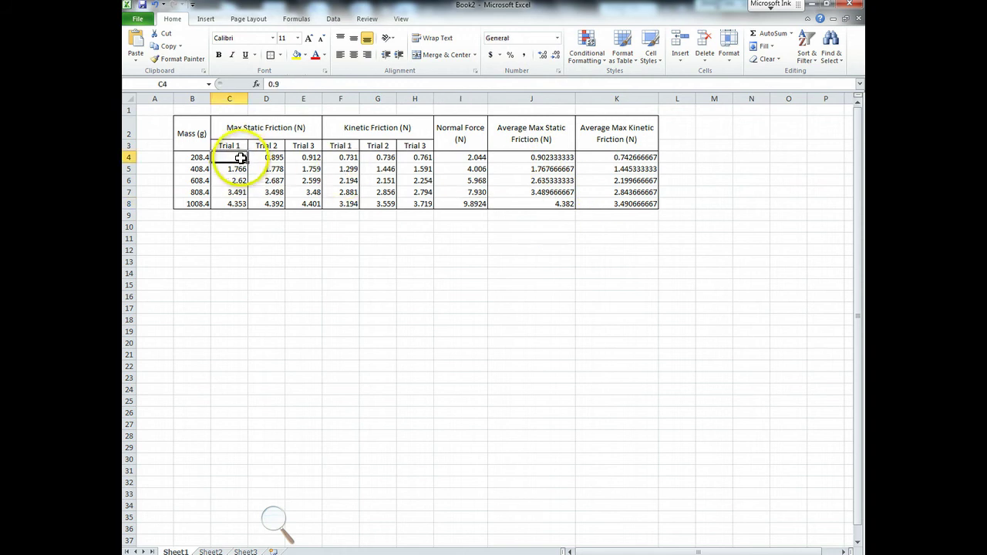
left_click(286, 84)
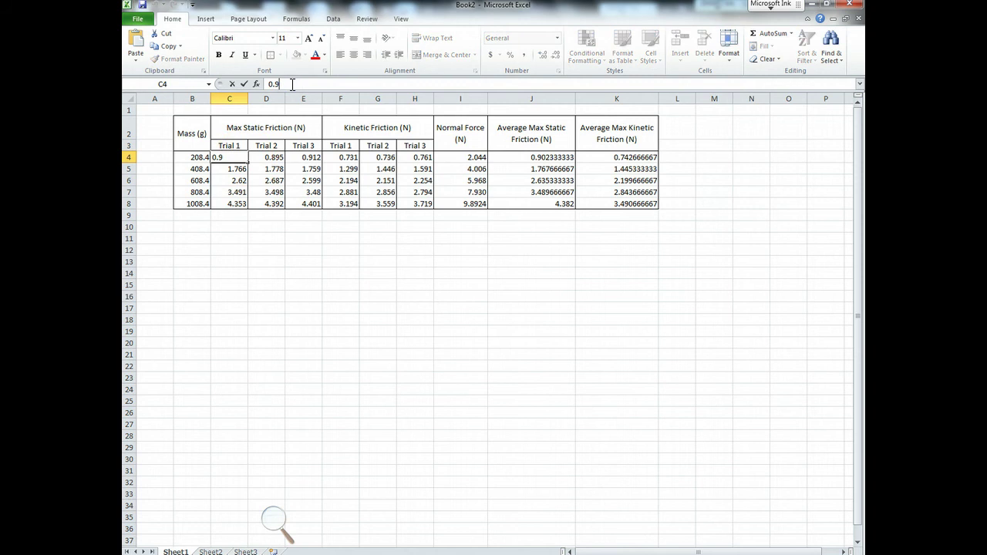
key("Return")
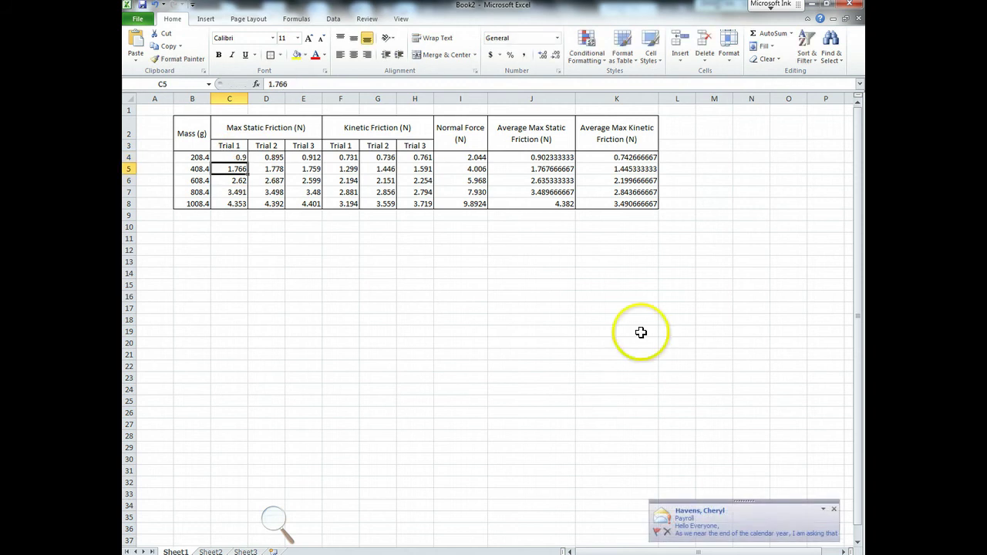
left_click(833, 509)
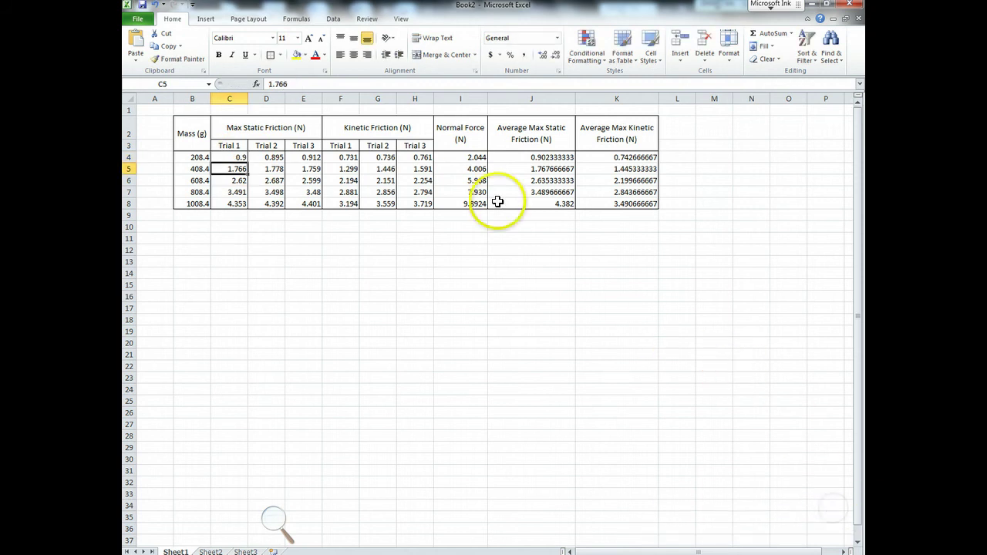
left_click(236, 156)
left_click(292, 84)
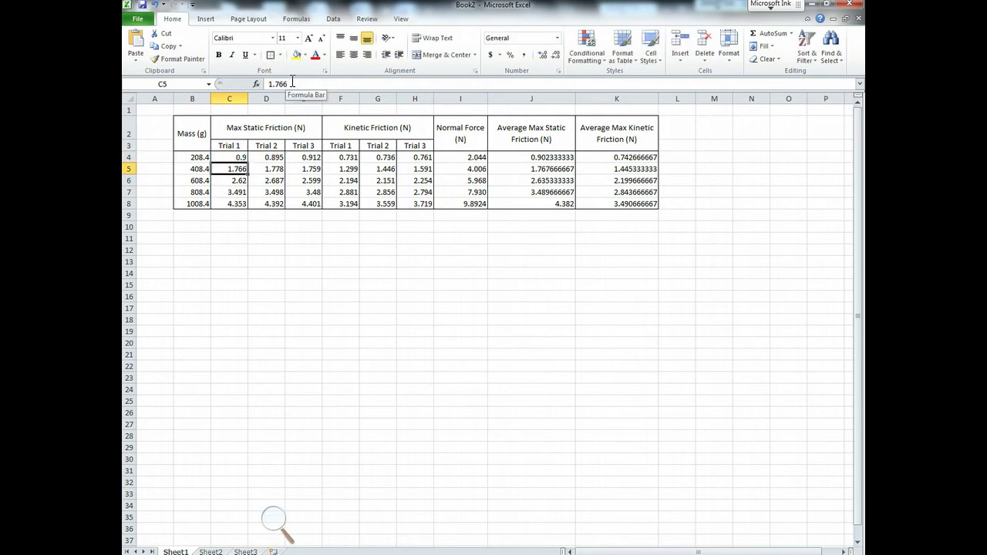
scroll(270, 123, "down", 1)
scroll(253, 136, "up", 1)
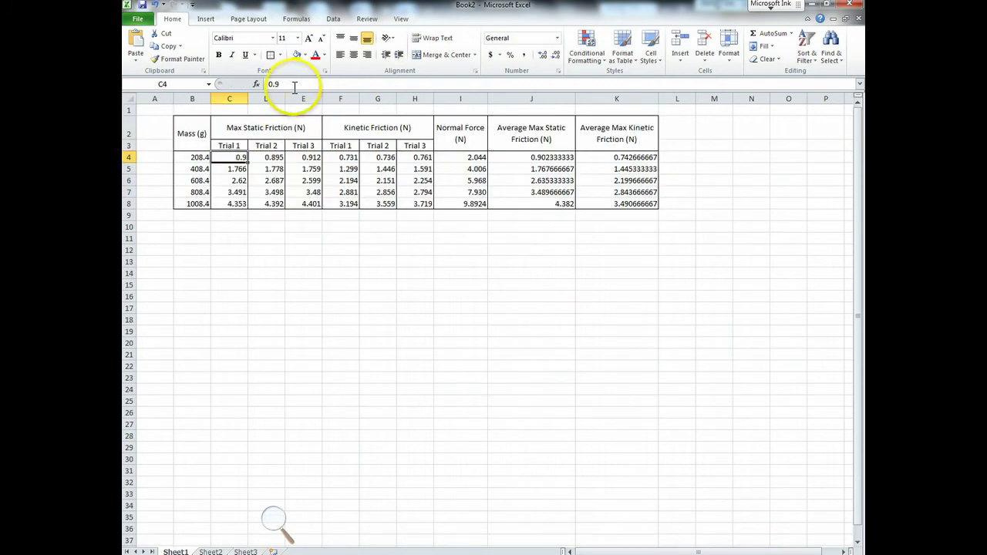
left_click(293, 85)
key("shift+Return")
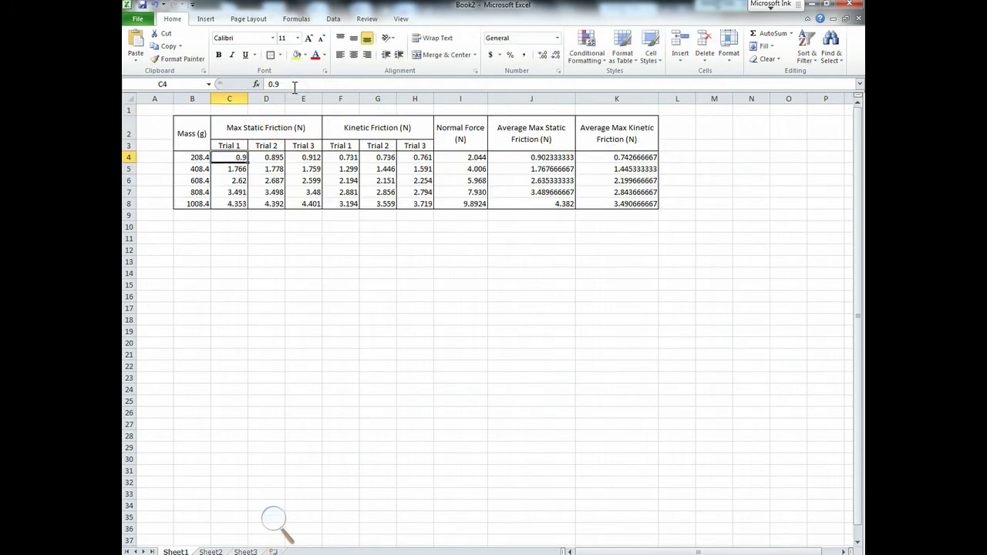
left_click(543, 56)
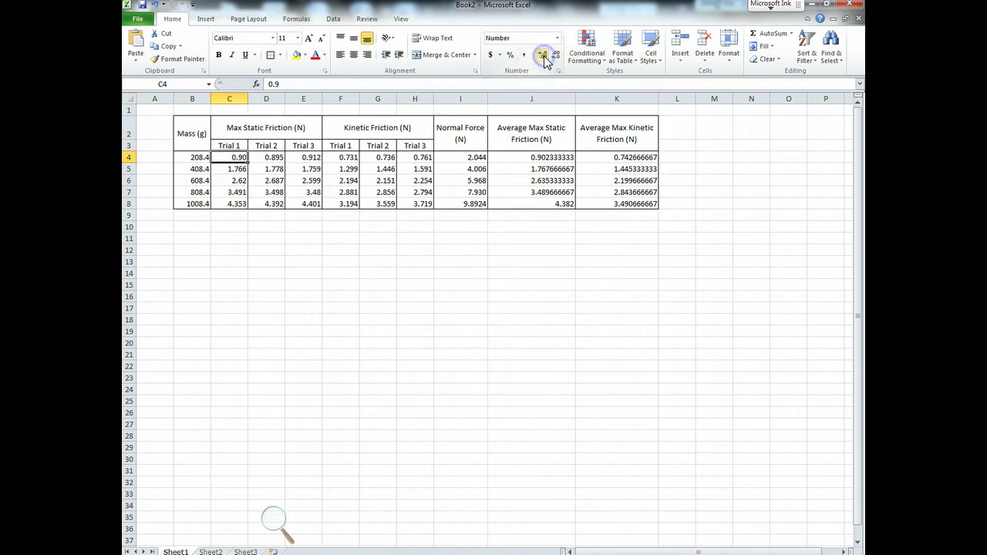
Compare first-row trial readings and averages, then select J4 for rounding to 0.9023.
left_click(244, 178)
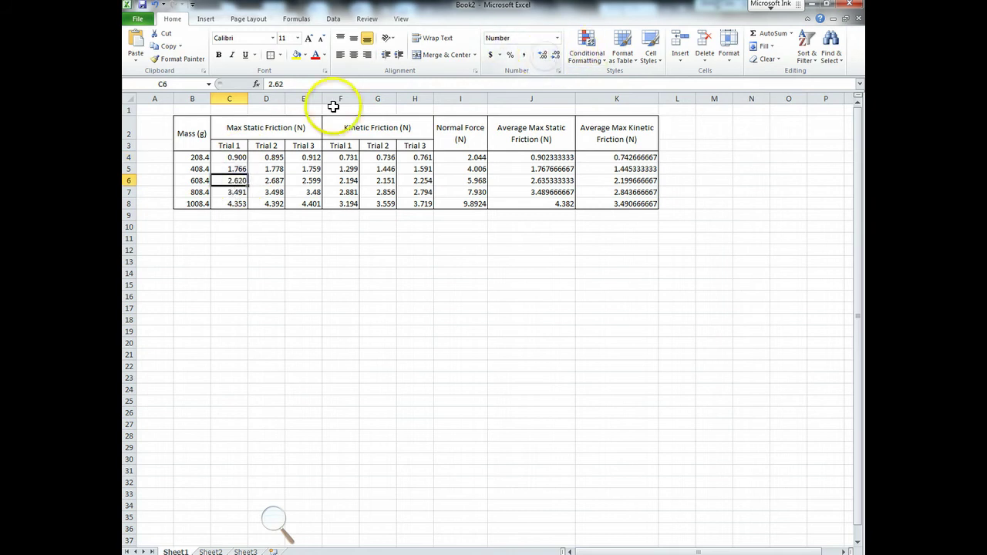
left_click(309, 192)
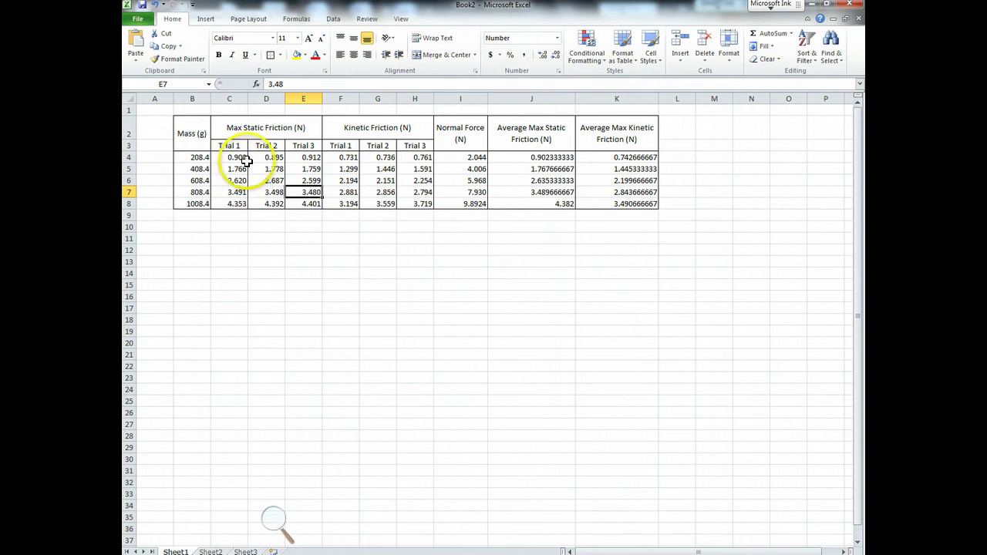
left_click_drag(231, 157, 264, 156)
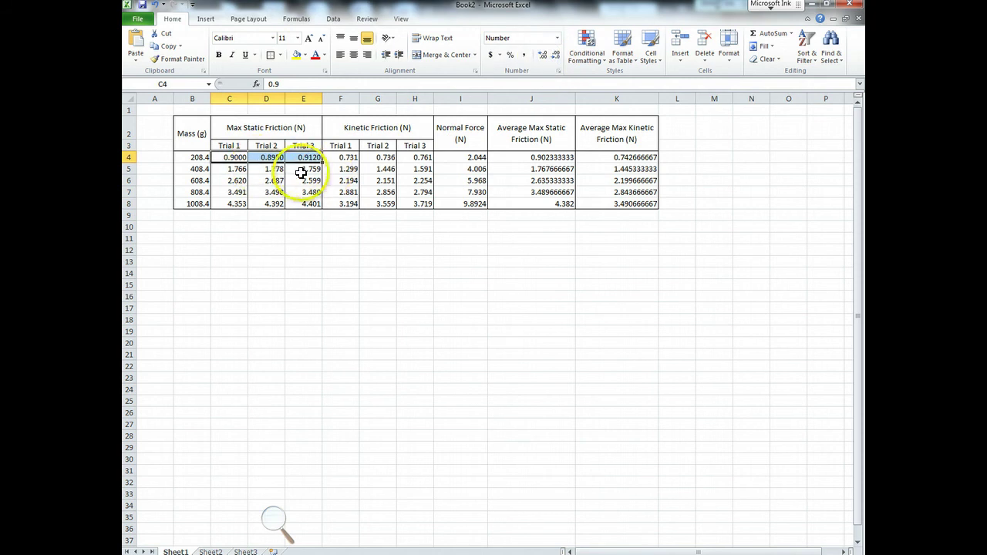
left_click_drag(479, 158, 584, 158)
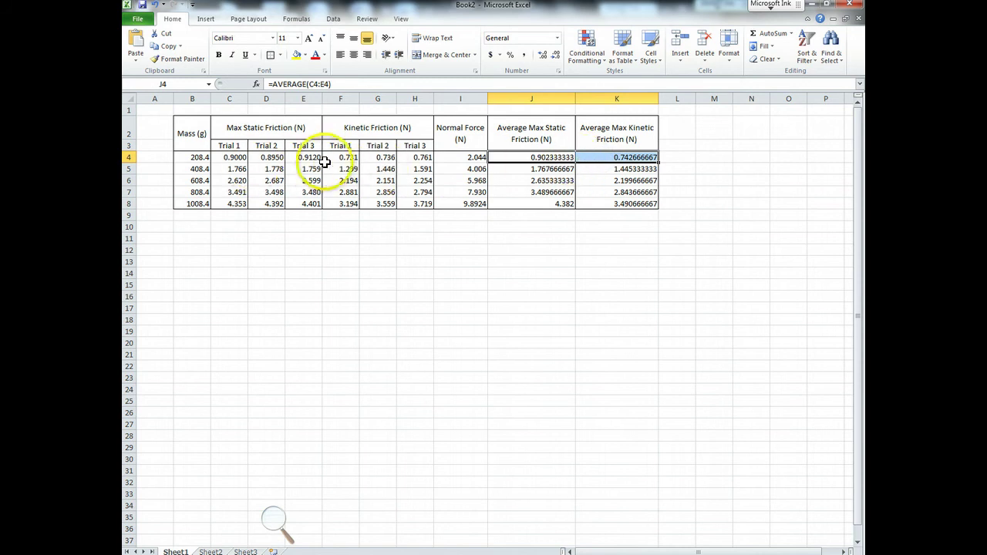
left_click_drag(351, 157, 420, 158)
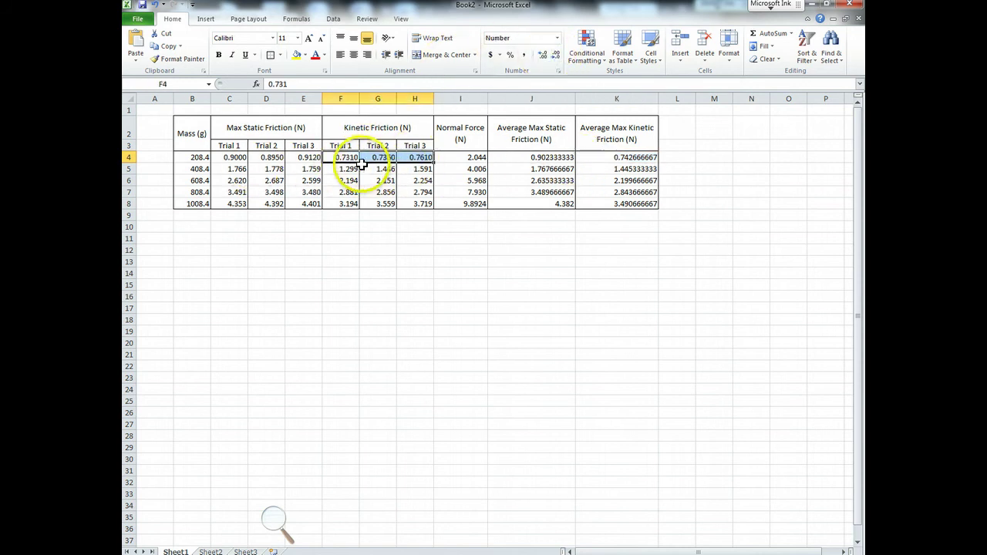
left_click_drag(219, 158, 299, 157)
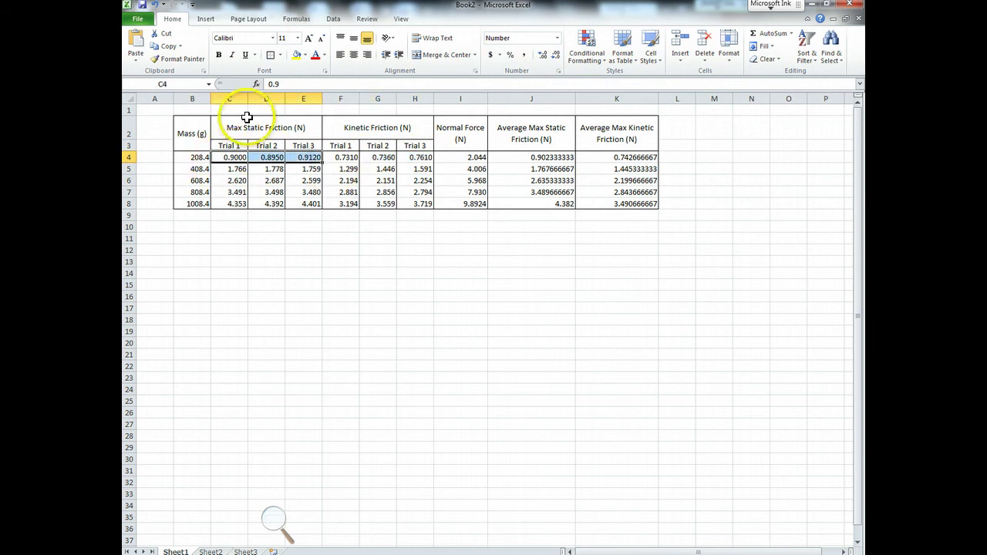
left_click(548, 157)
left_click_drag(231, 156, 305, 158)
left_click(528, 158)
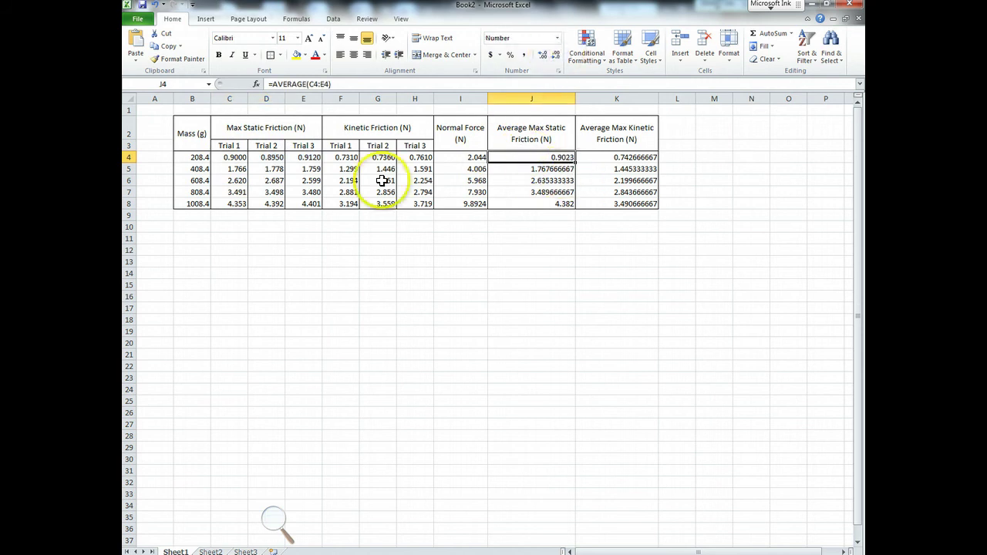
Trim decimals from the remaining static friction averages J5:J8.
left_click_drag(231, 169, 301, 170)
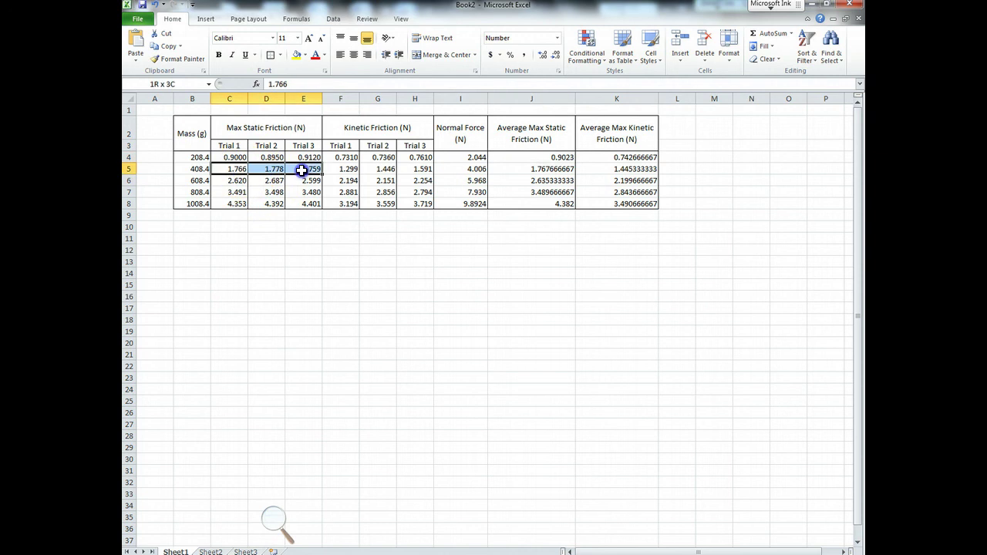
left_click_drag(232, 180, 297, 206)
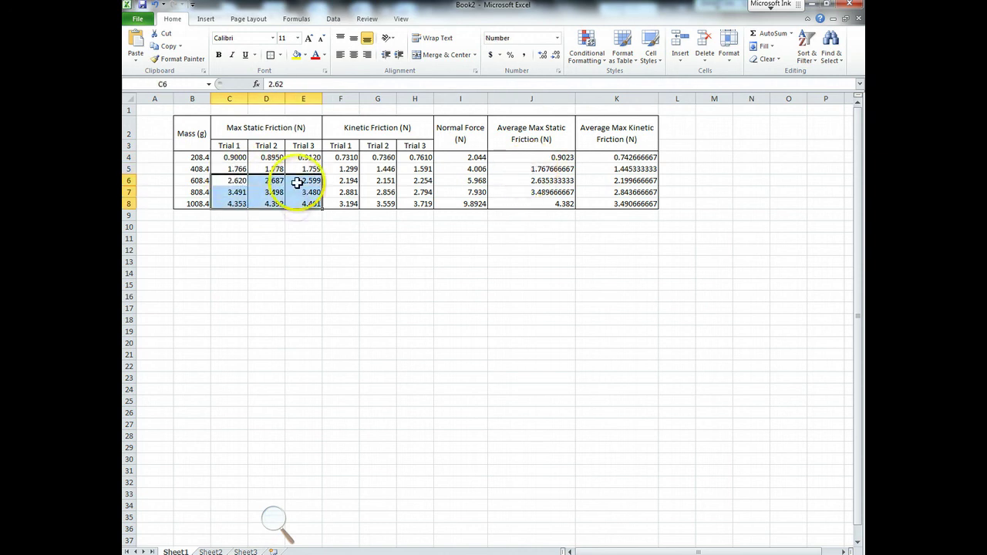
left_click_drag(238, 166, 313, 203)
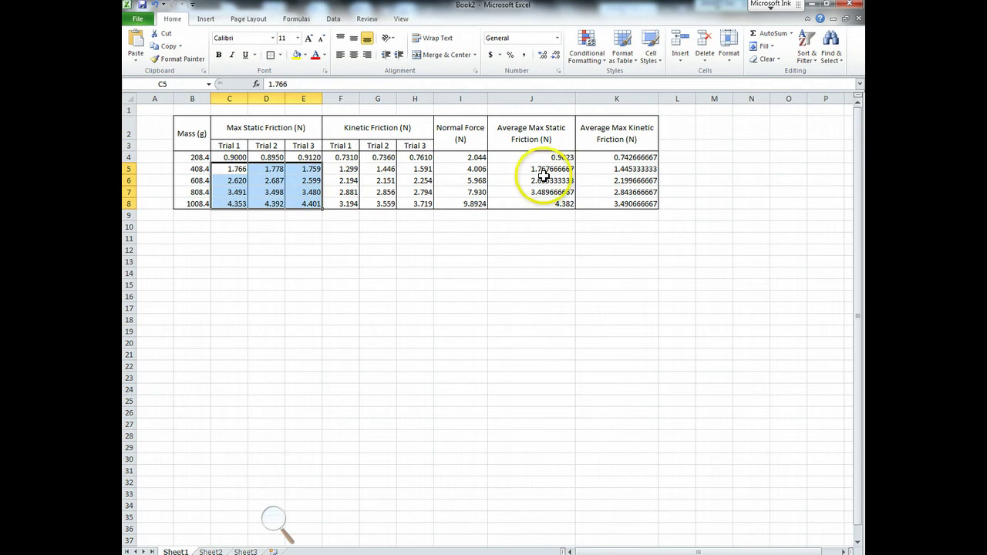
left_click_drag(544, 169, 541, 202)
left_click_drag(234, 168, 290, 202)
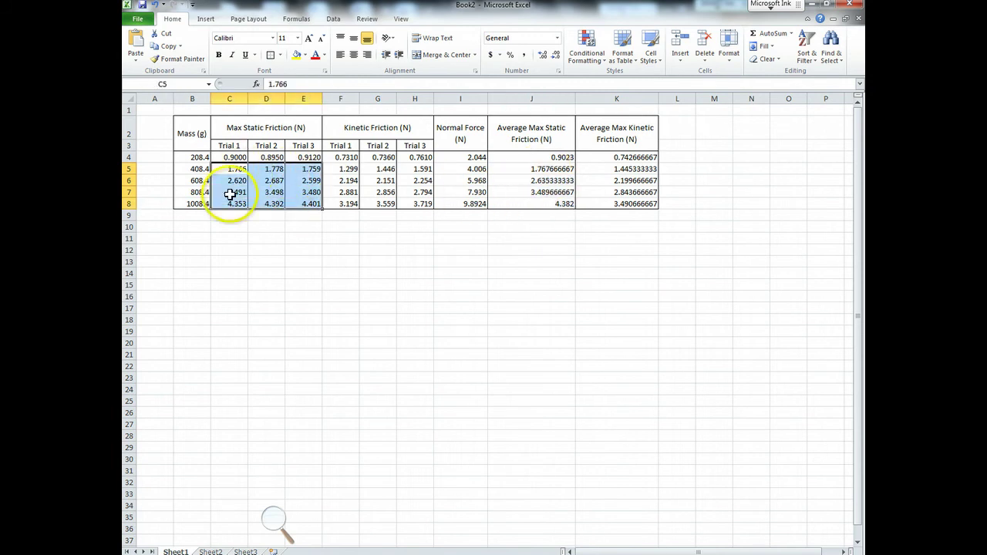
left_click_drag(529, 168, 536, 201)
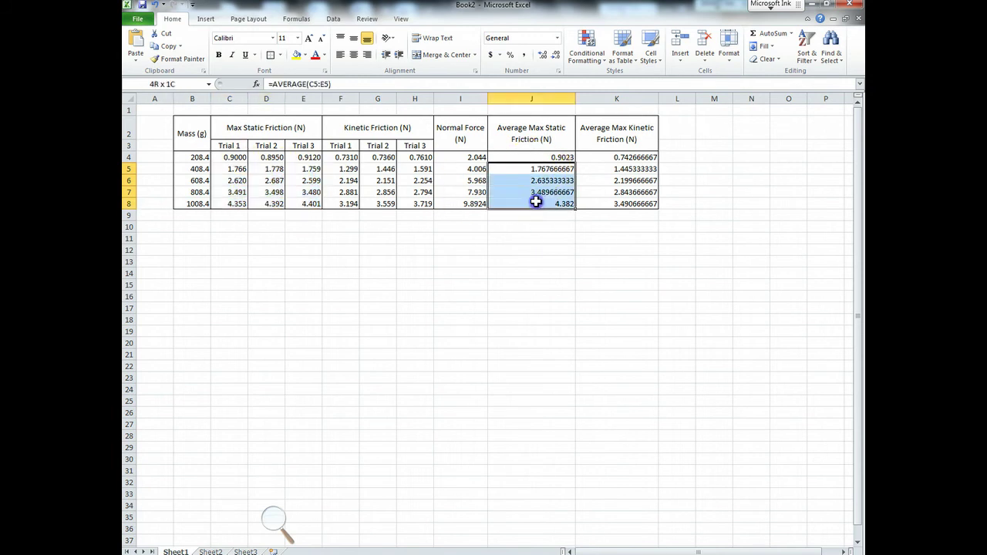
left_click(556, 57)
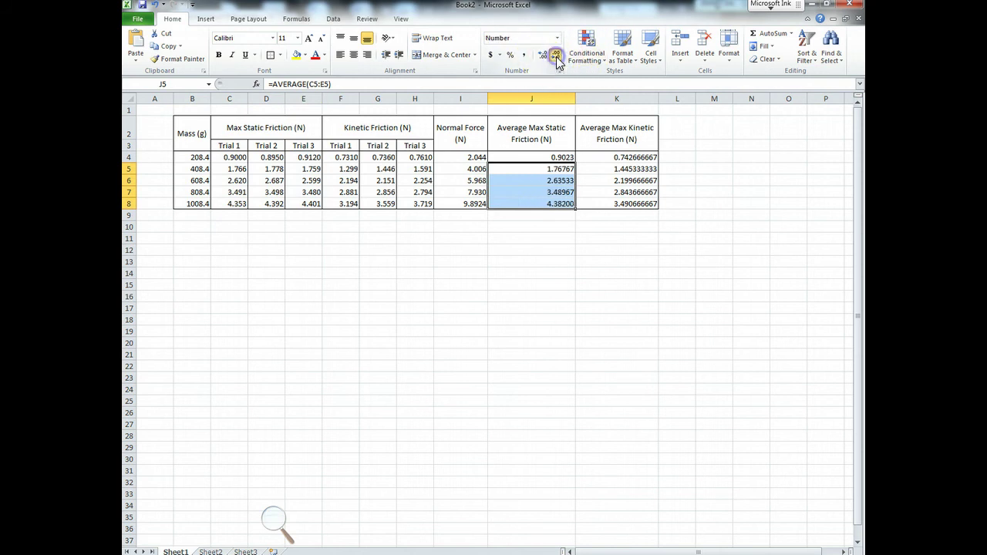
Trim kinetic averages K5:K8 to 1.445, 2.200, 2.844 and 3.491.
left_click(606, 157)
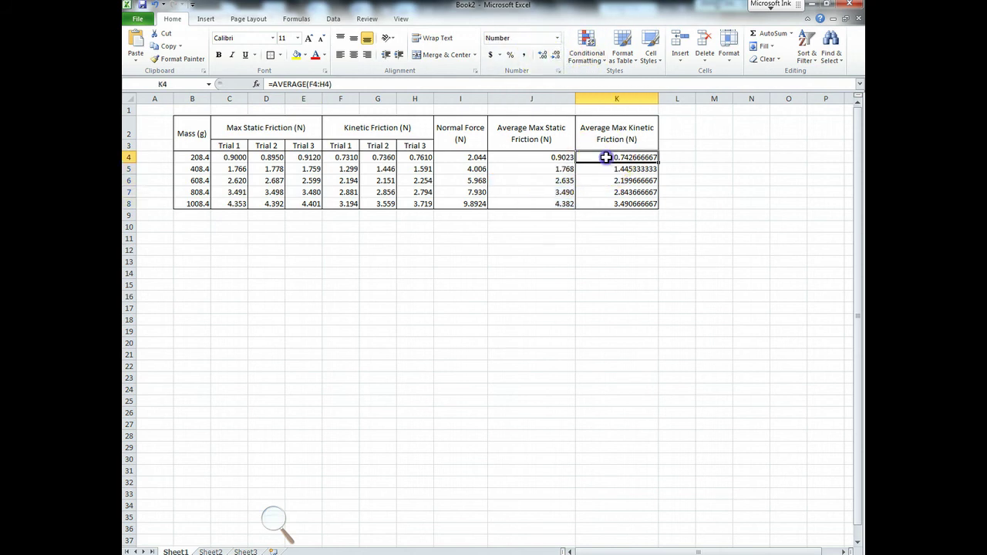
left_click_drag(340, 157, 397, 157)
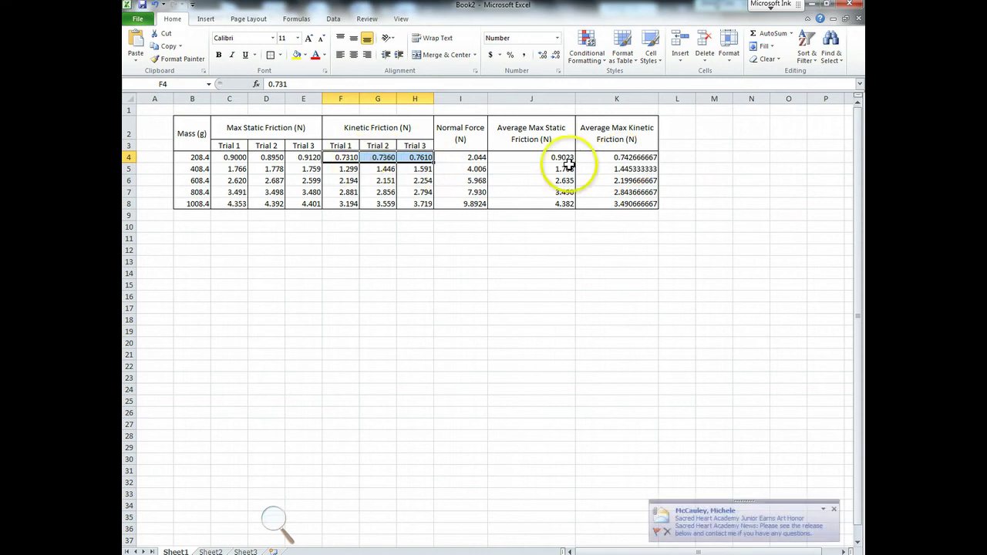
left_click(833, 508)
left_click(597, 160)
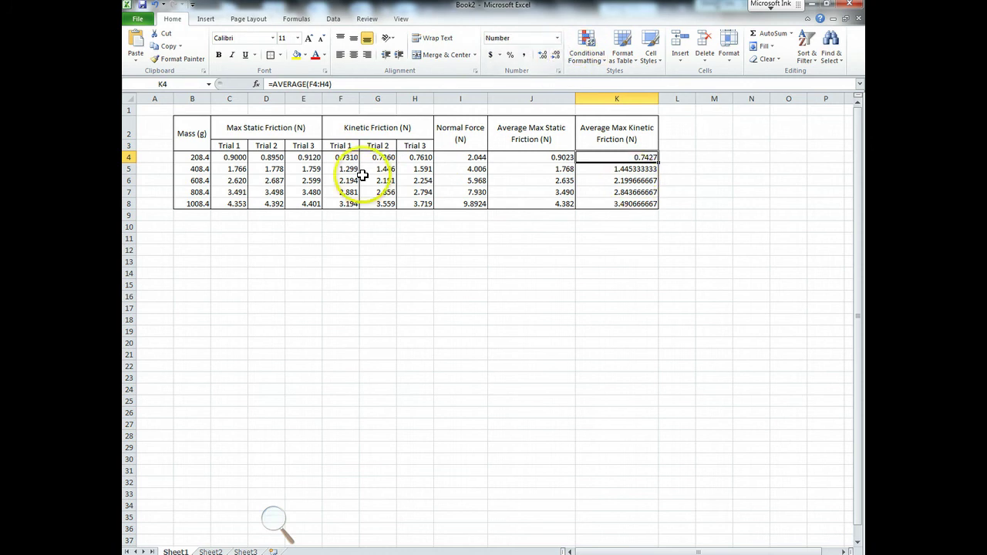
left_click_drag(347, 169, 424, 206)
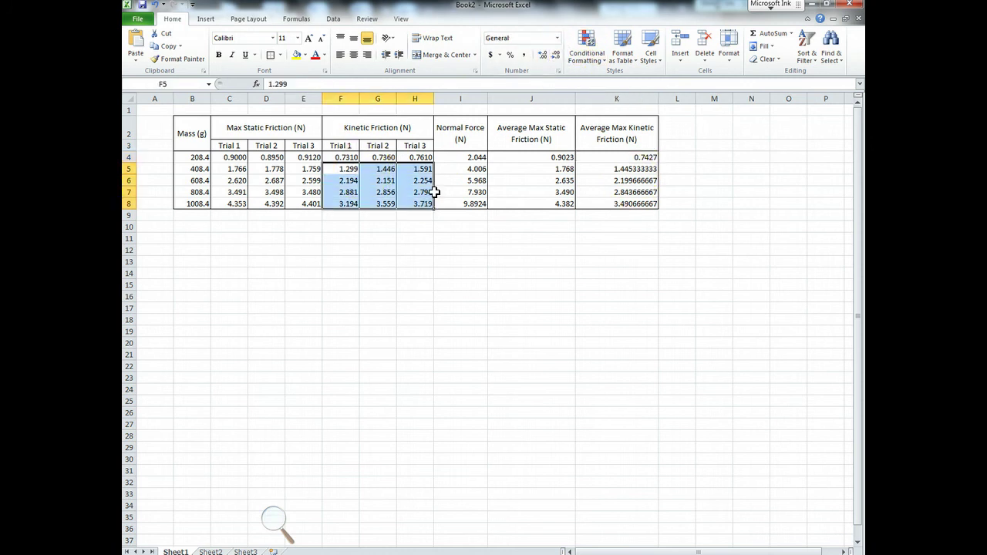
left_click_drag(626, 169, 633, 204)
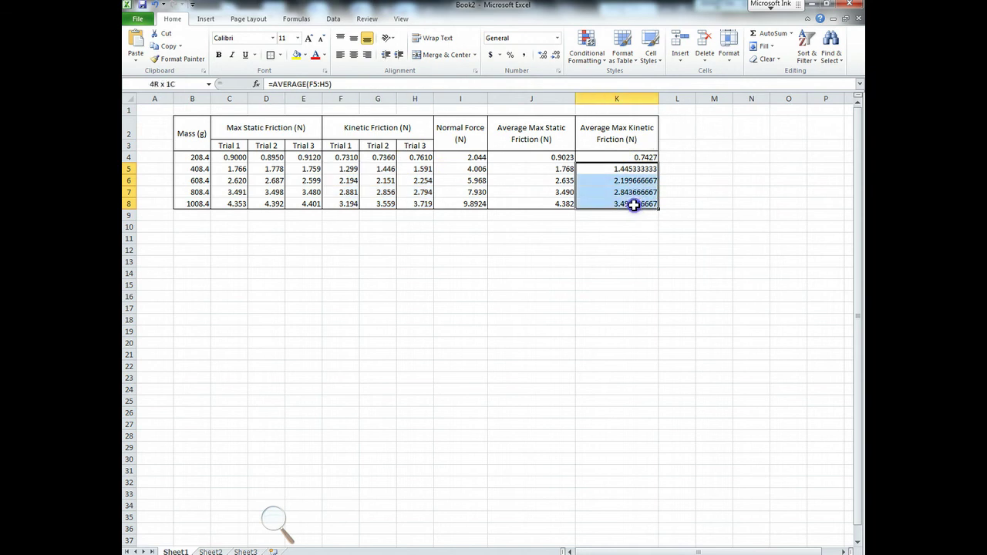
left_click(556, 55)
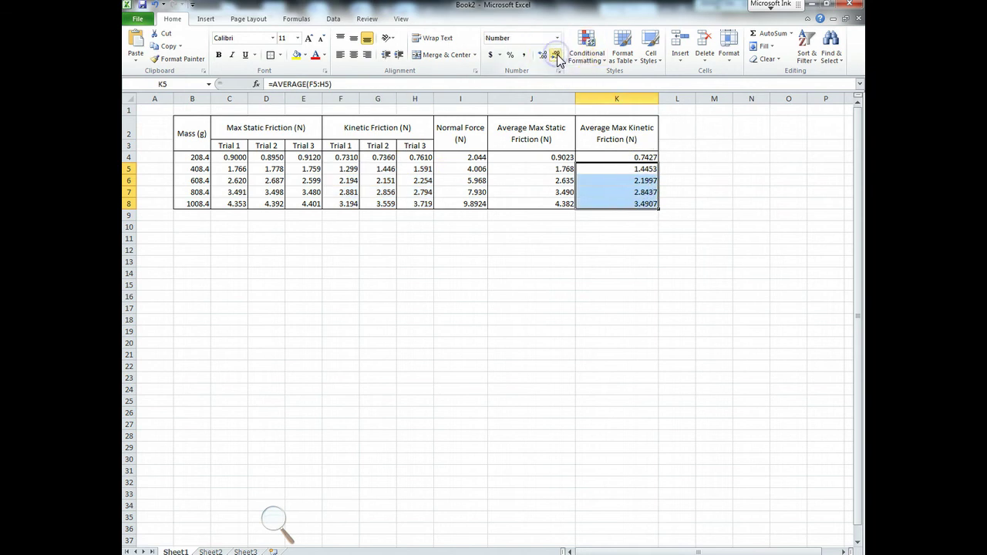
left_click(694, 234)
Centre all data values in B4:K8 vertically and horizontally.
left_click_drag(639, 204, 192, 159)
left_click(354, 38)
left_click(353, 55)
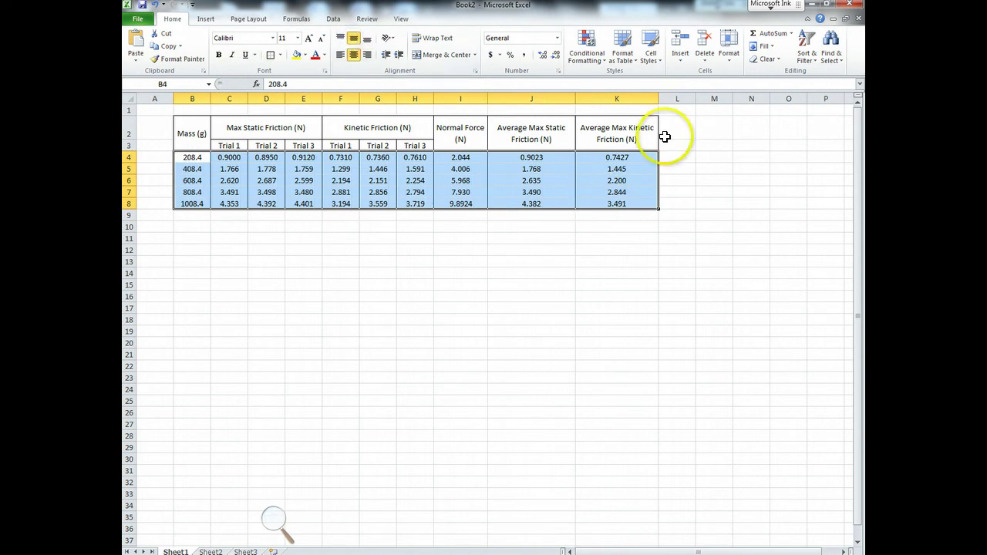
Narrow the Average Max Static and Average Max Kinetic Friction columns.
left_click(650, 99)
left_click(663, 127)
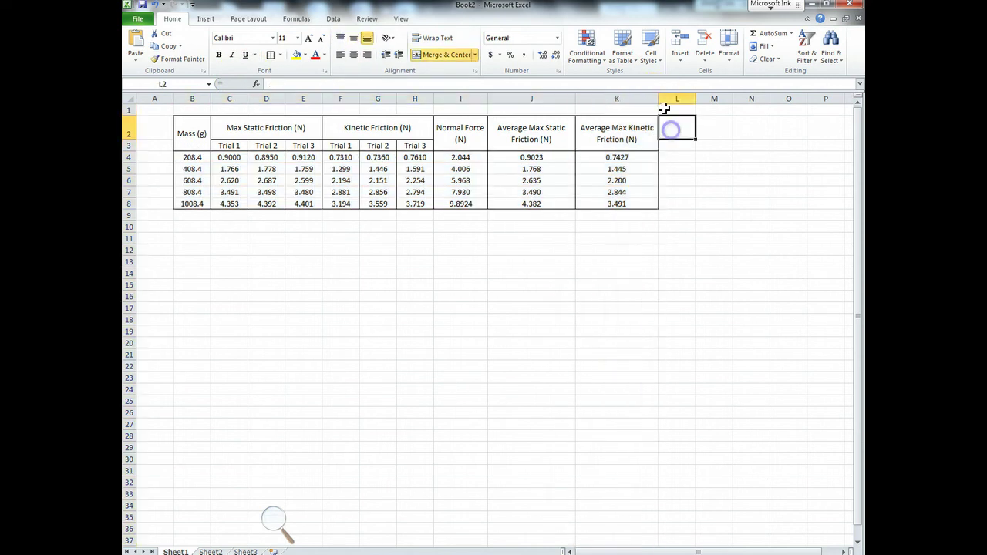
mouse_move(659, 99)
left_mouse_down()
mouse_move(642, 101)
mouse_move(657, 99)
left_mouse_up()
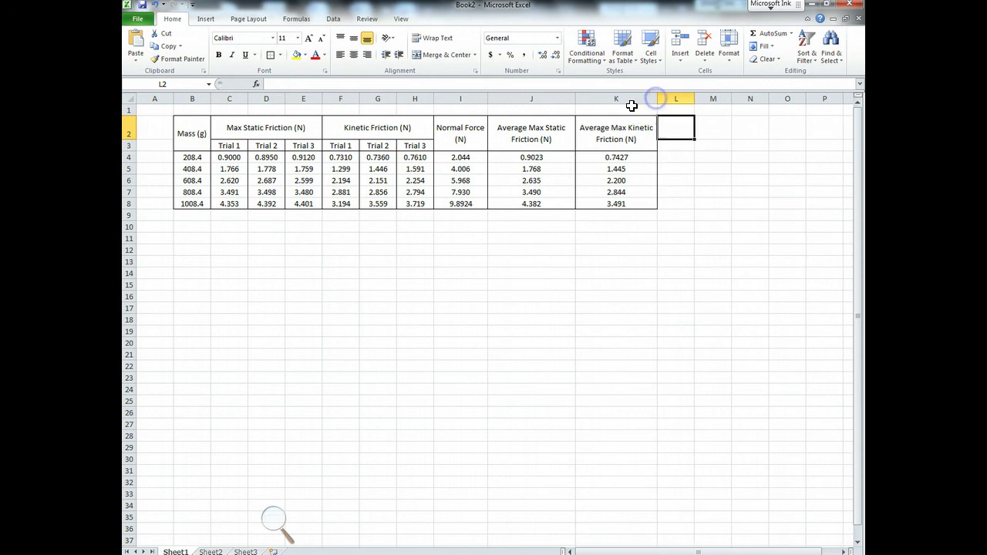
left_click_drag(575, 99, 569, 99)
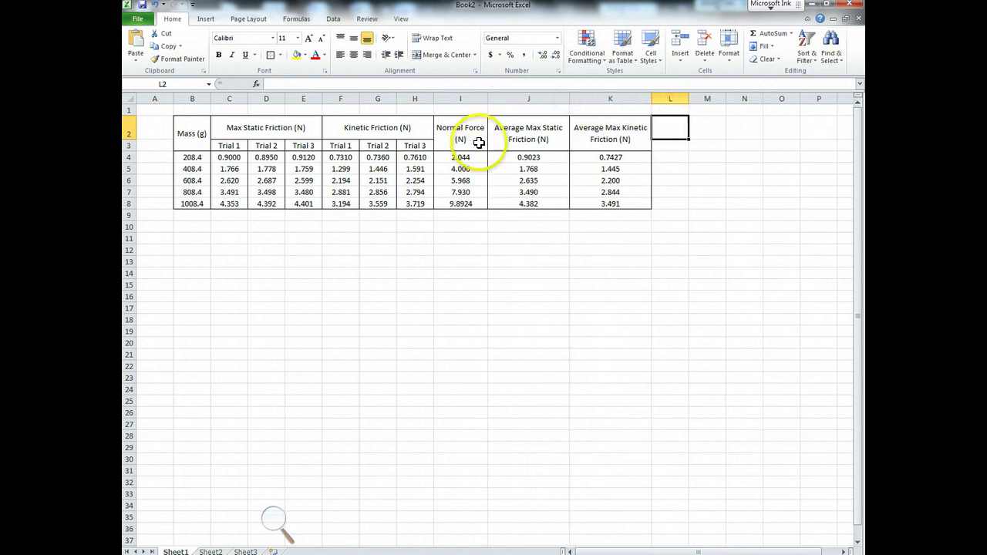
left_click(474, 238)
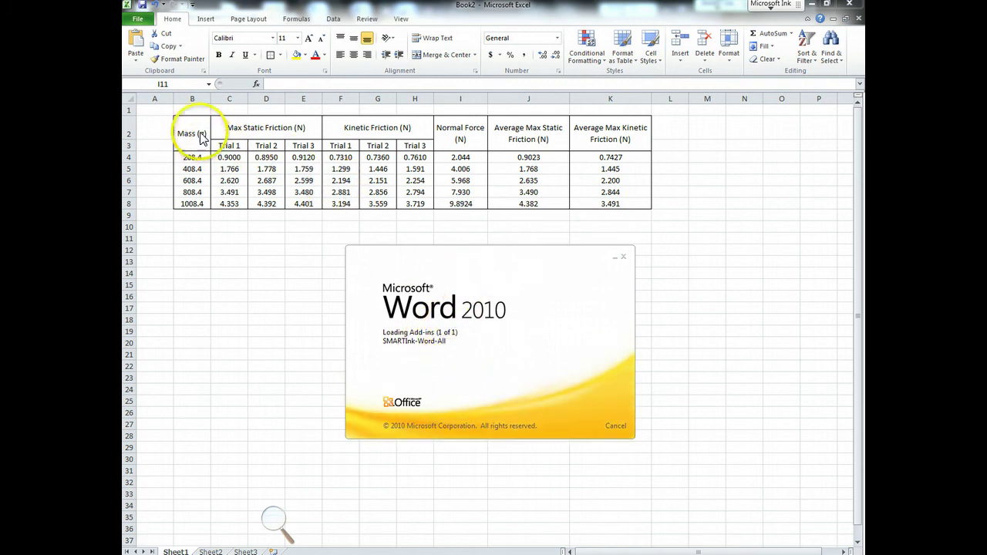
Select the raw data block B2:H8, Mass through kinetic friction trials, for copying.
left_click_drag(194, 132, 397, 205)
left_click_drag(462, 136, 624, 204)
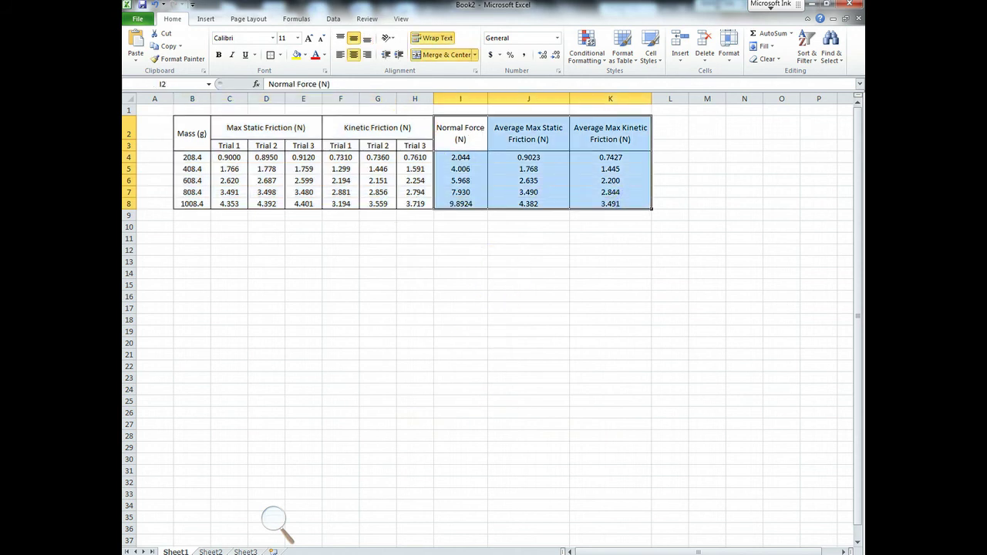
left_click_drag(199, 138, 392, 209)
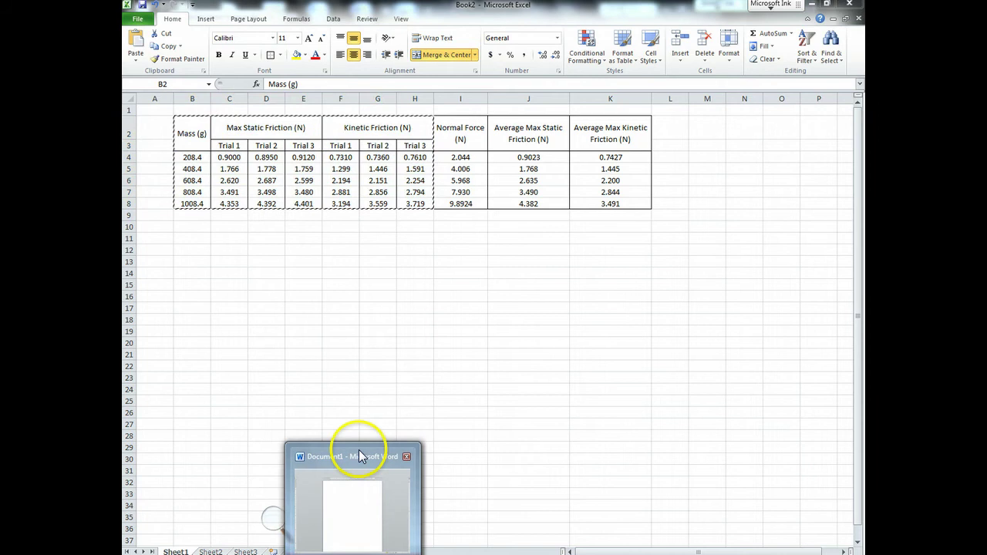
Paste the raw friction data table into the blank Word document.
mouse_move(359, 450)
left_click(347, 522)
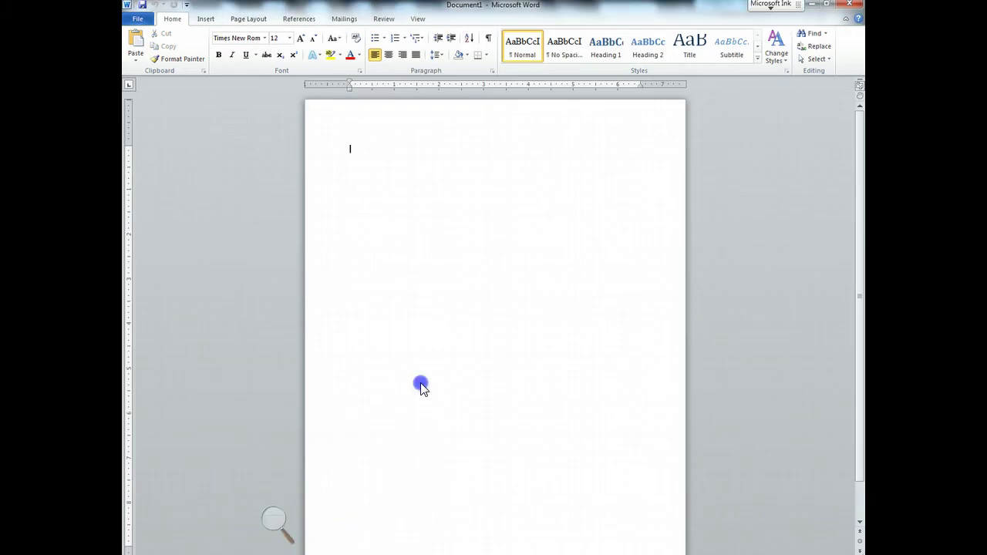
key("ctrl+v")
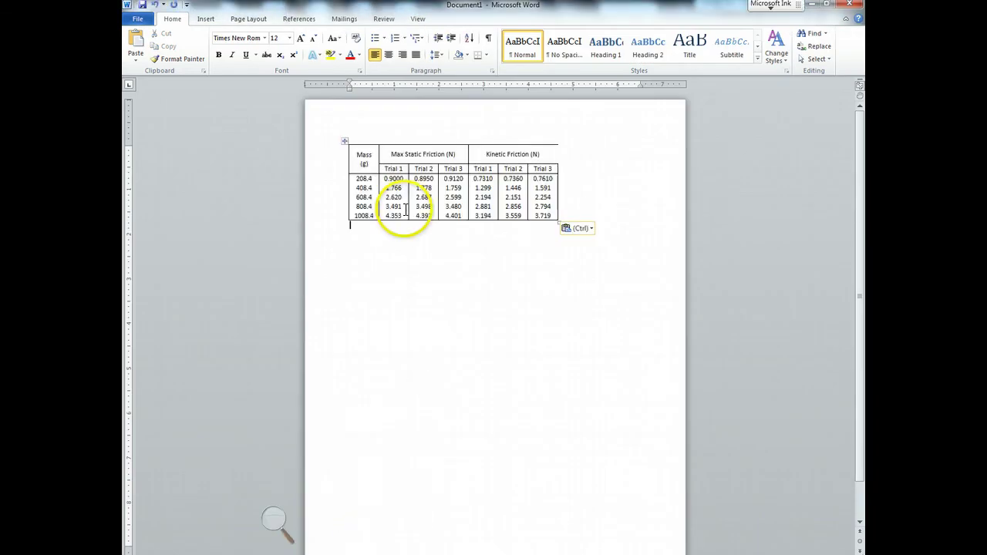
right_click(384, 275)
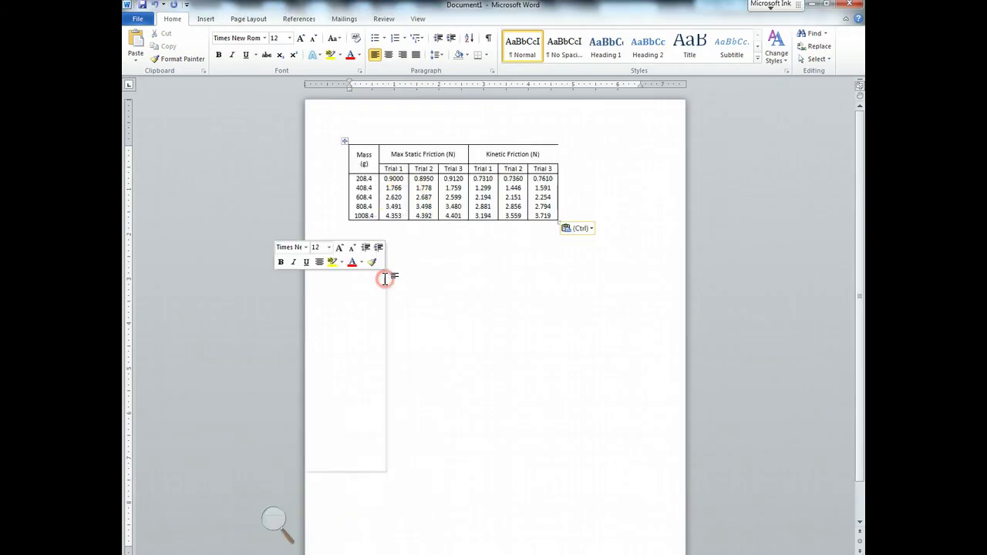
Add a top border to the Kinetic Friction (N) heading cell via Borders and Shading.
left_click(439, 347)
left_click_drag(487, 154, 555, 153)
right_click(531, 157)
left_click(477, 271)
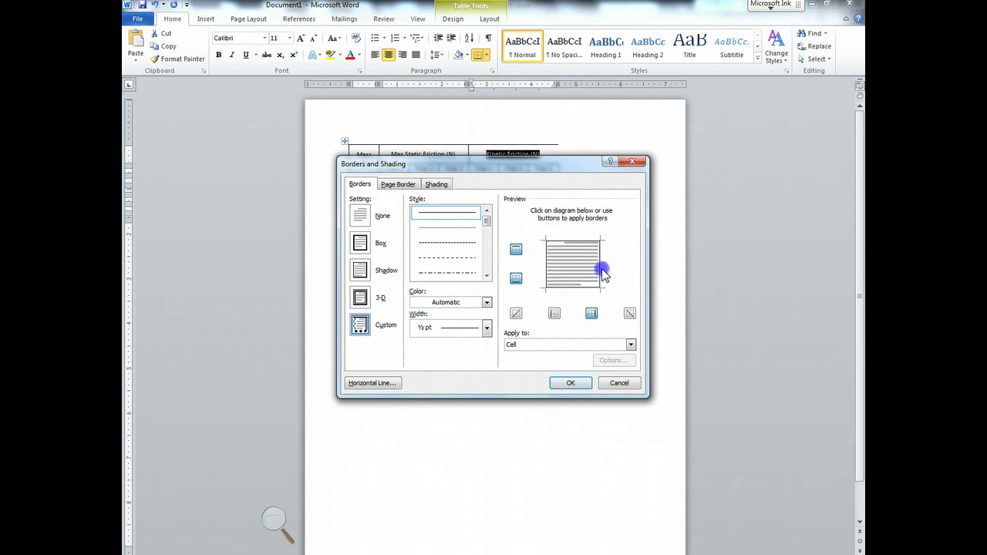
left_click(583, 243)
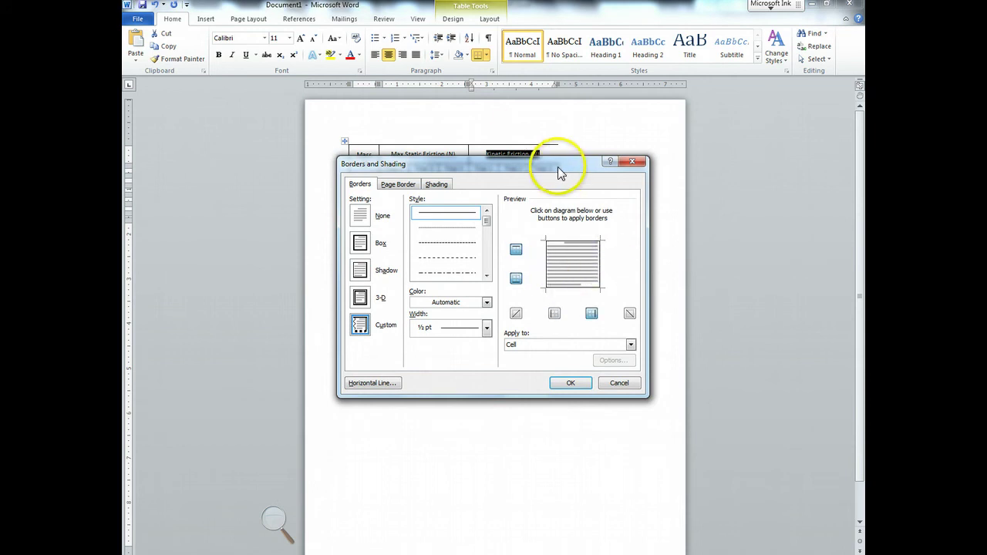
left_click_drag(556, 164, 553, 211)
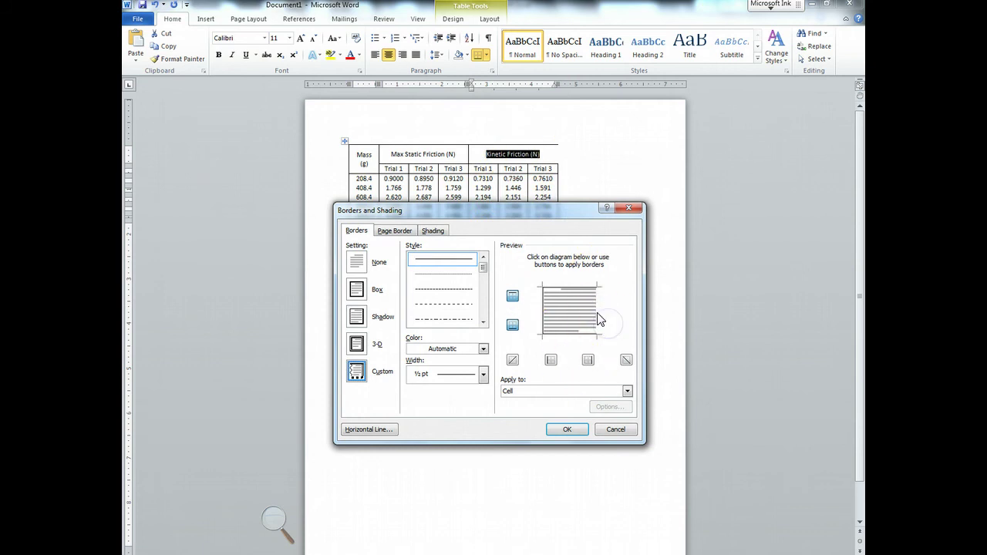
left_click(568, 430)
left_click(583, 209)
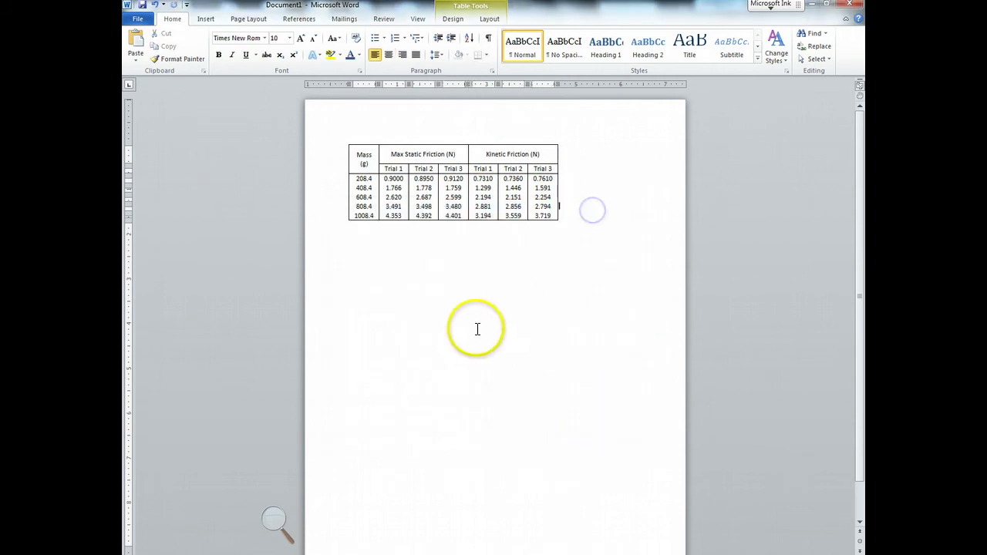
left_click(447, 301)
left_click(394, 452)
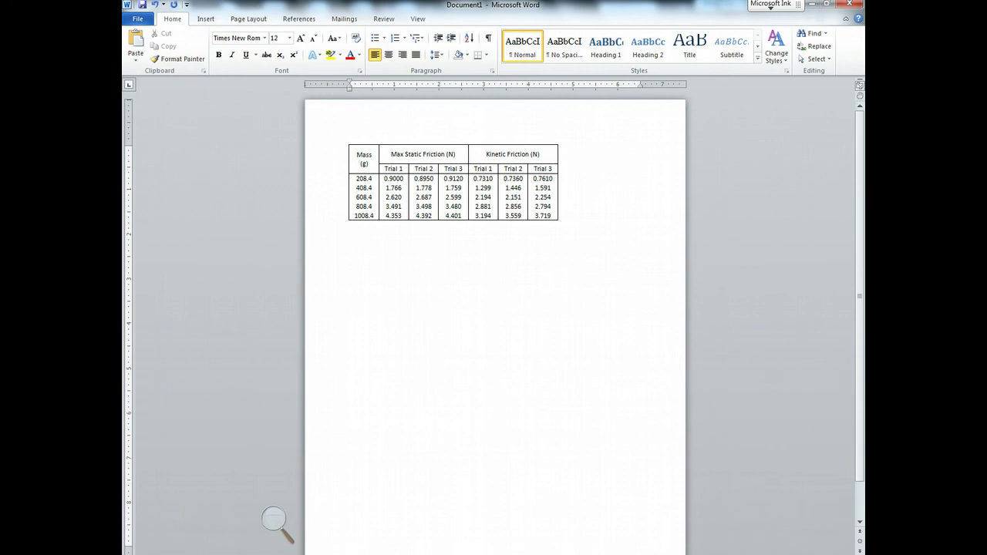
Copy Excel's I2:K8 Normal Force and average friction columns and paste them below the first table.
left_click(528, 540)
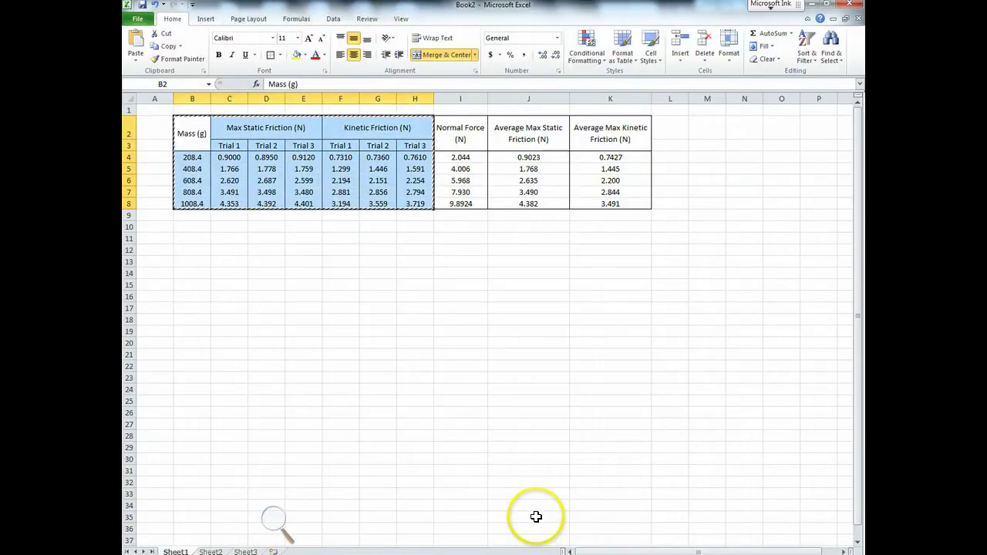
left_click_drag(472, 127, 591, 200)
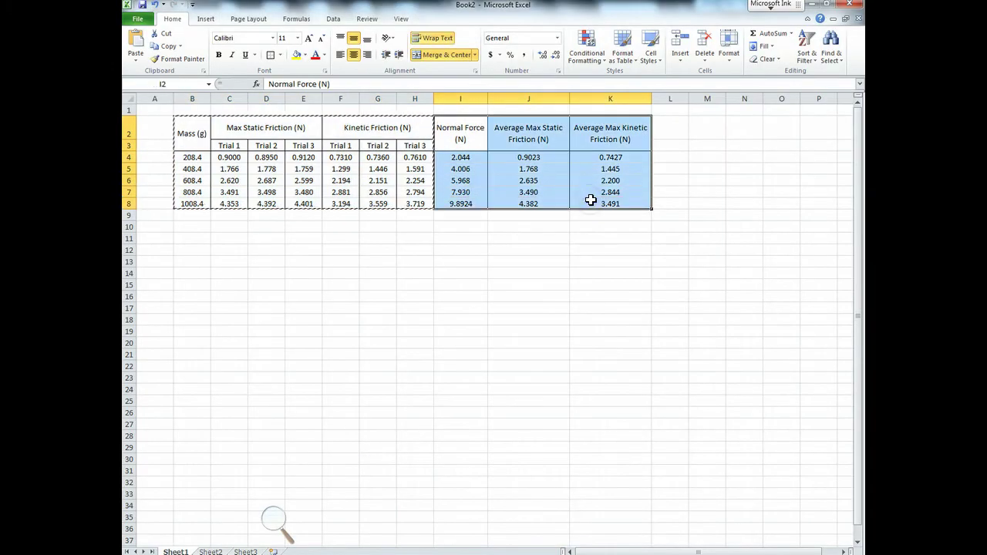
key("ctrl+c")
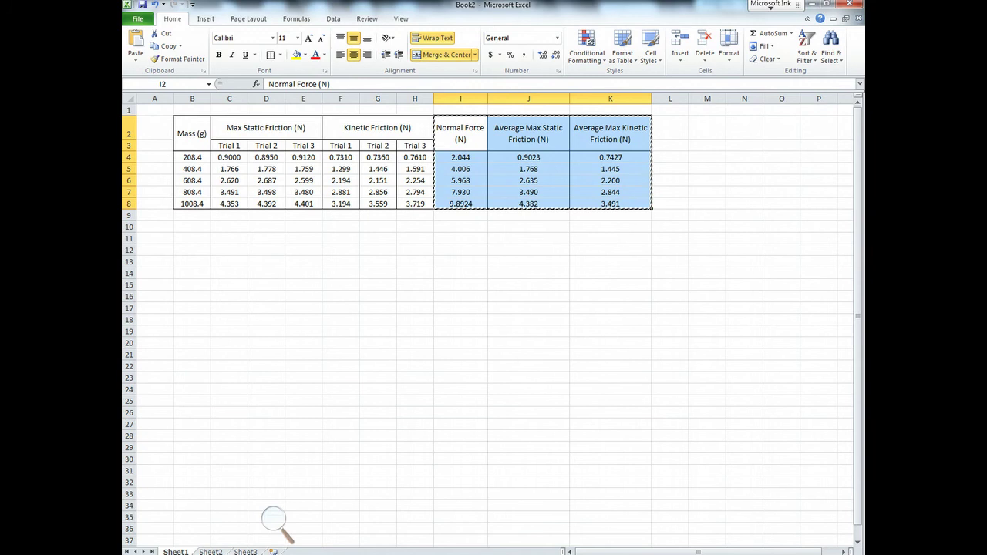
key("alt+Tab")
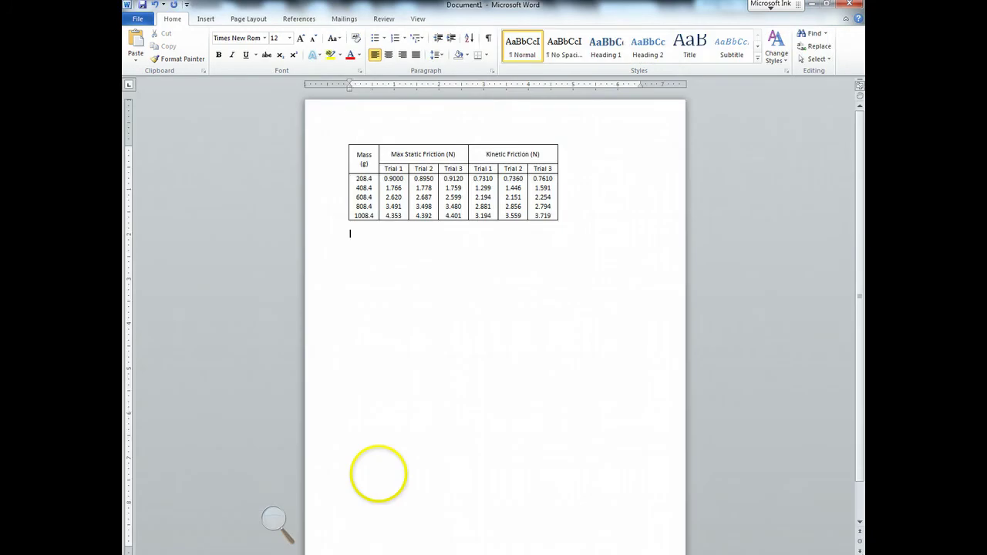
key("ctrl+v")
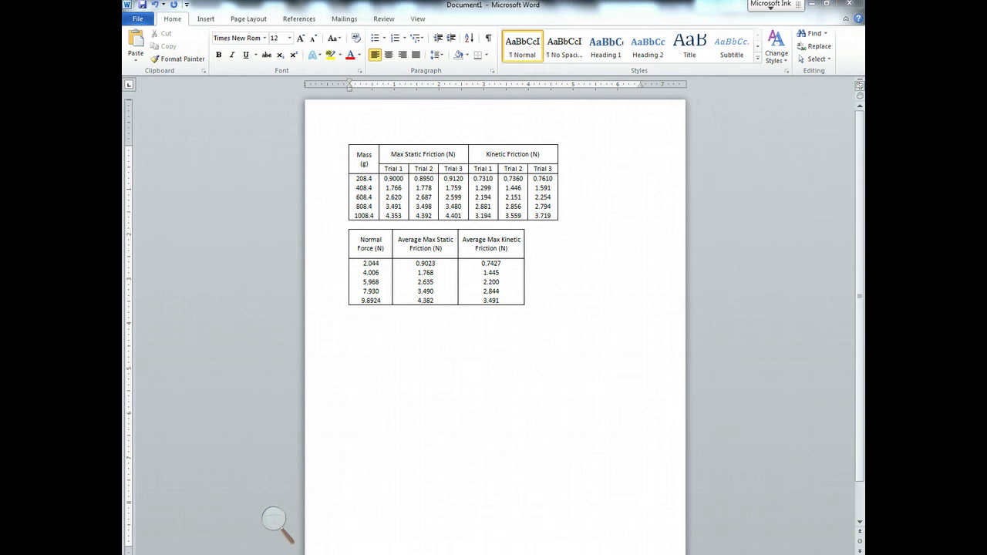
Insert an empty markers-only scatter chart in the workbook.
left_click(406, 515)
left_click(394, 242)
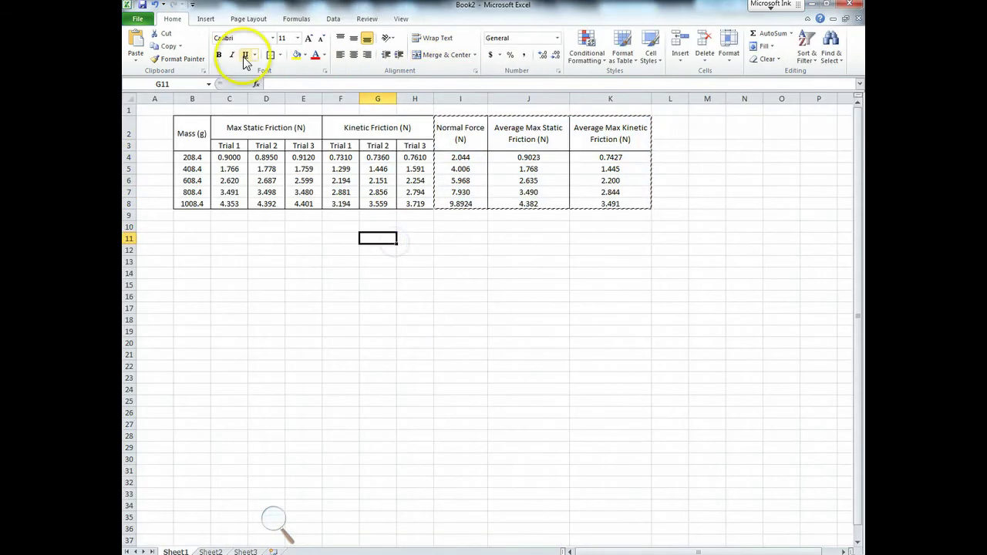
left_click(208, 20)
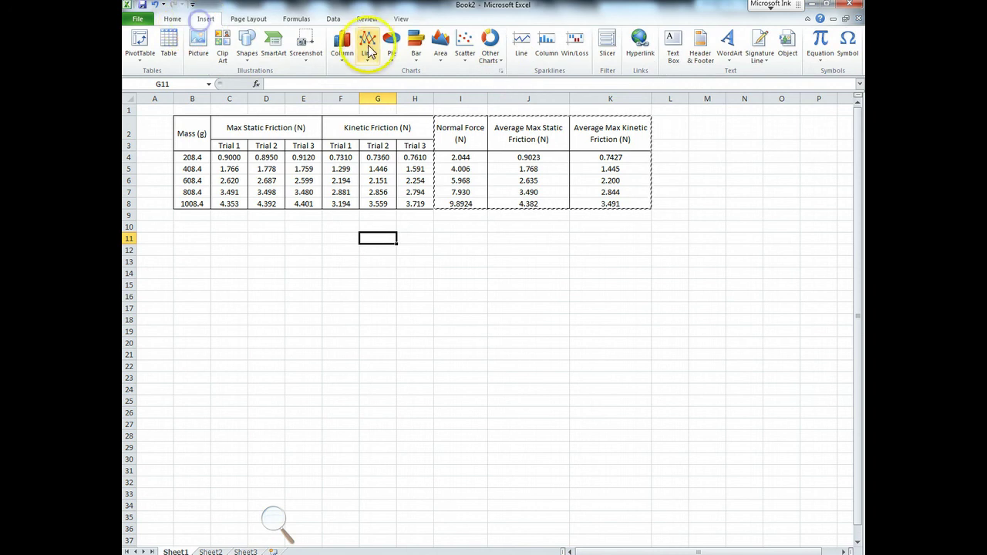
left_click(464, 45)
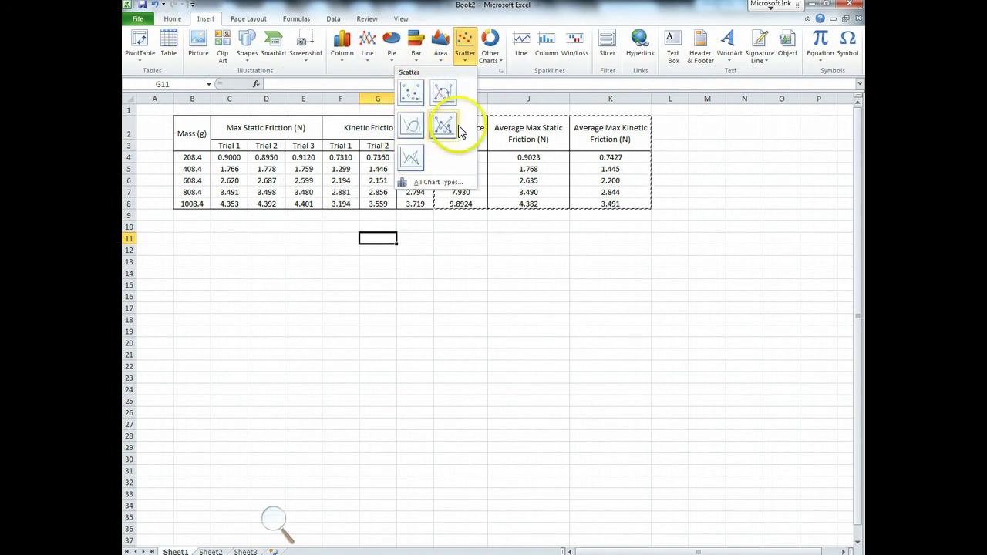
left_click(410, 94)
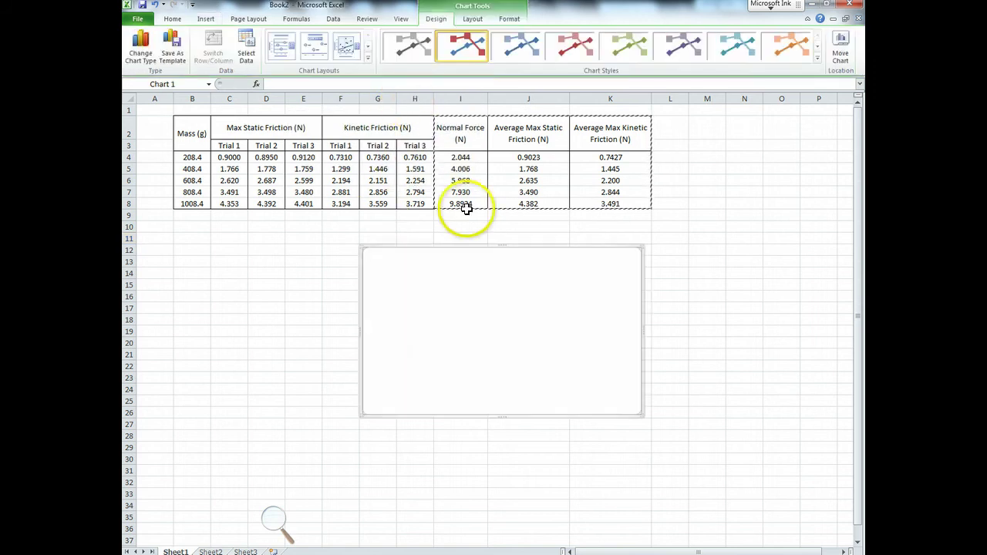
Delete the empty chart and select the whole table B2:K8.
left_click_drag(467, 285, 351, 294)
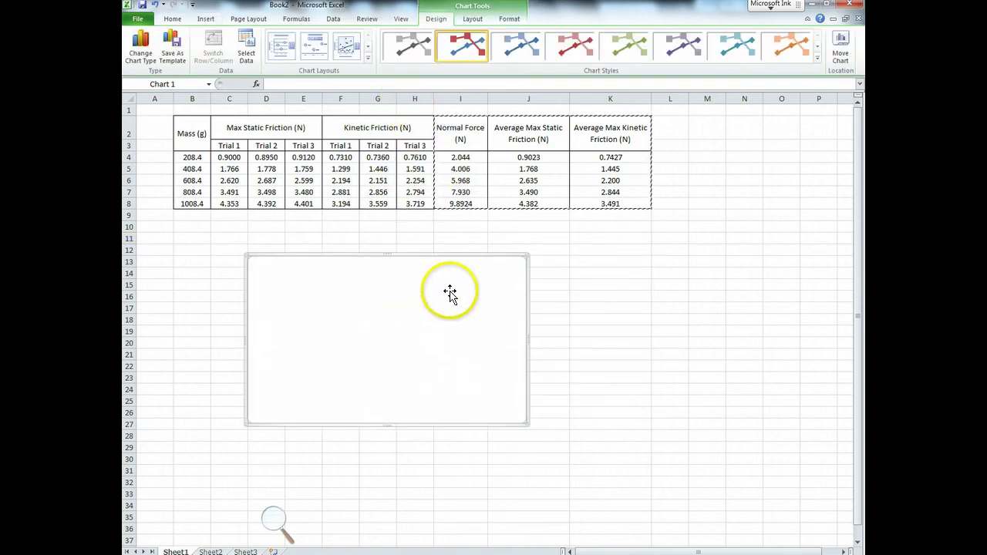
left_click(535, 226)
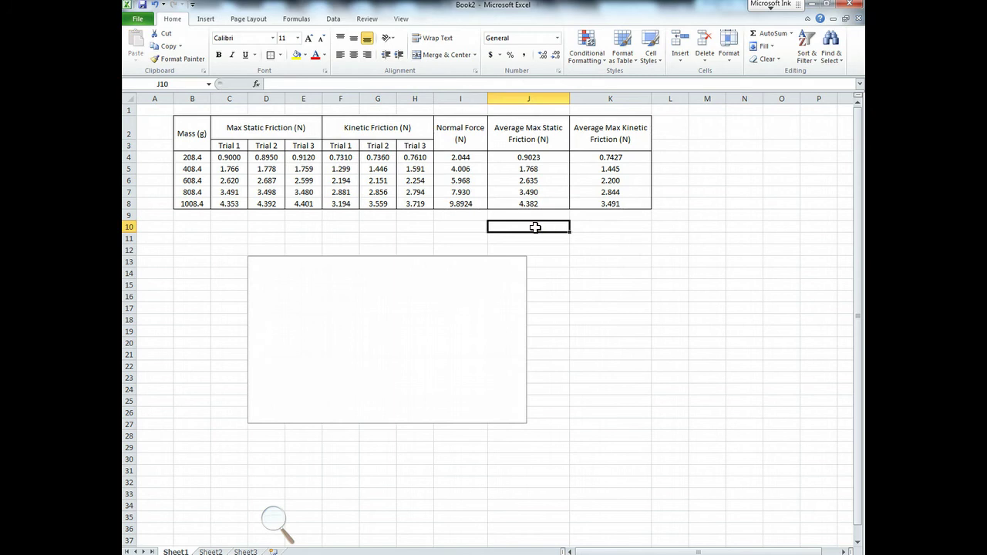
left_click(452, 341)
key("Delete")
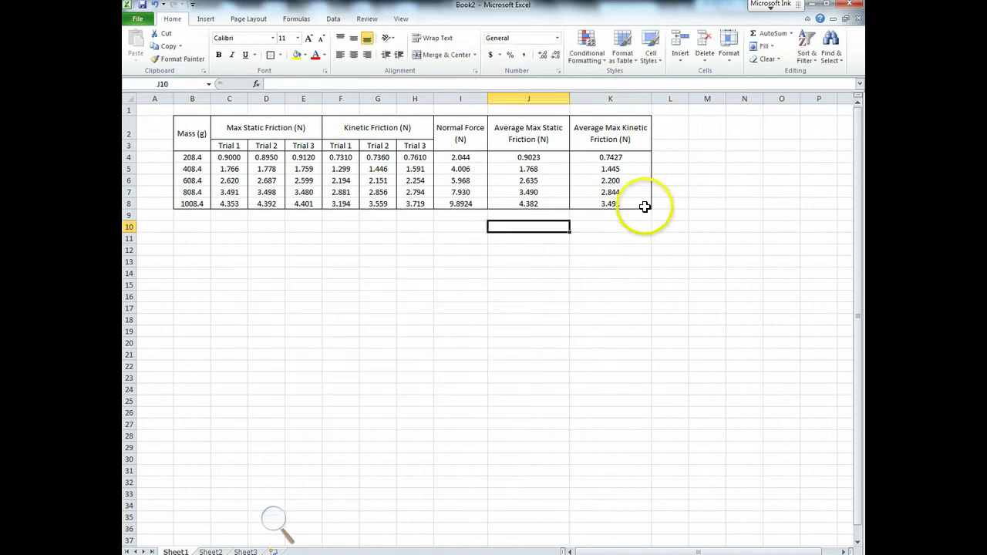
left_click_drag(639, 204, 175, 135)
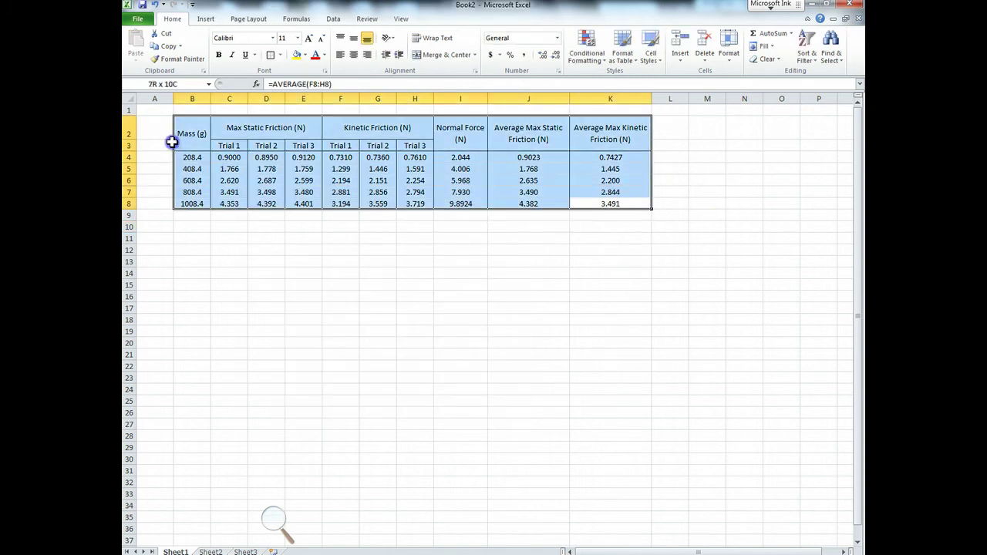
Insert a markers-only scatter chart of the table, place it below the data, and delete its legend.
left_click(206, 20)
left_click(416, 44)
left_click(410, 97)
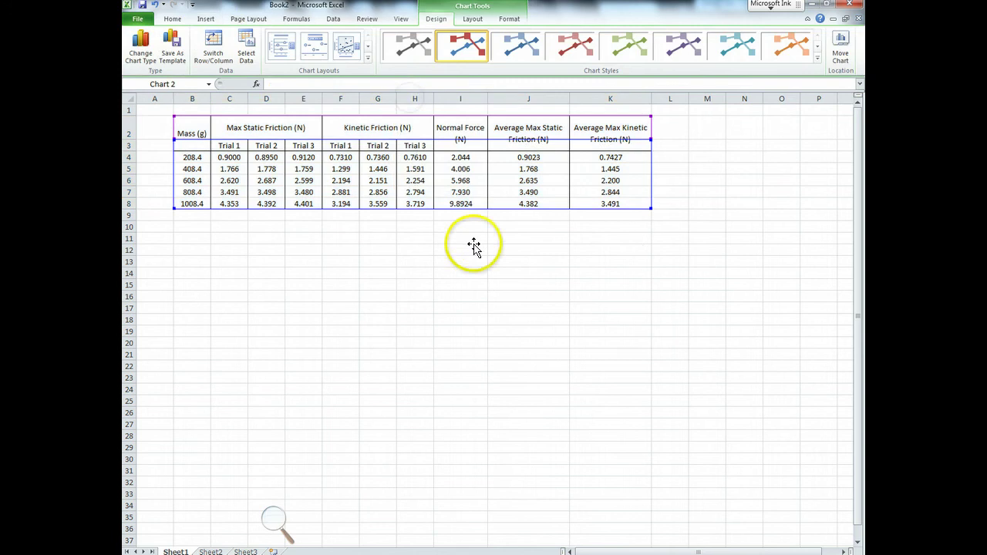
left_click_drag(610, 269, 505, 291)
left_click(490, 366)
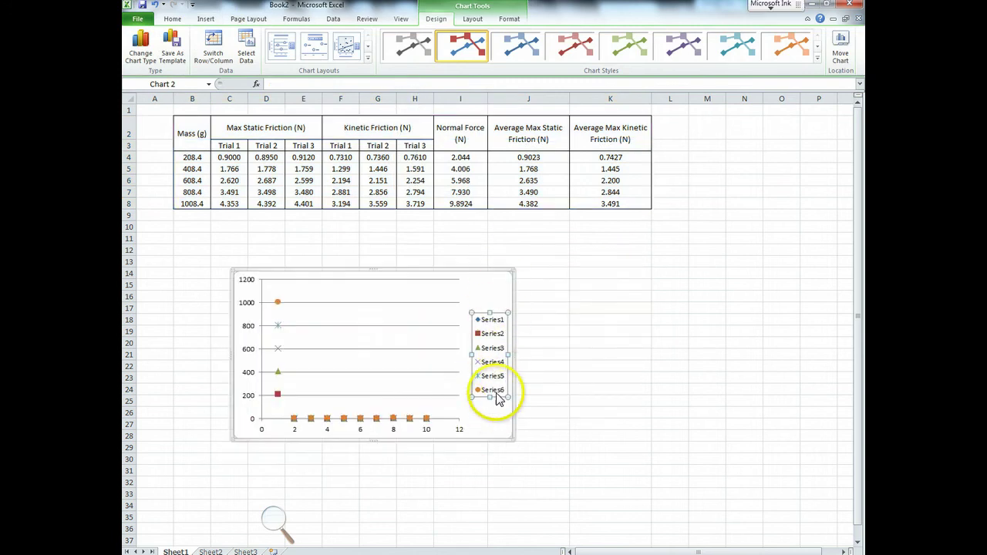
key("Delete")
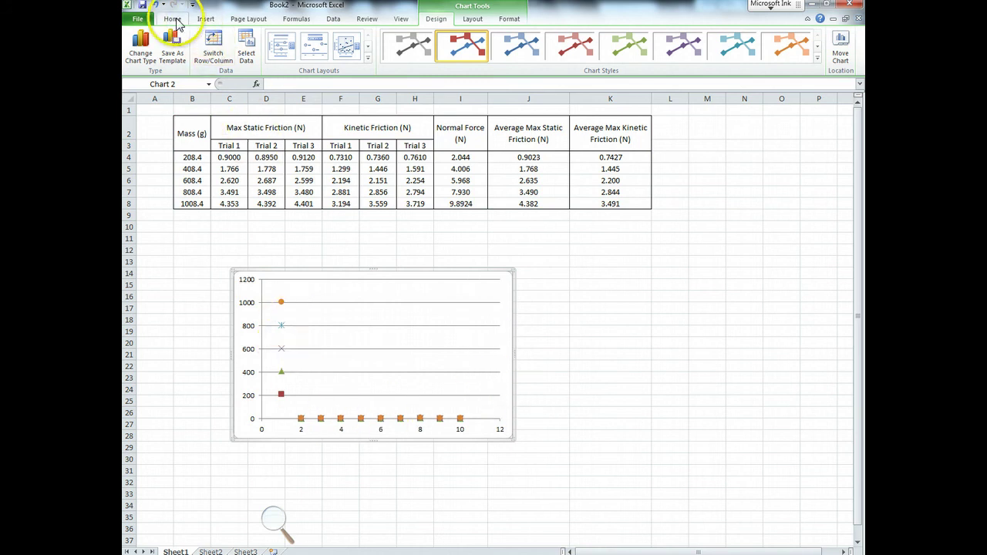
Reselect the scatter chart, show the Chart Design options, and dismiss the e-mail notification.
left_click(203, 20)
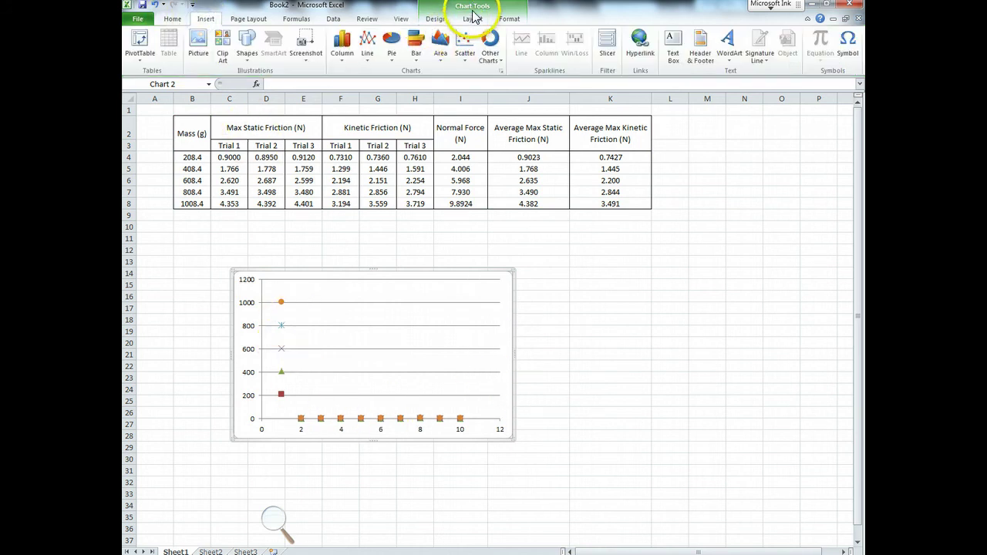
left_click(586, 271)
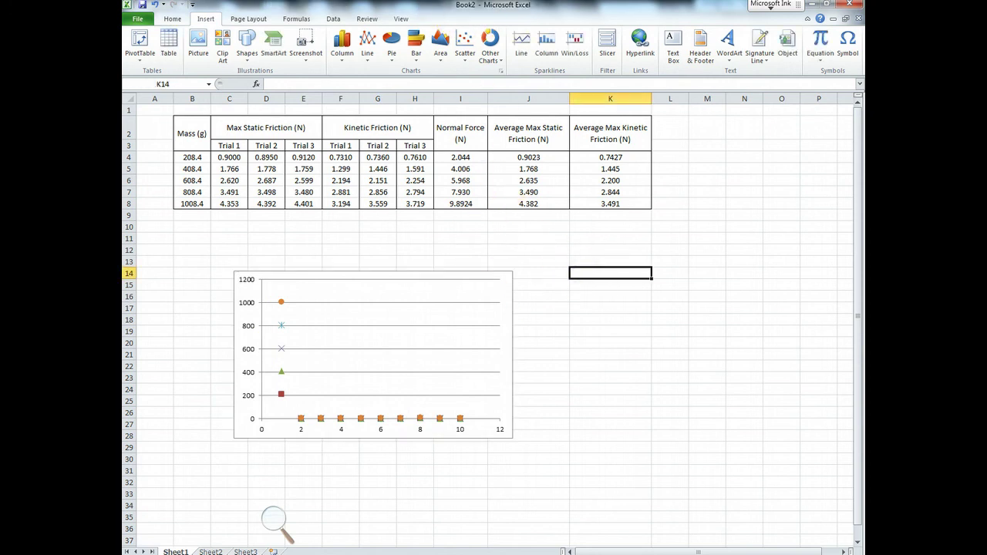
left_click(505, 290)
left_click(437, 21)
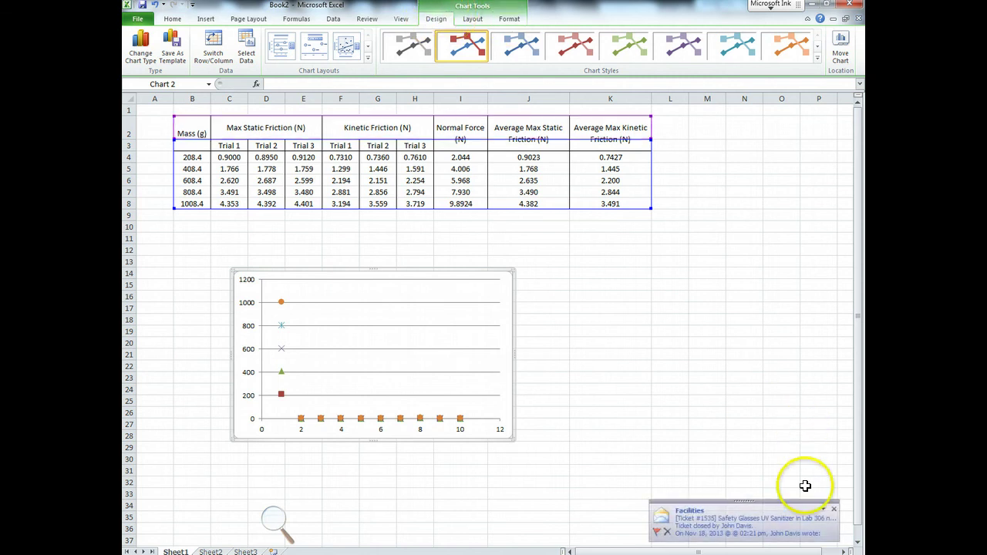
left_click(835, 509)
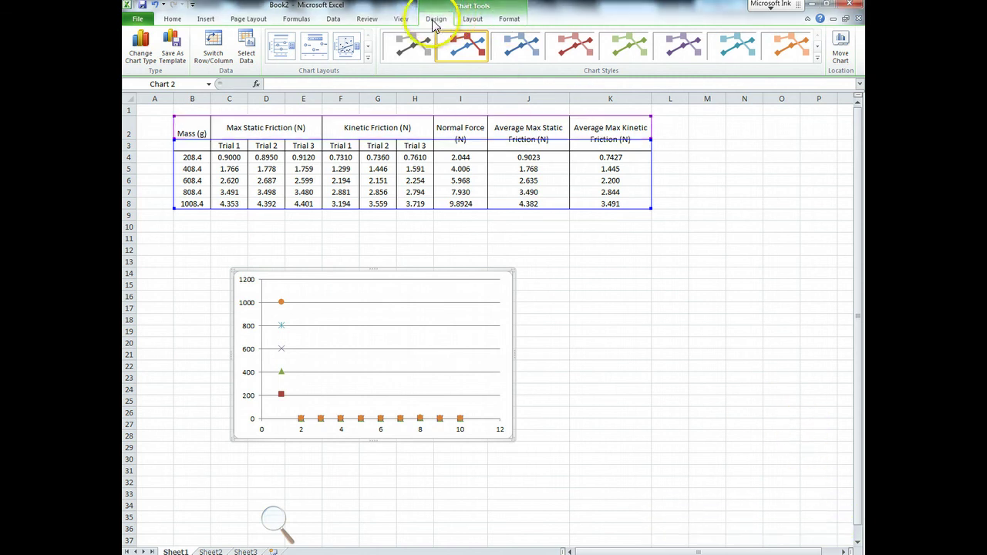
Remove all six existing series (Series1–Series6) from the scatter chart's data source.
left_click(247, 47)
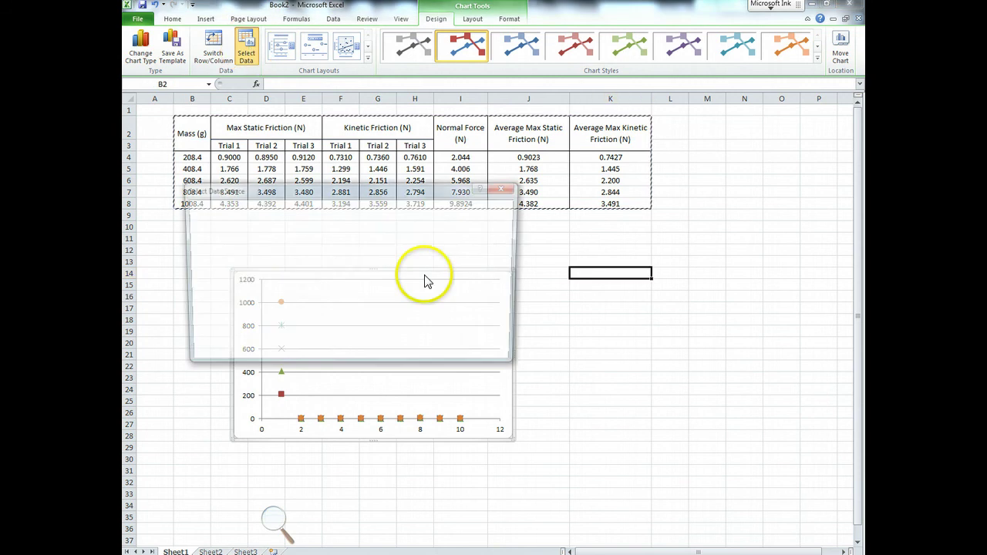
left_click_drag(398, 189, 636, 321)
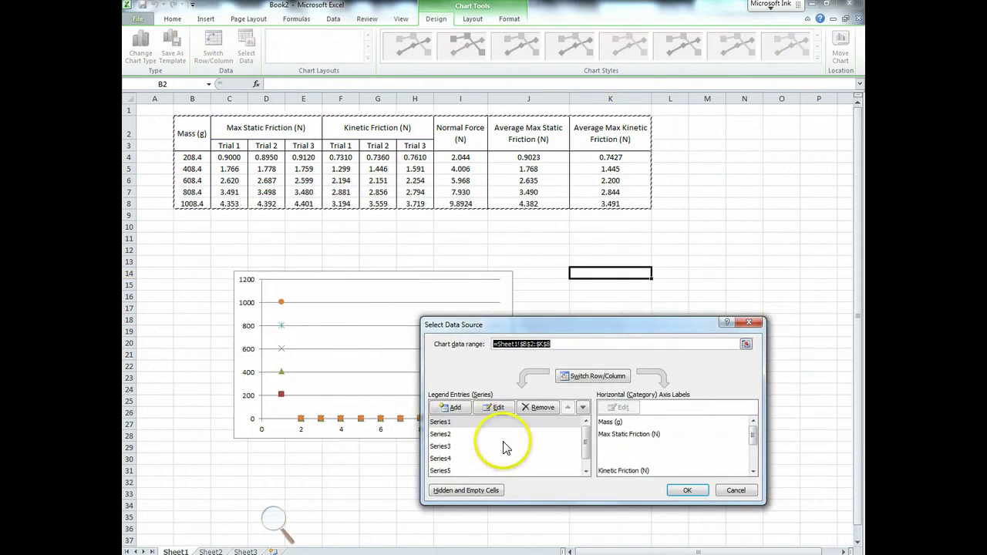
left_click(478, 424)
left_click(556, 407)
left_click(542, 408)
left_click(536, 408)
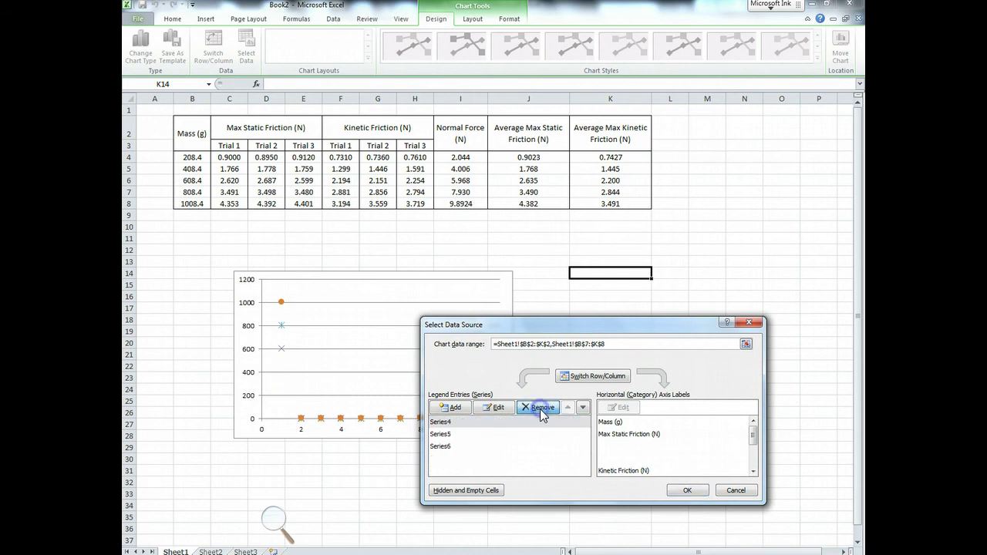
left_click(538, 409)
left_click(536, 409)
left_click(536, 409)
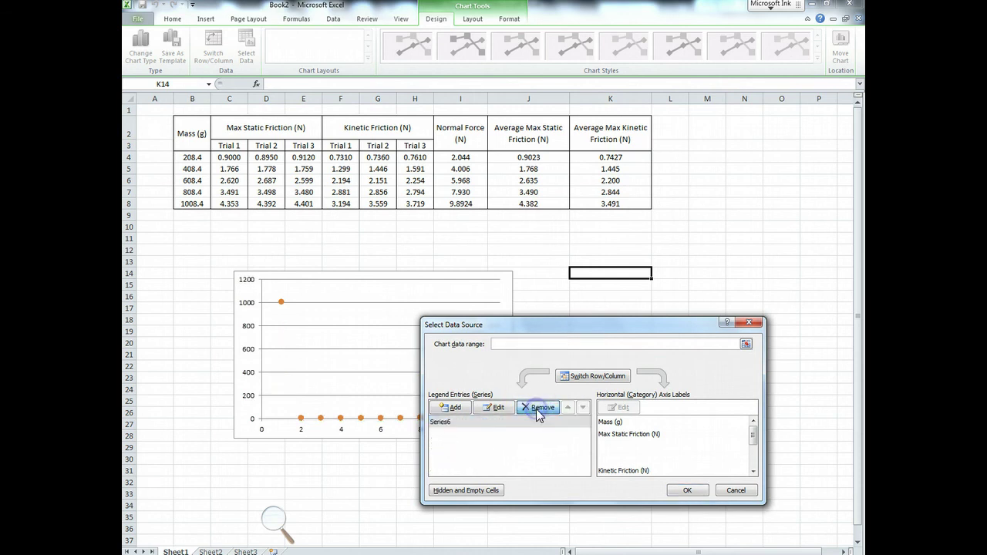
Add one series with Normal Force I4:I8 as X values and J4:J8 as Y values.
left_click(451, 407)
left_click_drag(366, 227, 404, 263)
left_click(289, 337)
left_click(355, 288)
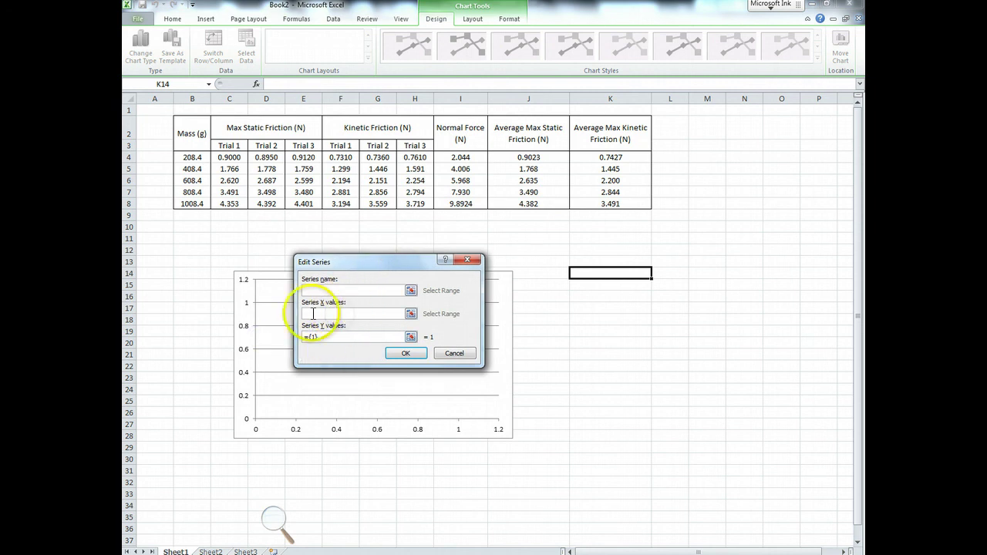
left_click_drag(386, 263, 478, 260)
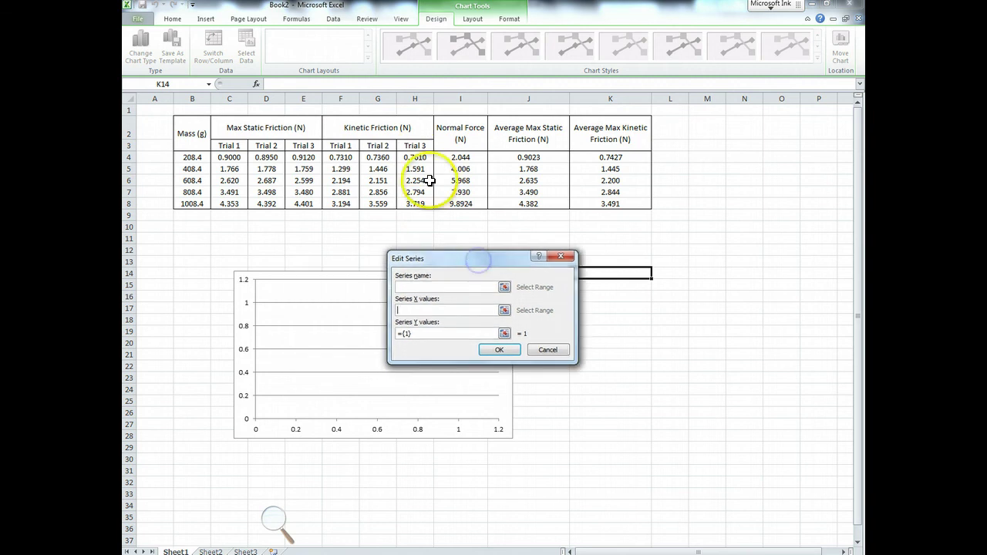
left_click_drag(467, 159, 467, 203)
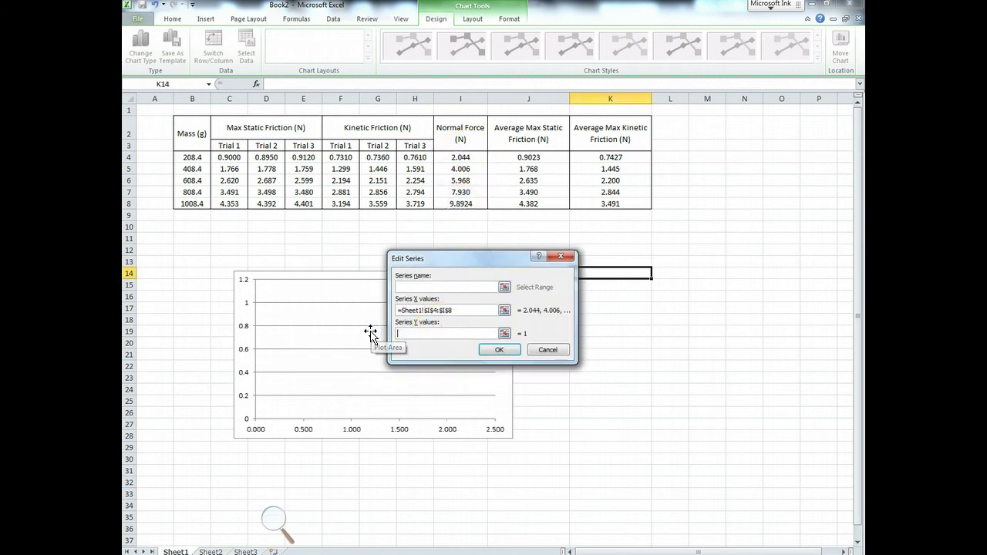
left_click_drag(528, 158, 532, 199)
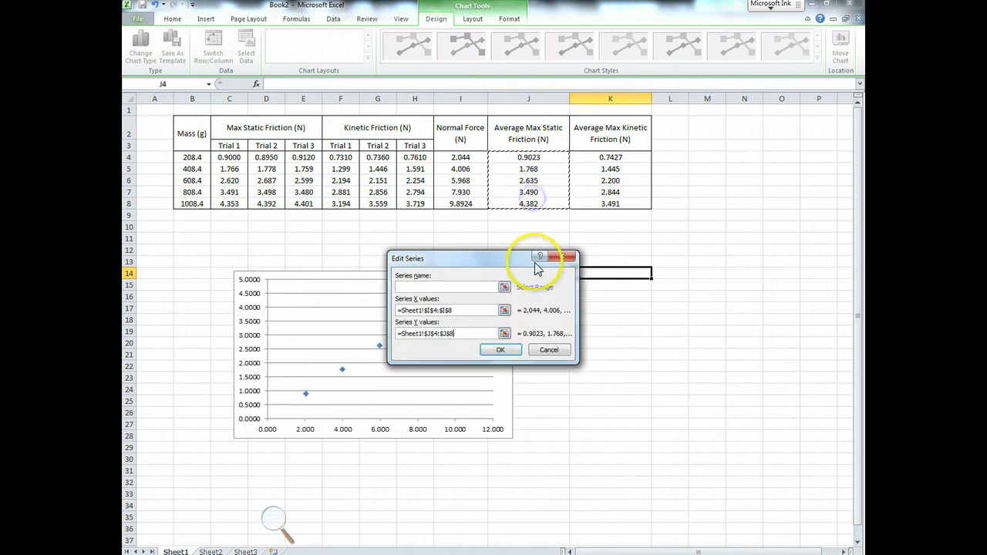
left_click(501, 352)
left_click(689, 489)
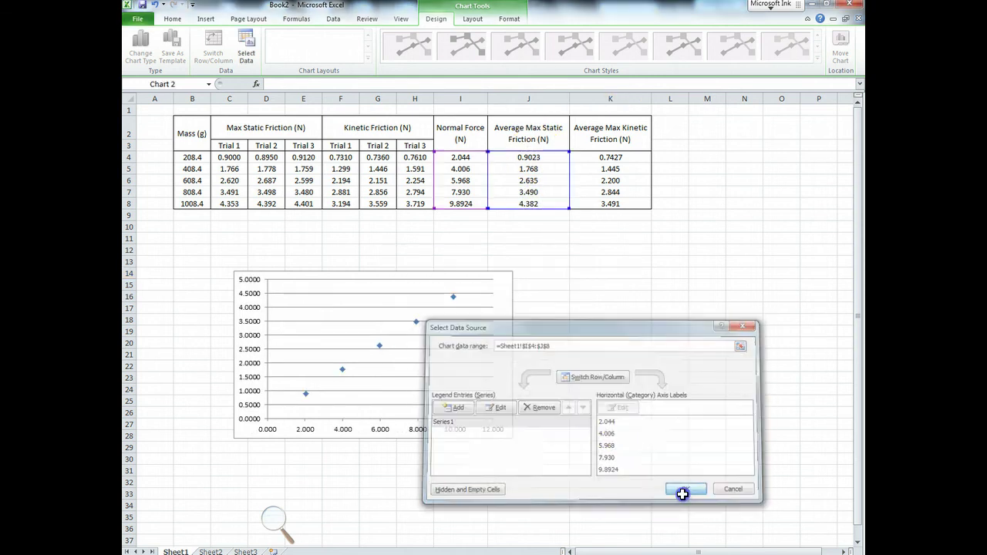
left_click(529, 424)
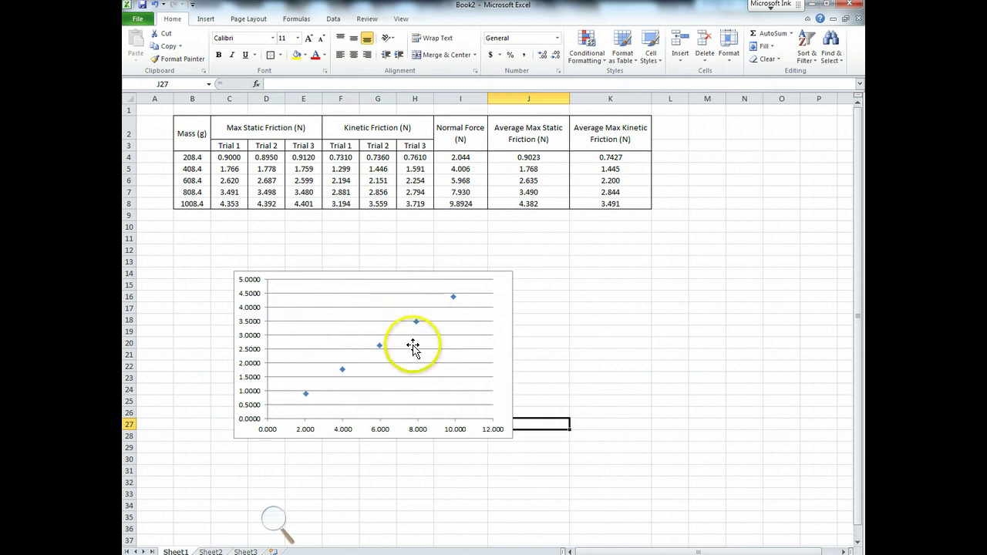
Add a chart title above the chart, a horizontal title below the axis, and a rotated vertical axis title.
left_click(501, 306)
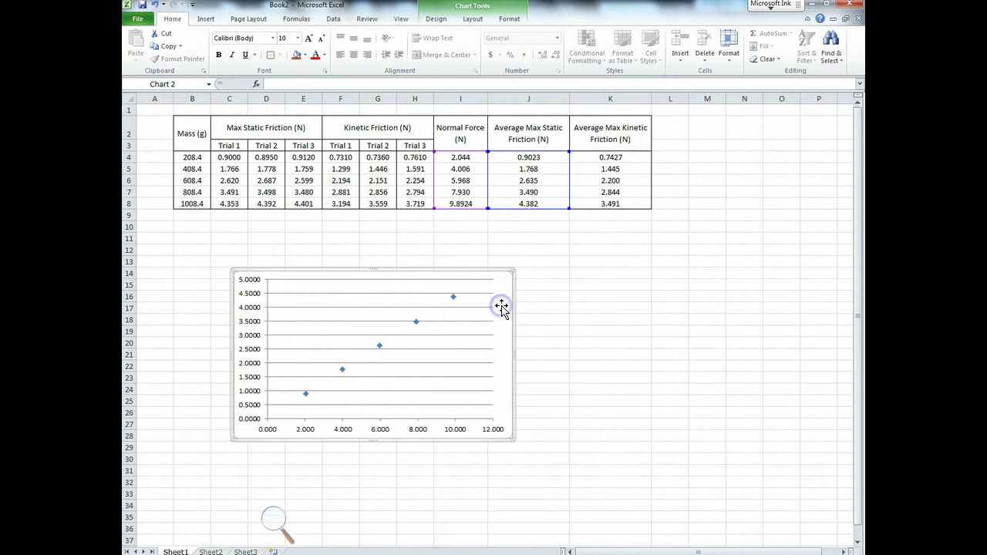
left_click(472, 18)
left_click(303, 47)
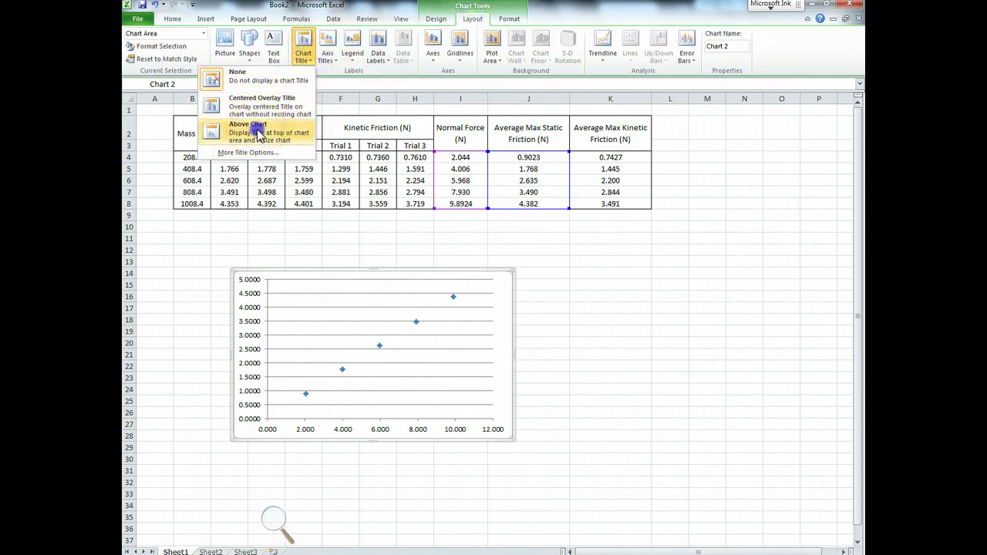
left_click(257, 129)
left_click(305, 55)
left_click(329, 53)
mouse_move(324, 72)
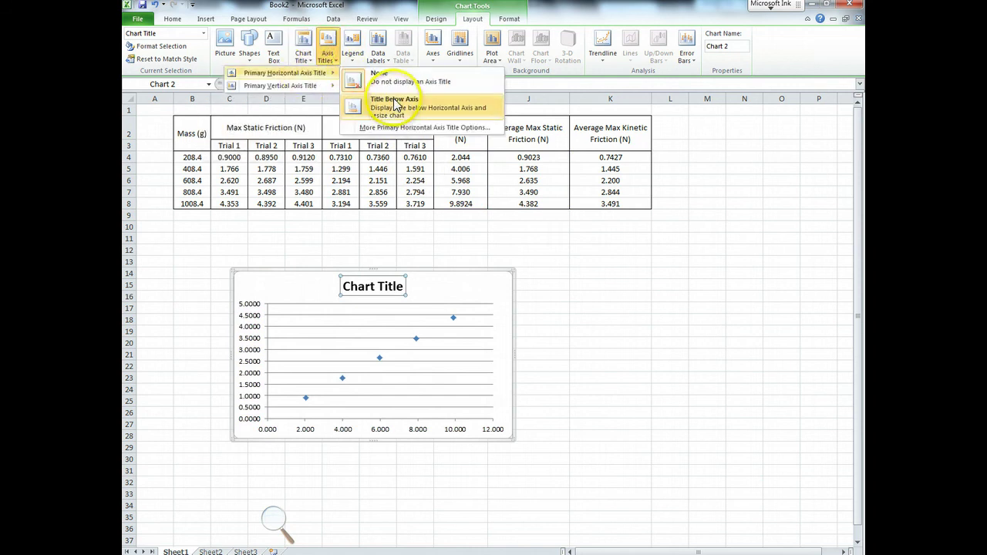
left_click(396, 106)
left_click(328, 54)
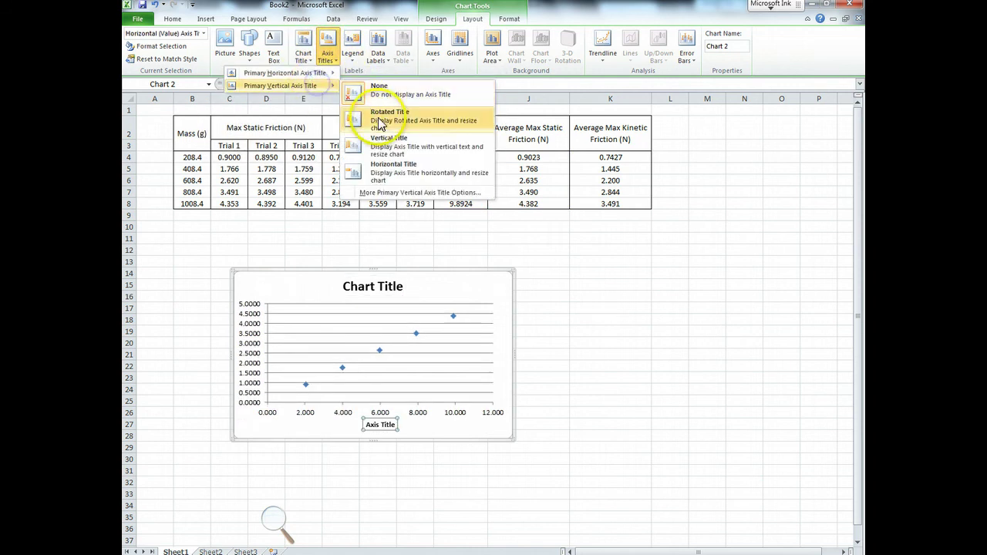
left_click(381, 126)
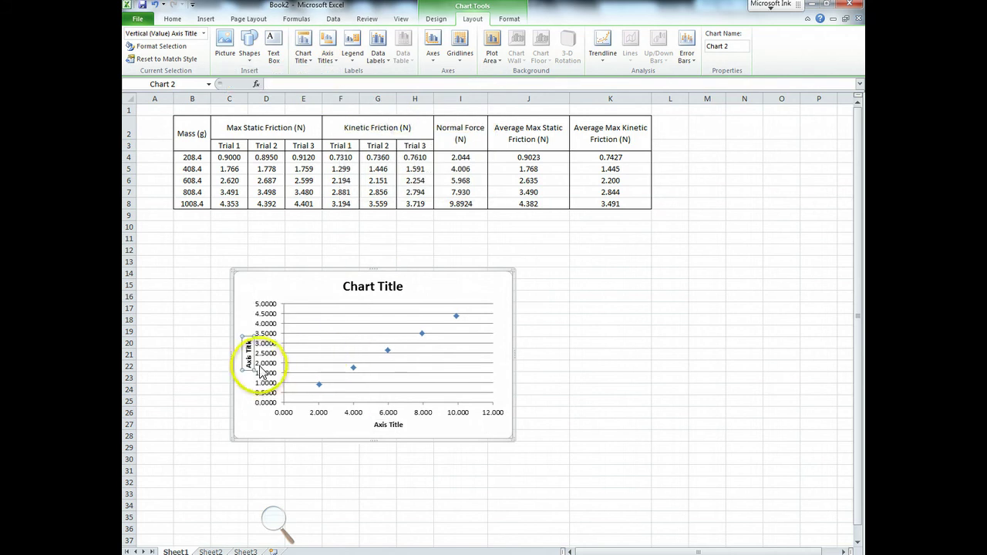
Select the horizontal axis title's placeholder text to replace it with Normal Force.
left_click(385, 425)
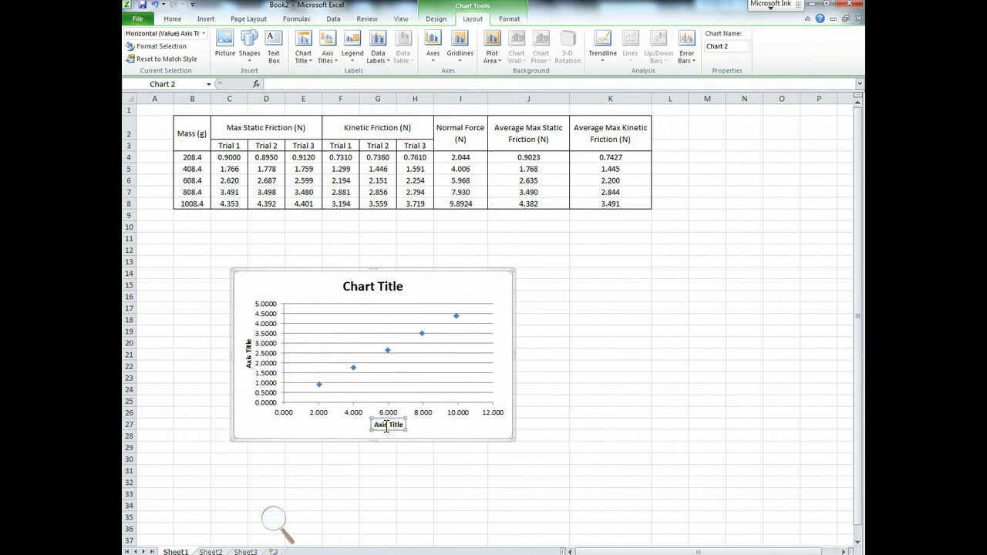
double_click(386, 426)
left_click(598, 429)
left_click(377, 429)
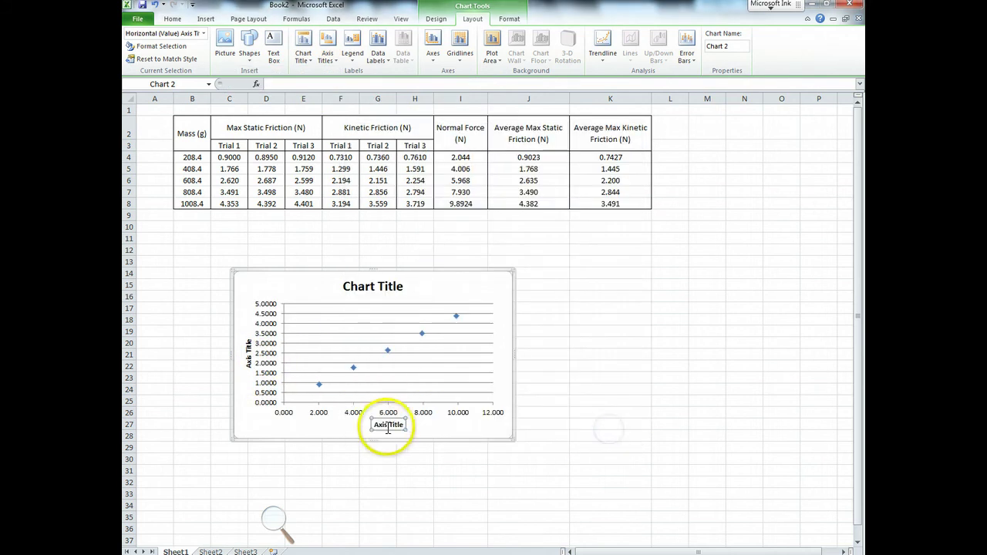
left_click_drag(380, 424, 415, 428)
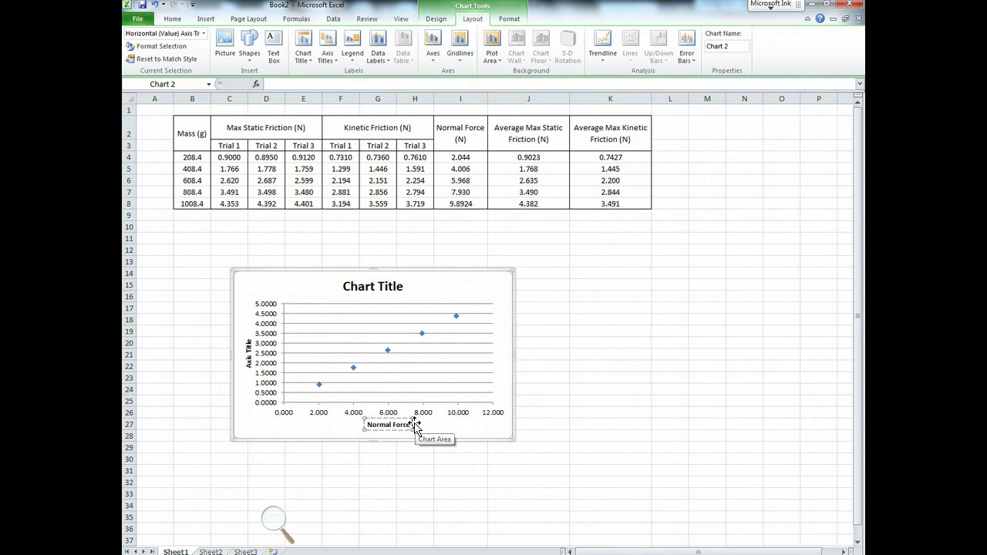
Finish the horizontal axis title as 'Normal Force (N)', cancelling the Save As dialog.
mouse_move(353, 367)
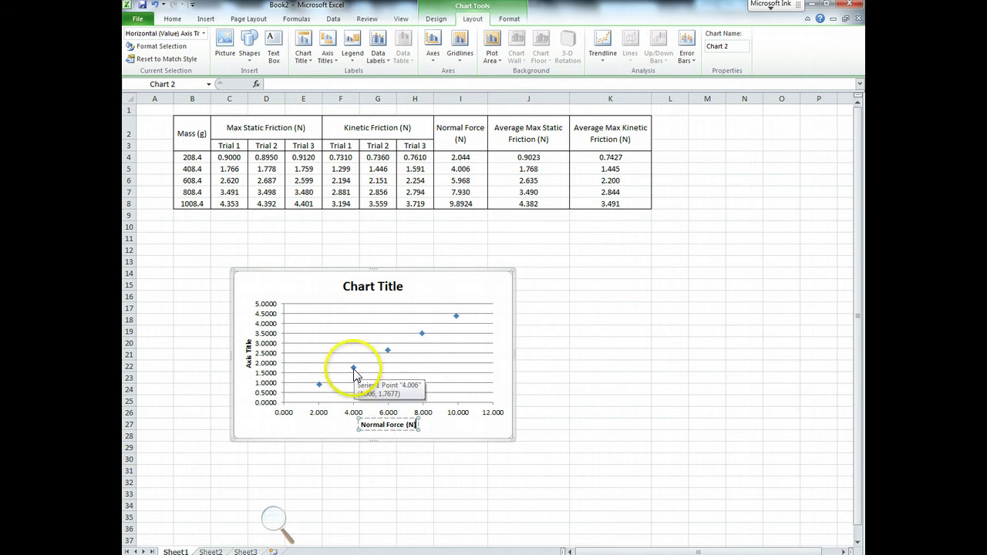
key("ctrl+s")
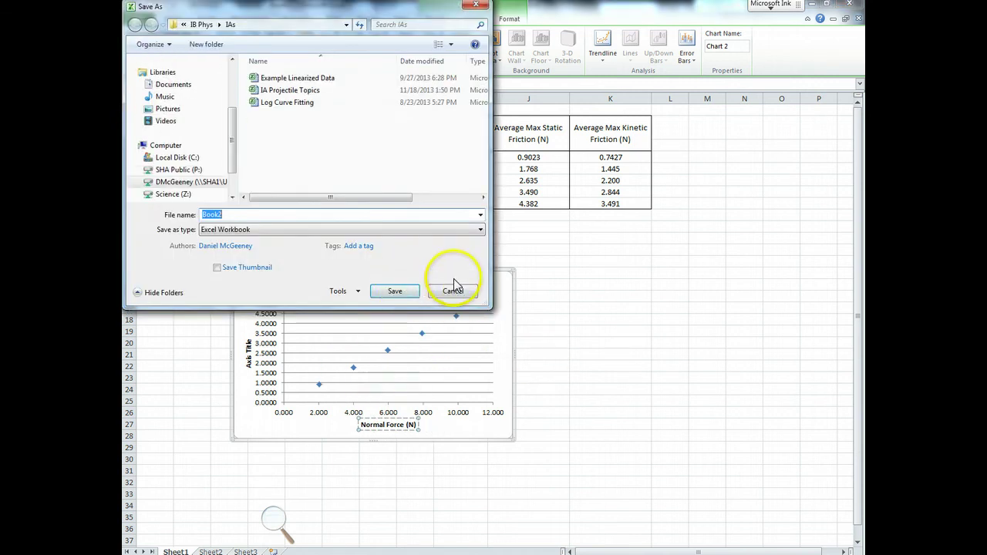
left_click(454, 289)
left_click(391, 423)
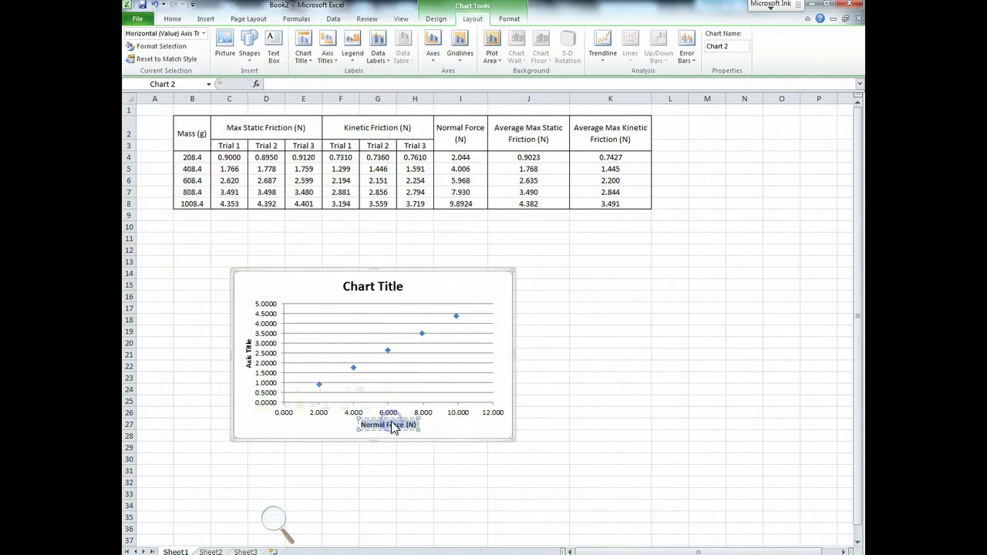
Paste into the vertical axis title and edit it to 'Avg Max Static Friction Force (N)'.
left_click(249, 363)
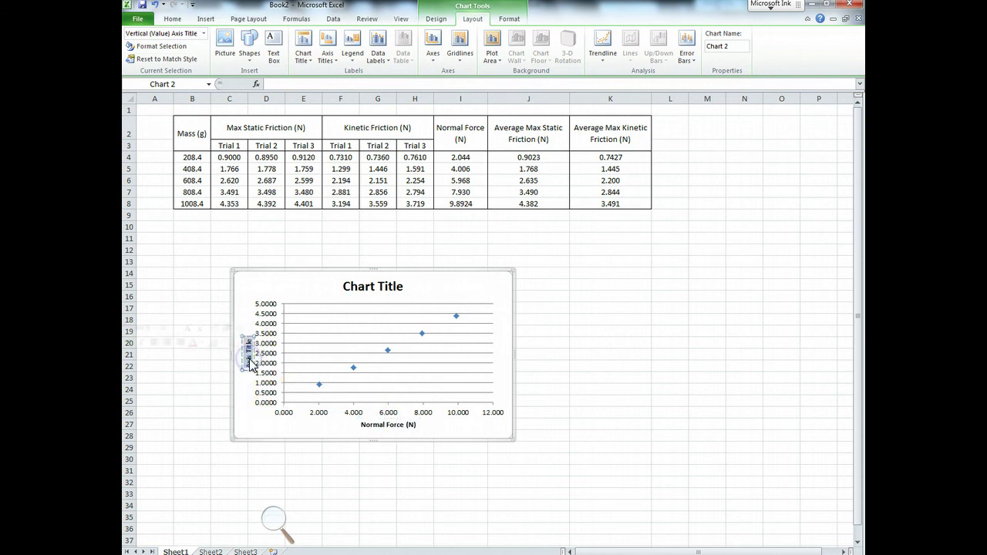
type("Normal Force (N)")
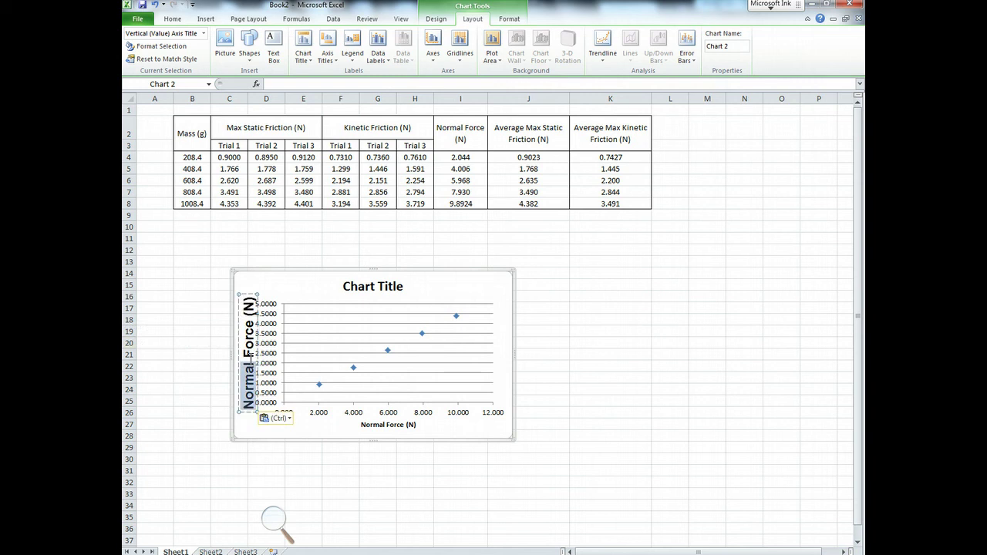
type("Avg Max Stativ")
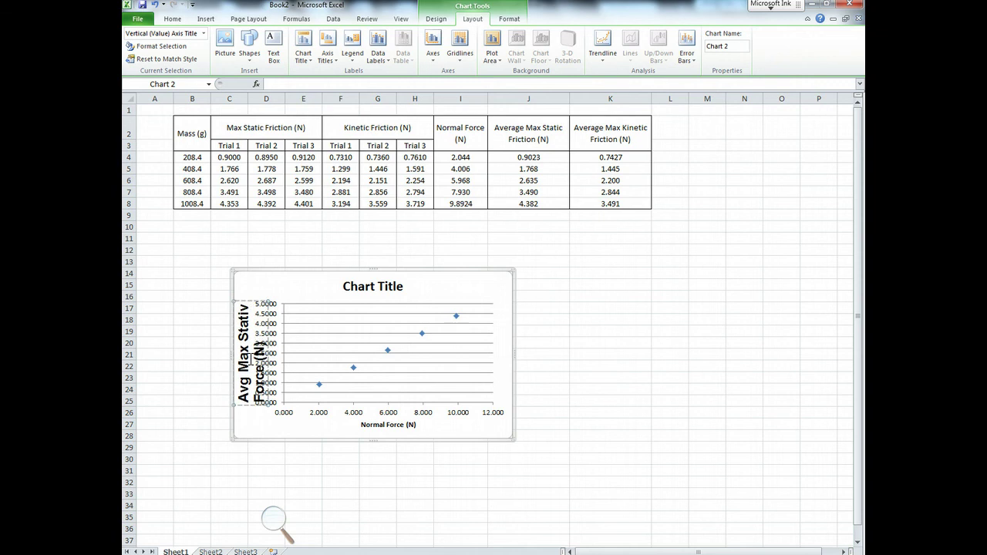
key("BackSpace")
type("c Fric")
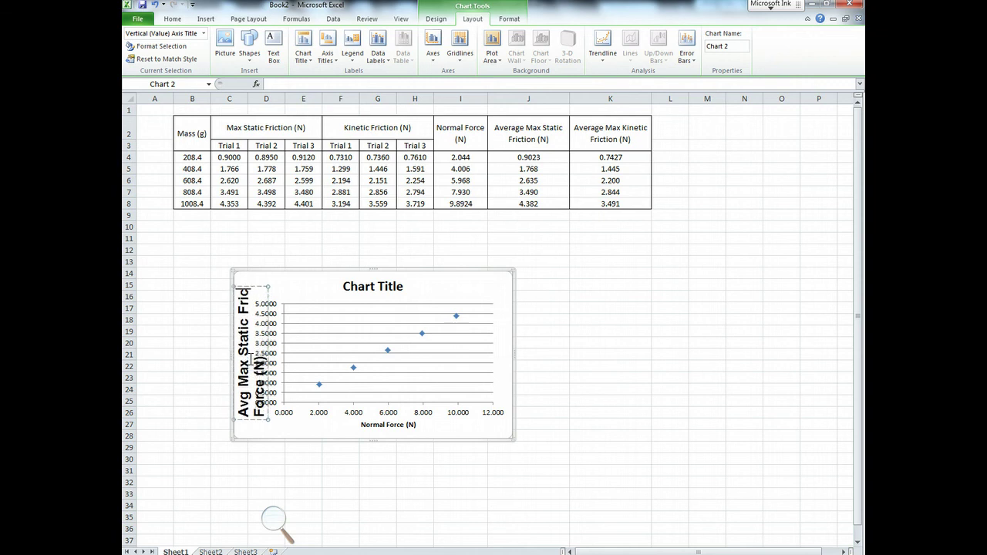
type("tion")
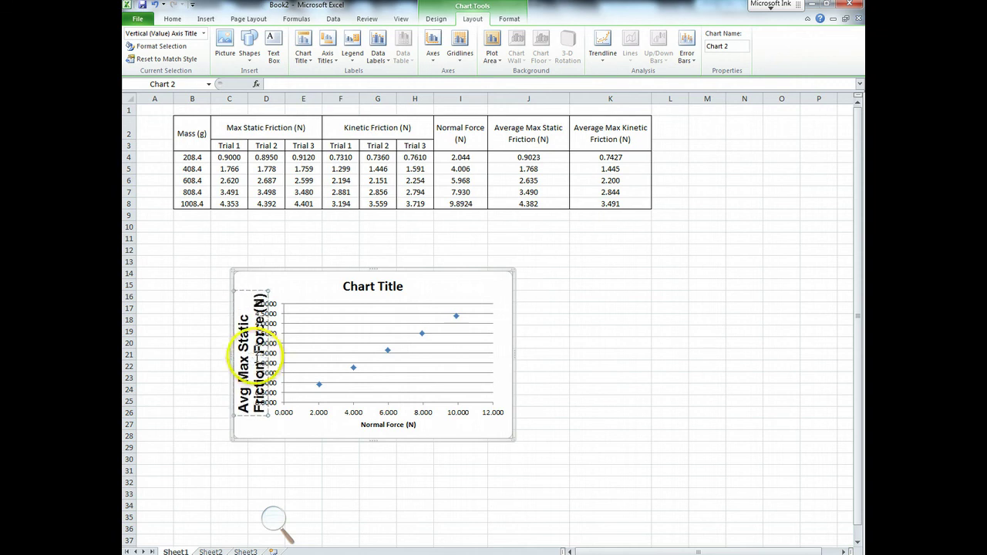
left_click(323, 488)
Set the vertical axis title to 12 point and move it up beside the axis.
left_click(254, 363)
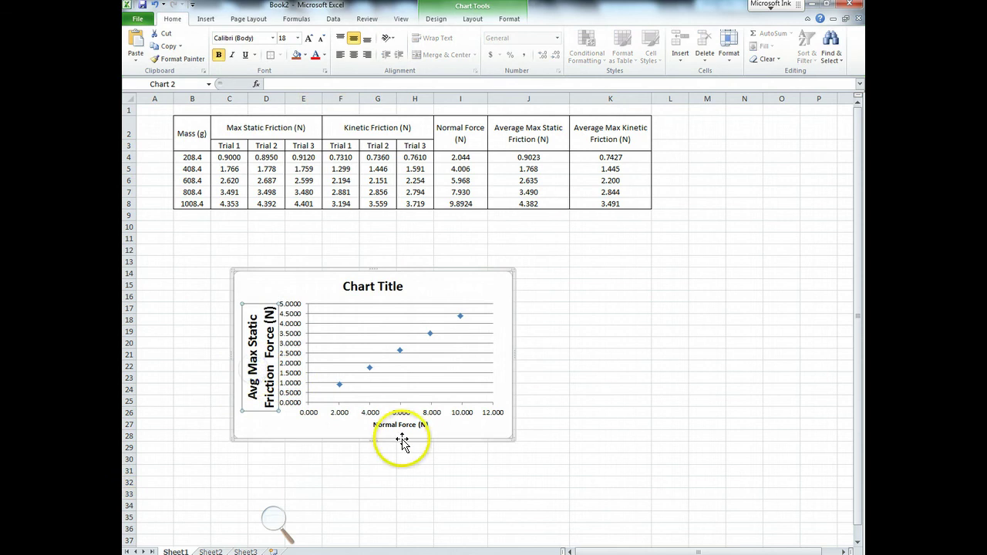
left_click(382, 468)
left_click(245, 347)
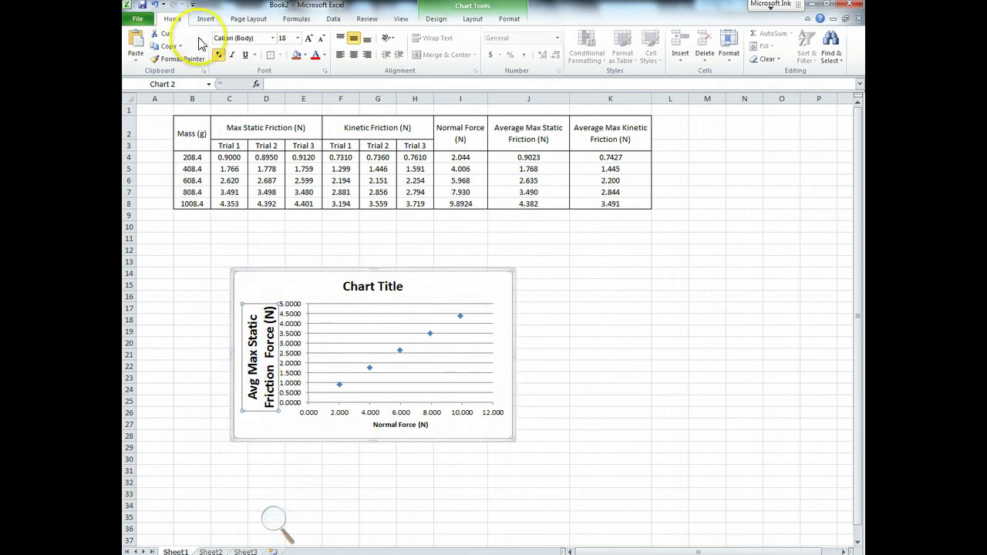
left_click(283, 38)
type("12")
key("Return")
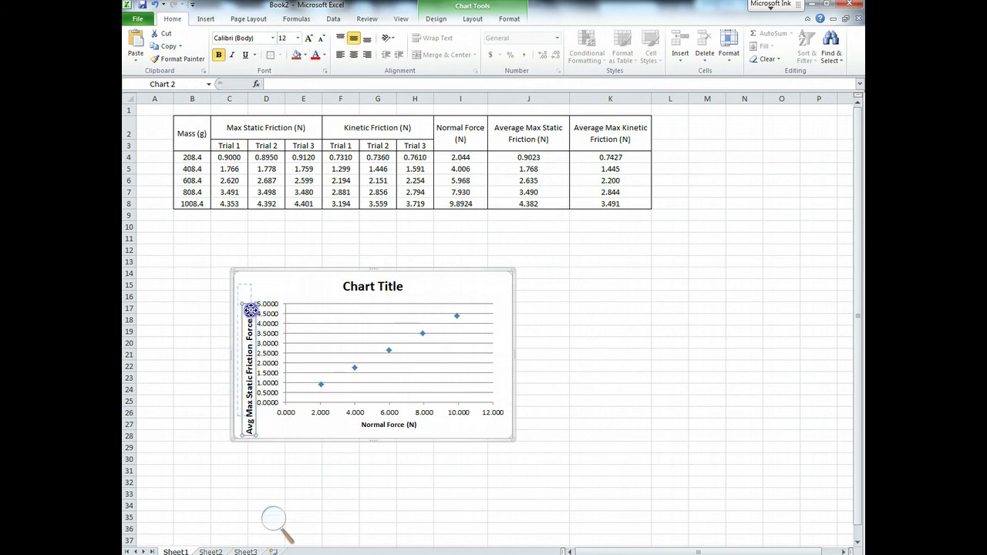
left_click_drag(250, 310, 246, 293)
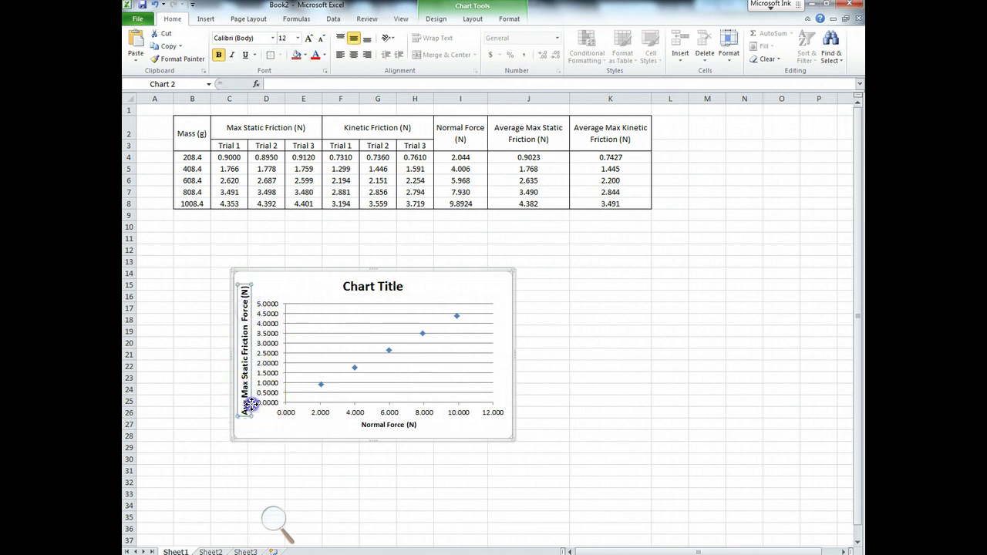
left_click(266, 470)
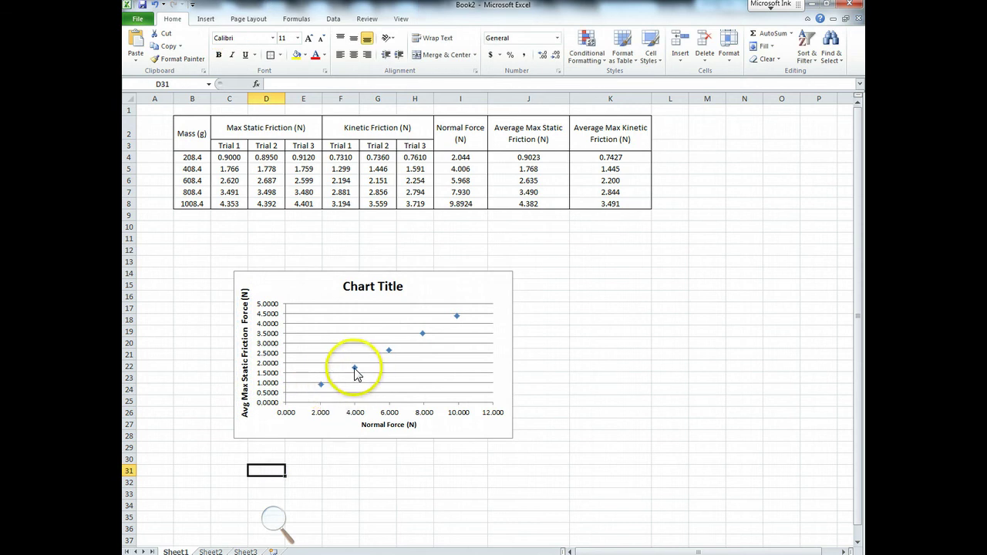
Retitle the chart 'Static Friction'.
left_click(356, 286)
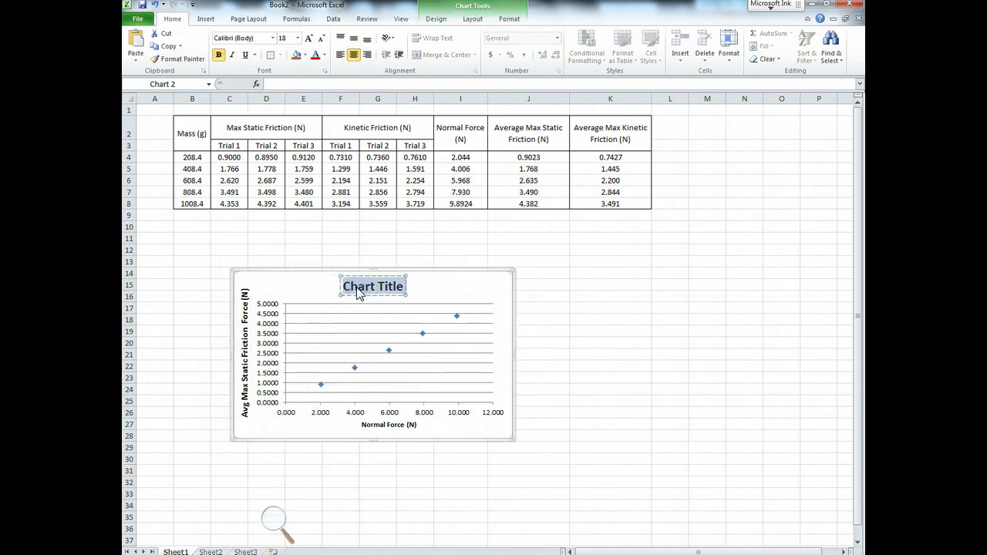
type("Static Friction")
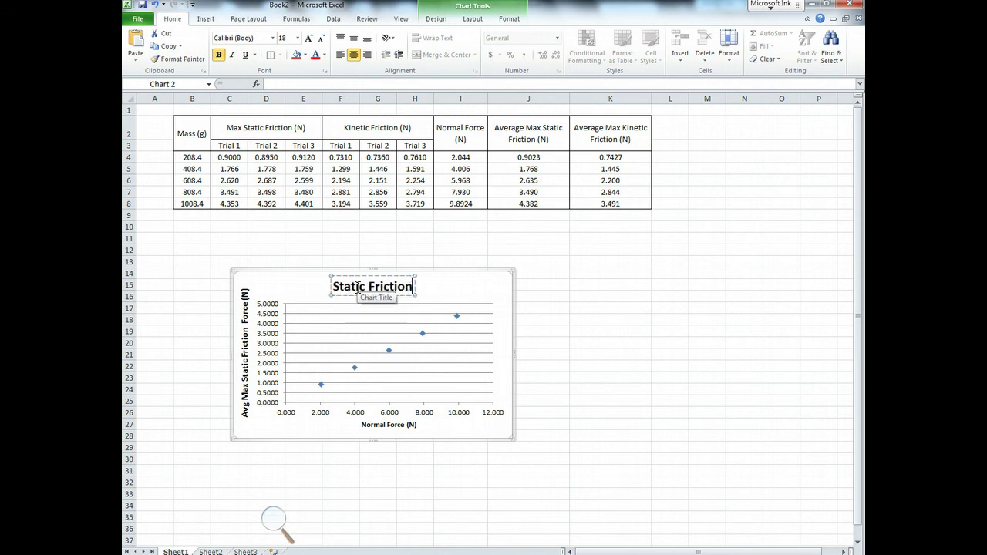
left_click(504, 292)
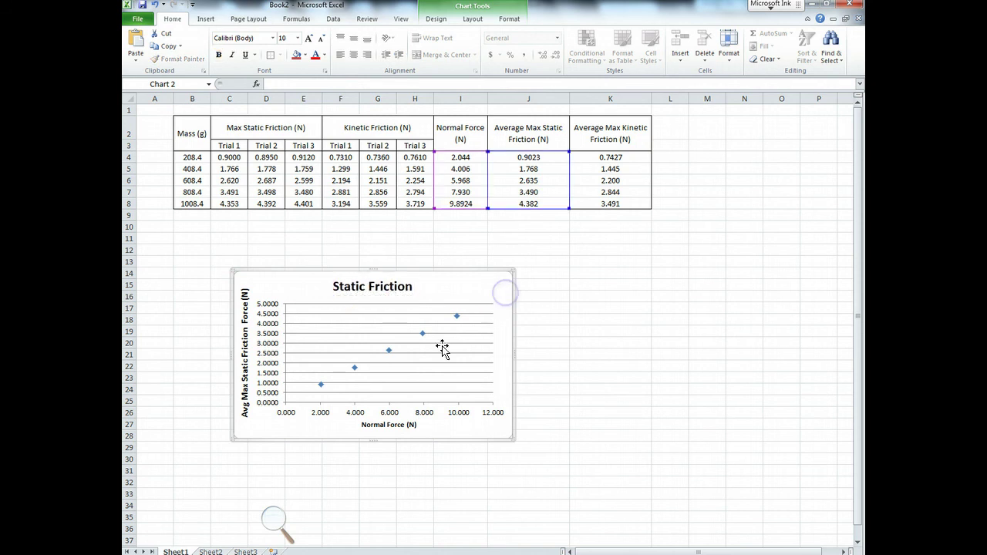
Add a linear trendline showing y = 0.4425x - 0.0055, nudging the equation label left and down.
left_click(389, 351)
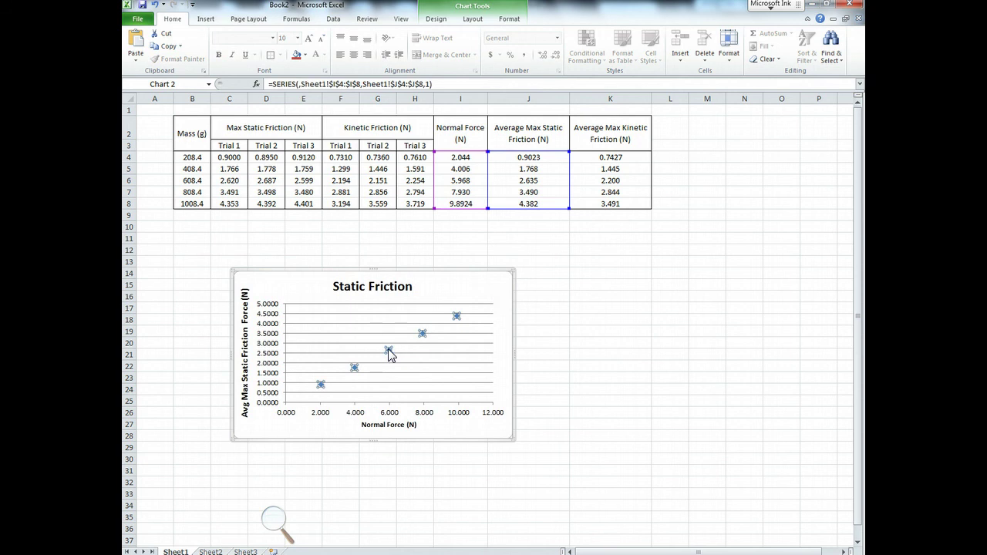
right_click(388, 351)
left_click(502, 352)
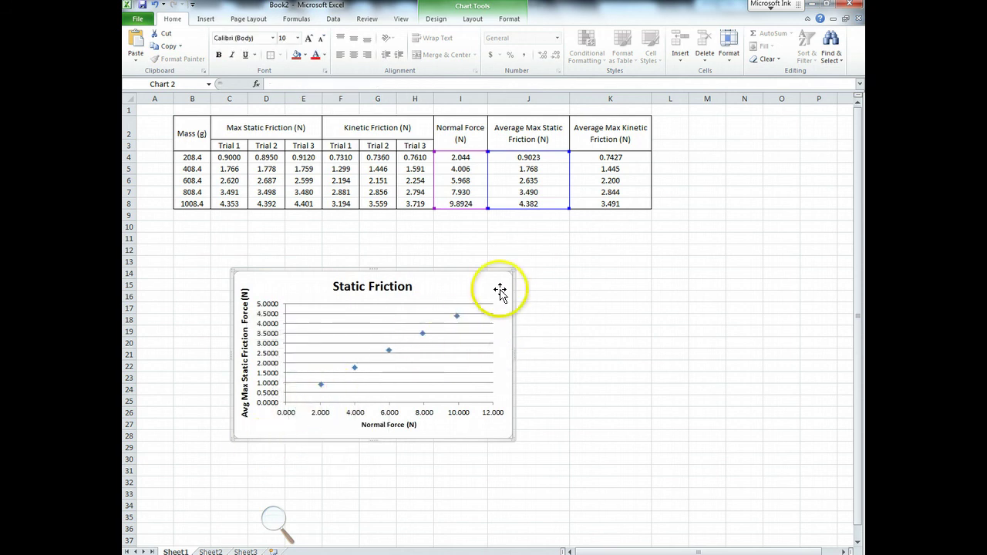
right_click(354, 369)
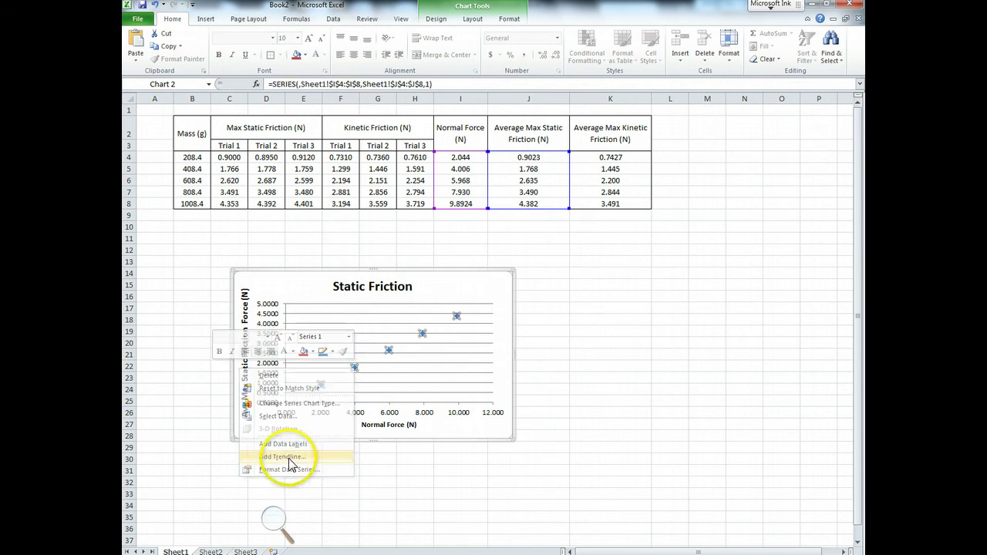
left_click(290, 458)
left_click(468, 199)
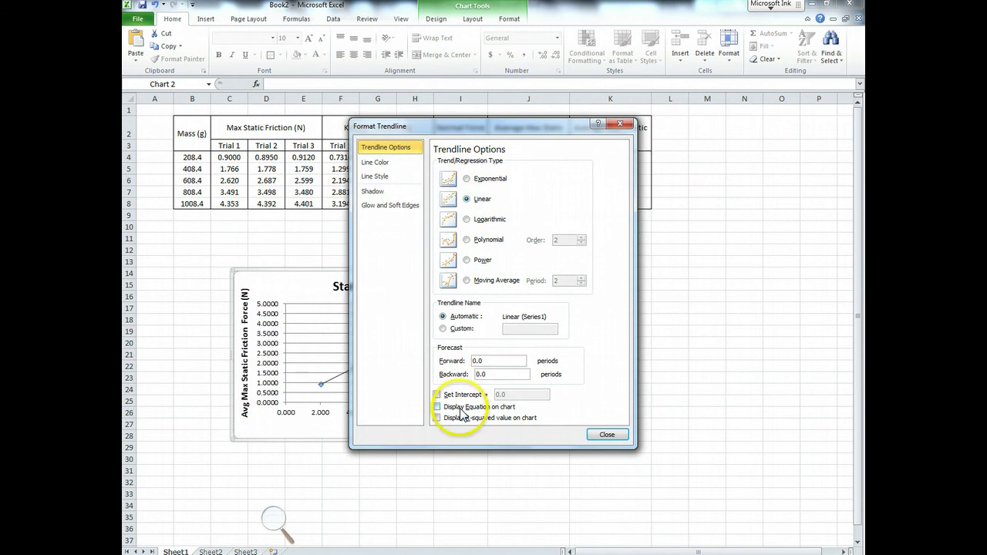
left_click(608, 435)
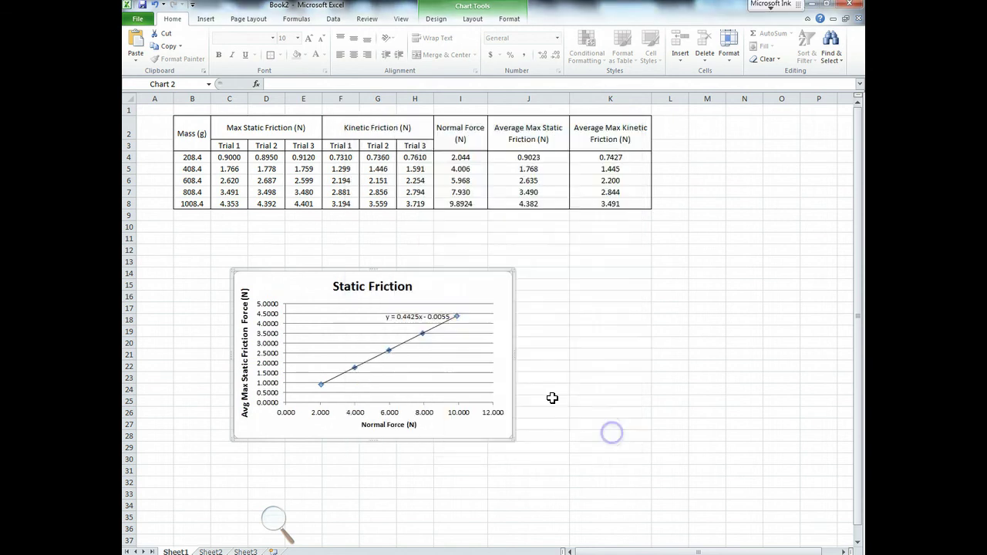
left_click_drag(414, 318, 407, 321)
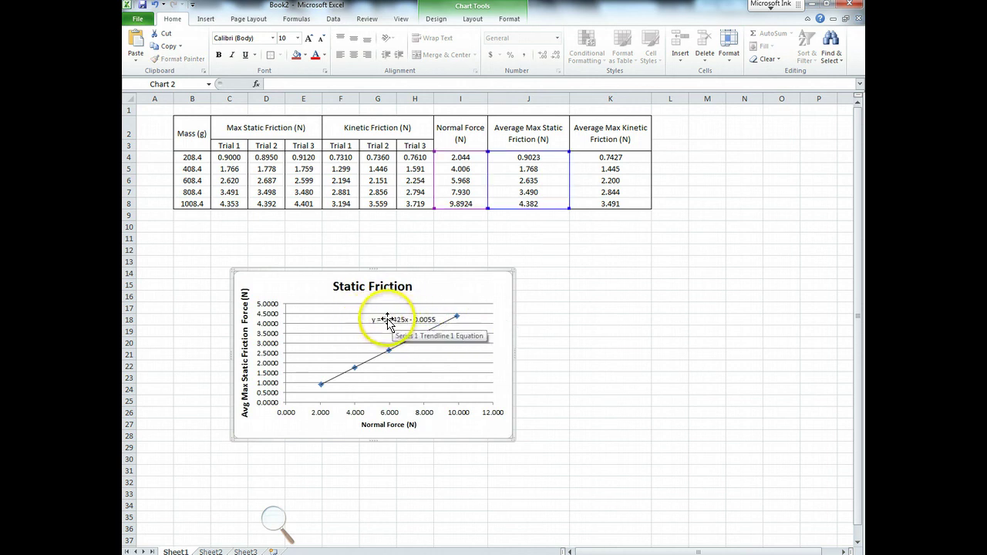
left_click(578, 272)
left_click(499, 286)
Move the Static Friction chart up-left, Ctrl-drag a copy to its right, and select the copy's title.
left_click_drag(498, 286, 455, 264)
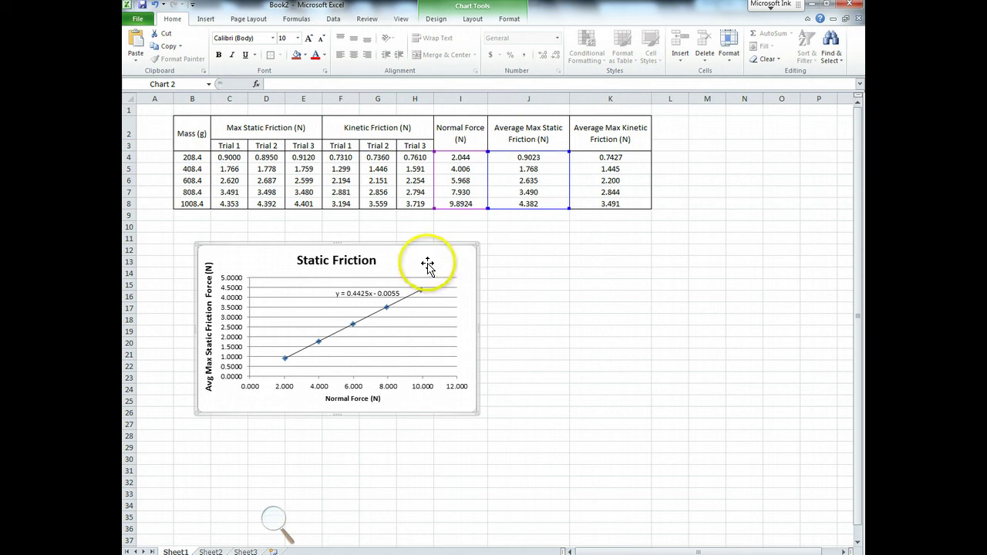
left_click_drag(428, 260, 714, 276)
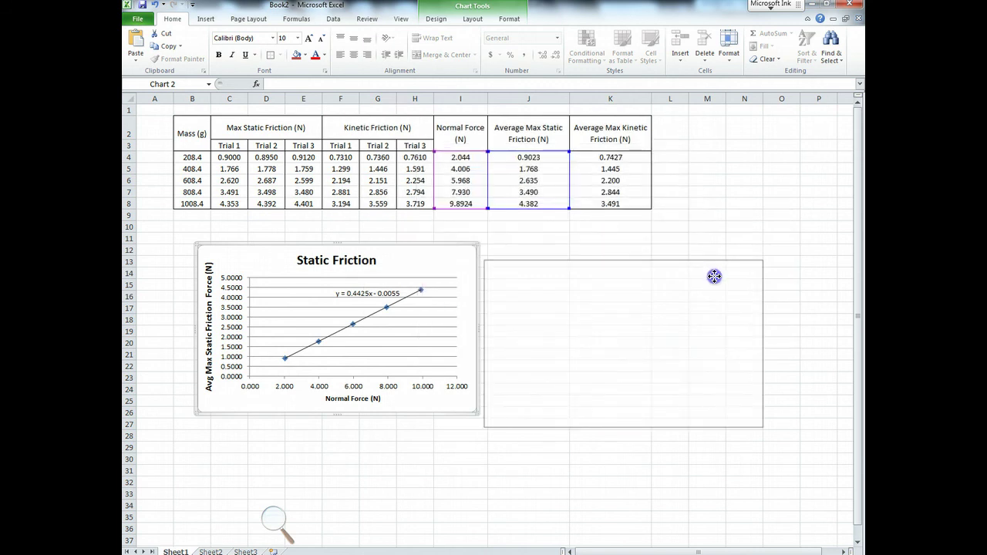
left_click_drag(714, 276, 744, 272)
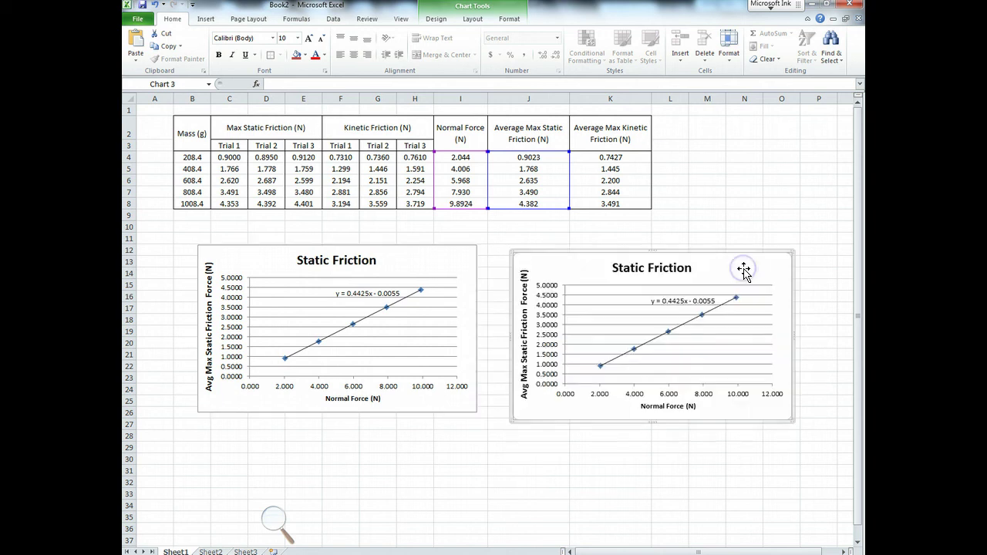
left_click(637, 268)
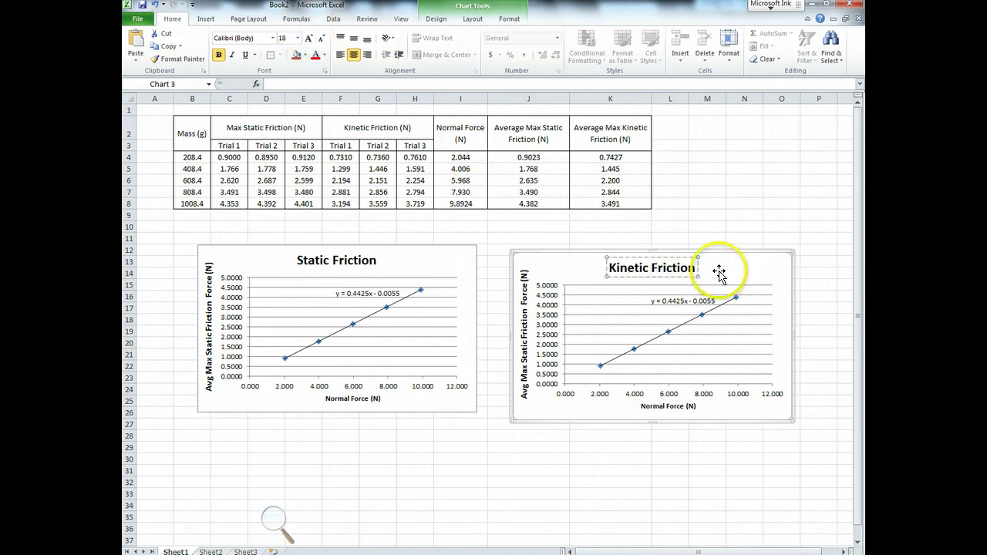
Change the copy's vertical axis title to 'Avg Kinetic Friction Force (N)'.
left_click(645, 262)
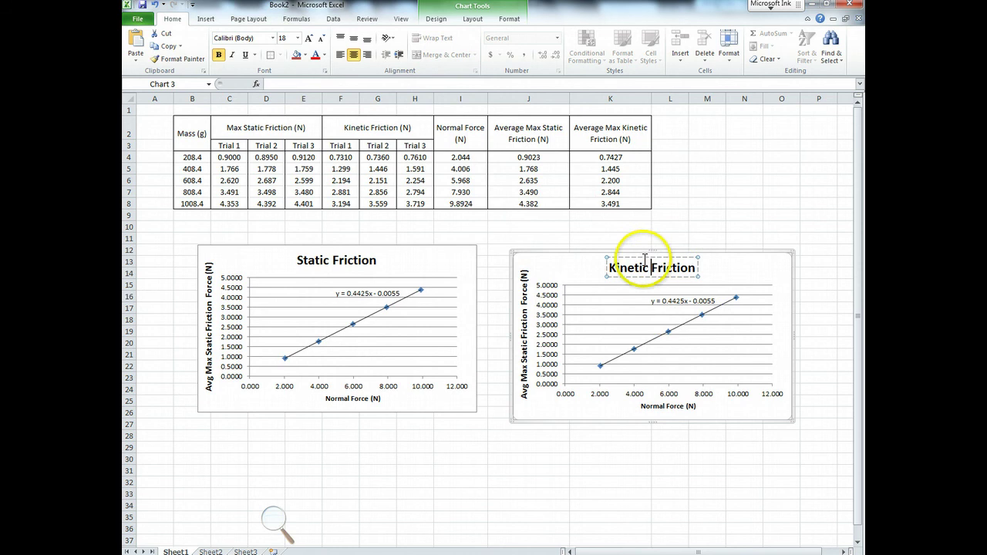
left_click(524, 379)
double_click(525, 379)
left_click(604, 427)
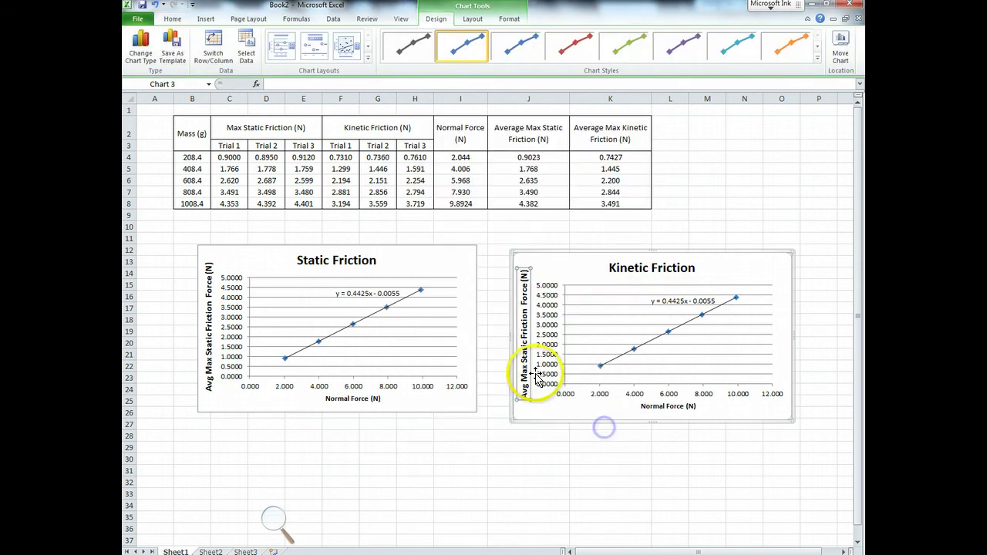
left_click_drag(524, 379, 539, 351)
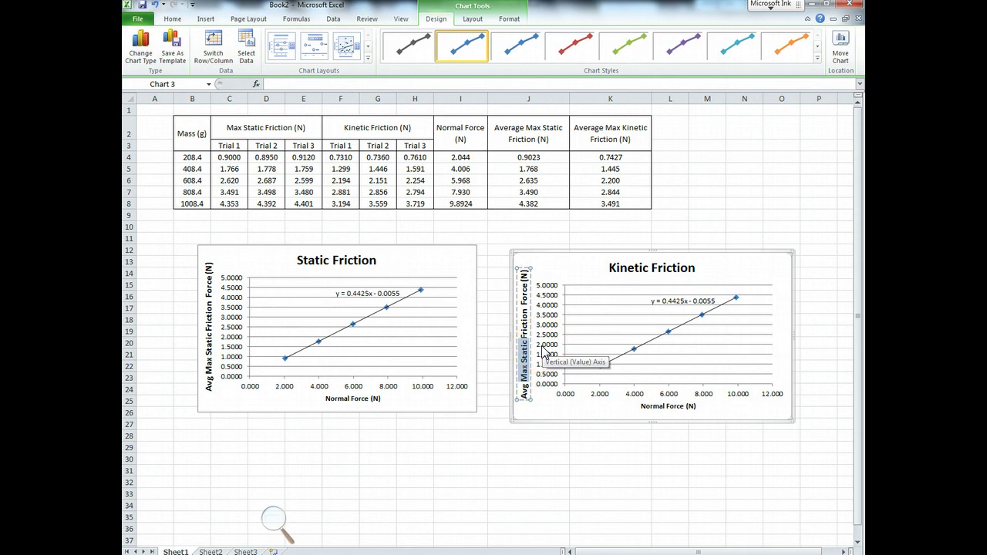
type("Kine")
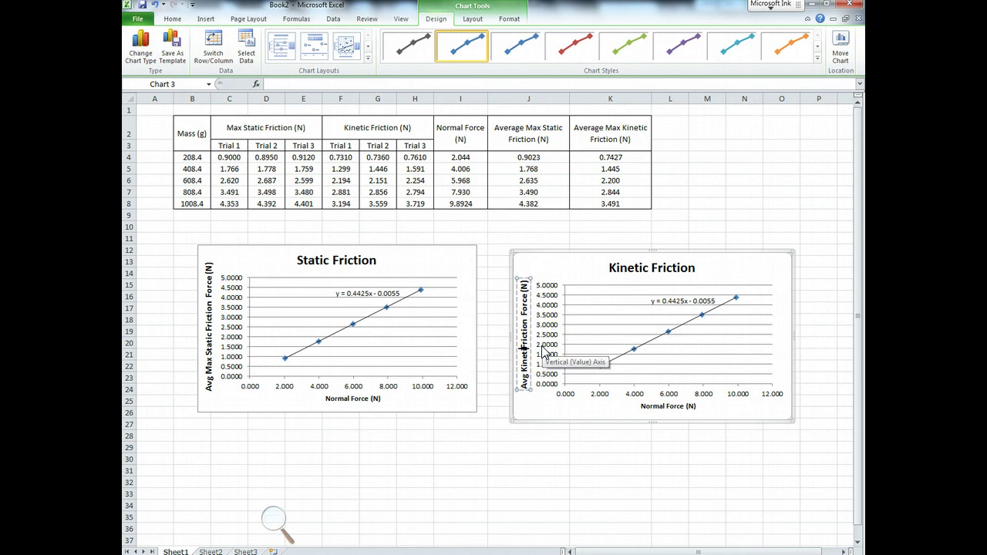
left_click(645, 438)
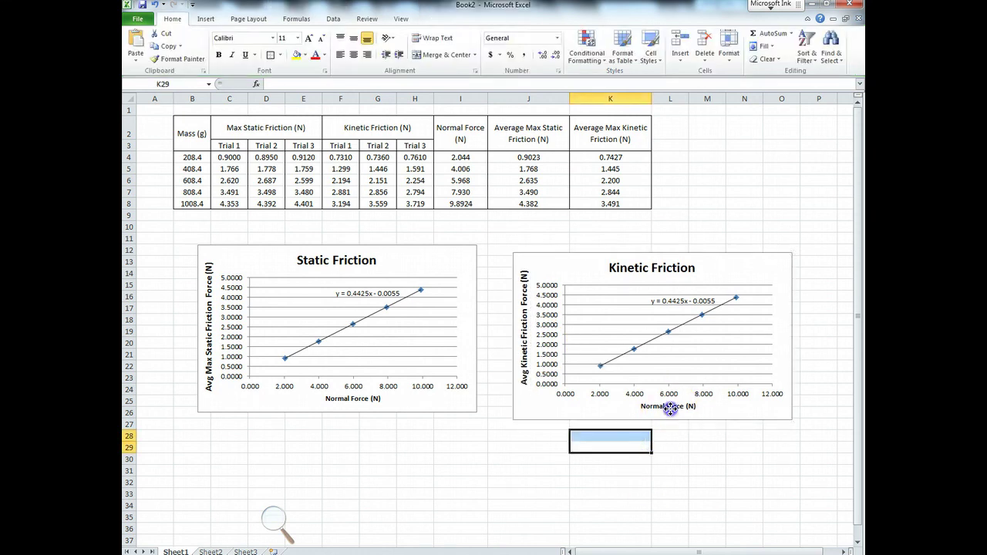
left_click(668, 406)
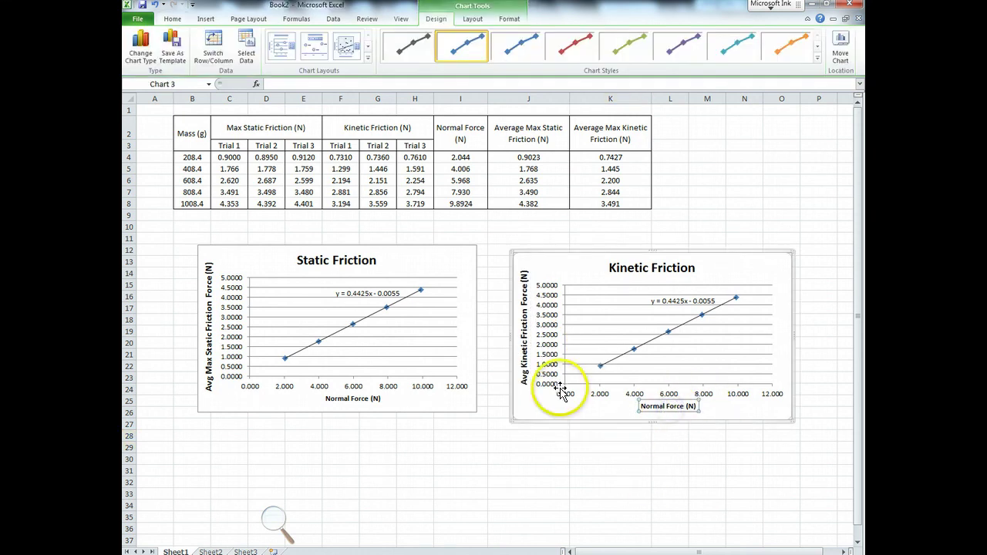
left_click(670, 334)
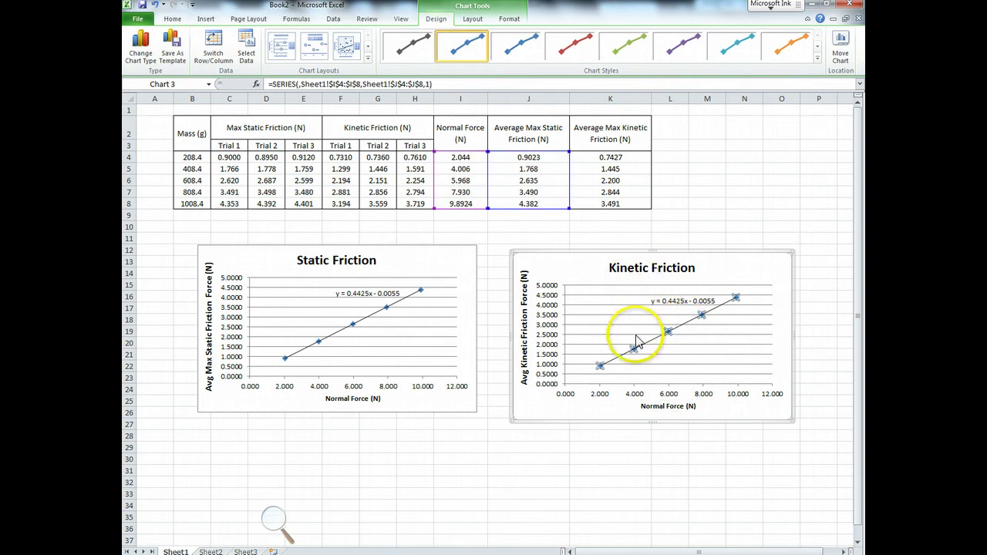
Shift the Kinetic chart's series Y range from J4:J8 to K4:K8, giving trendline y = 0.3514x + 0.0471.
left_click(525, 371)
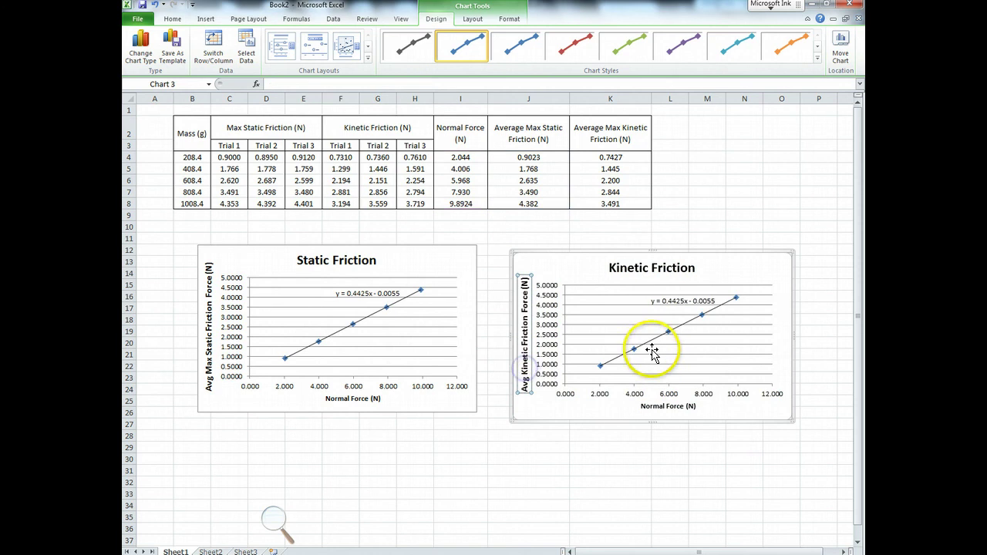
left_click(634, 353)
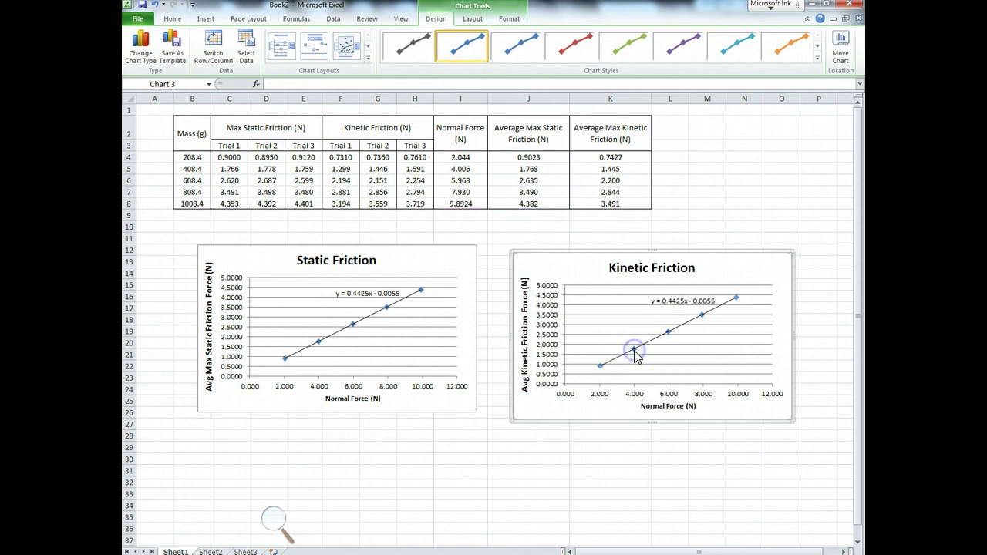
left_click(667, 330)
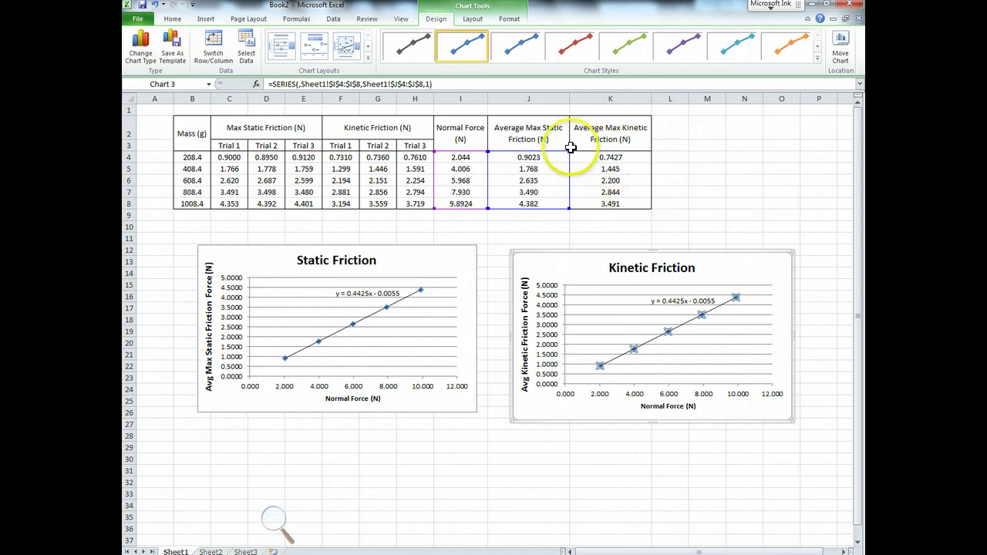
left_click_drag(545, 207, 545, 208)
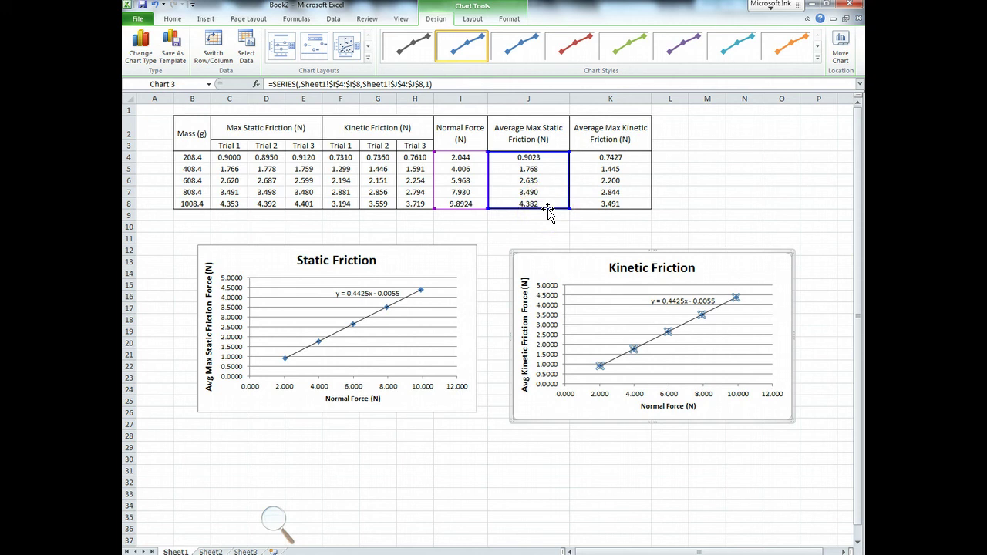
left_click_drag(563, 213, 603, 206)
left_click_drag(625, 145, 632, 202)
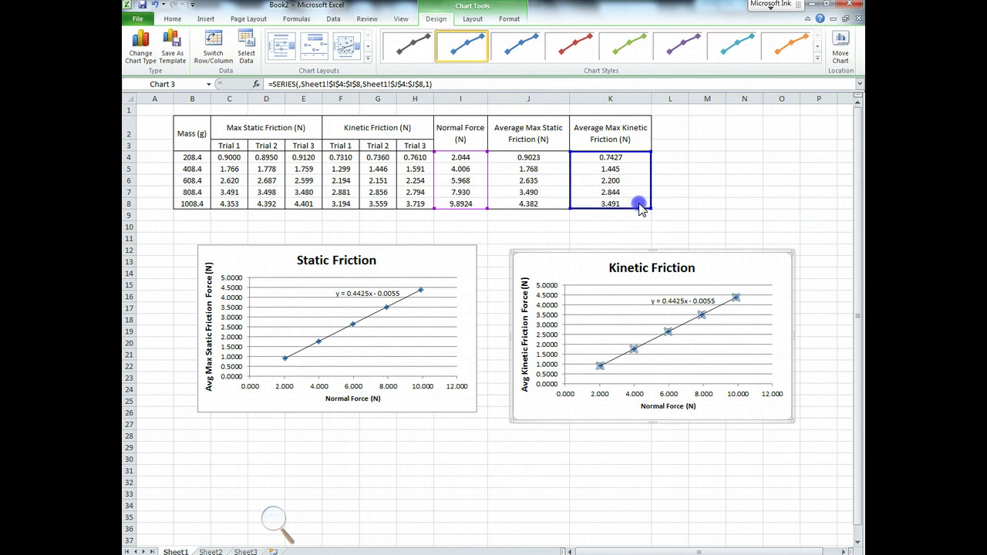
left_click_drag(642, 212, 643, 212)
Rename heading K2 to 'Average Kinetic Friction (N)' and keep the series range on K4:K8.
left_click(611, 129)
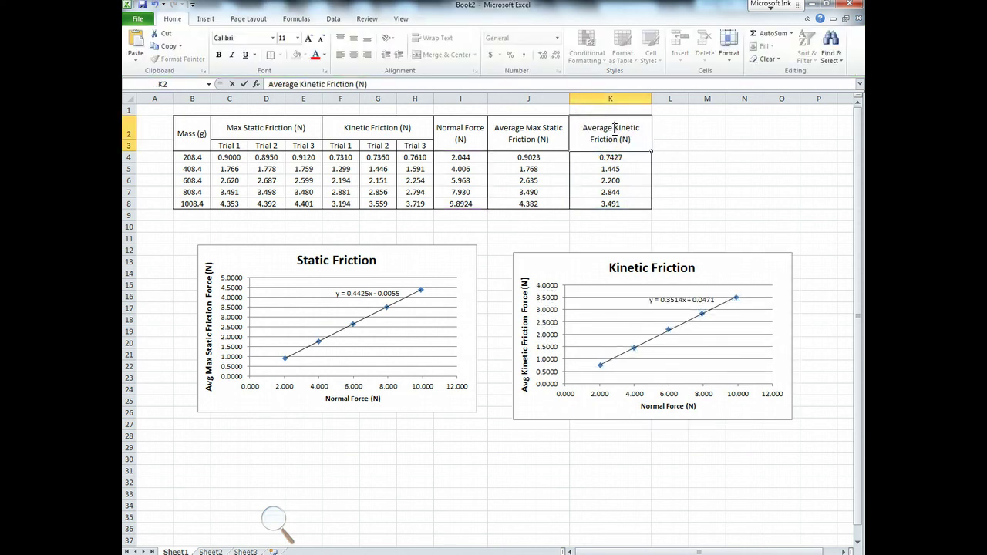
key("Down")
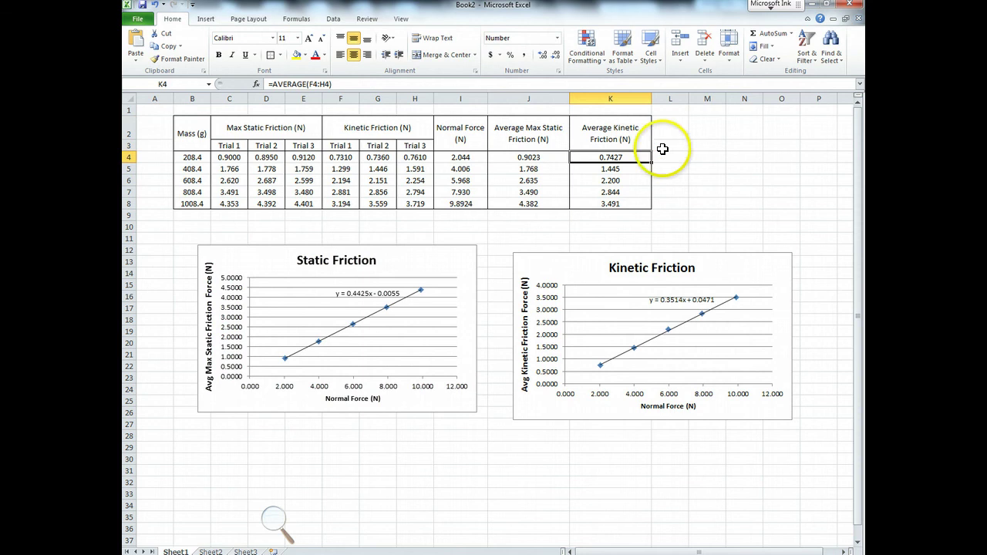
left_click(701, 155)
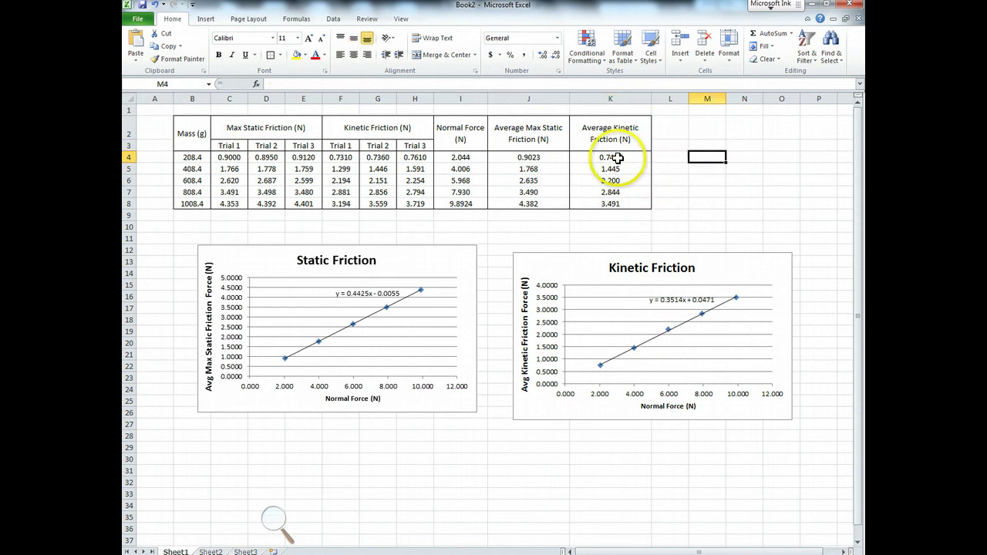
left_click(636, 354)
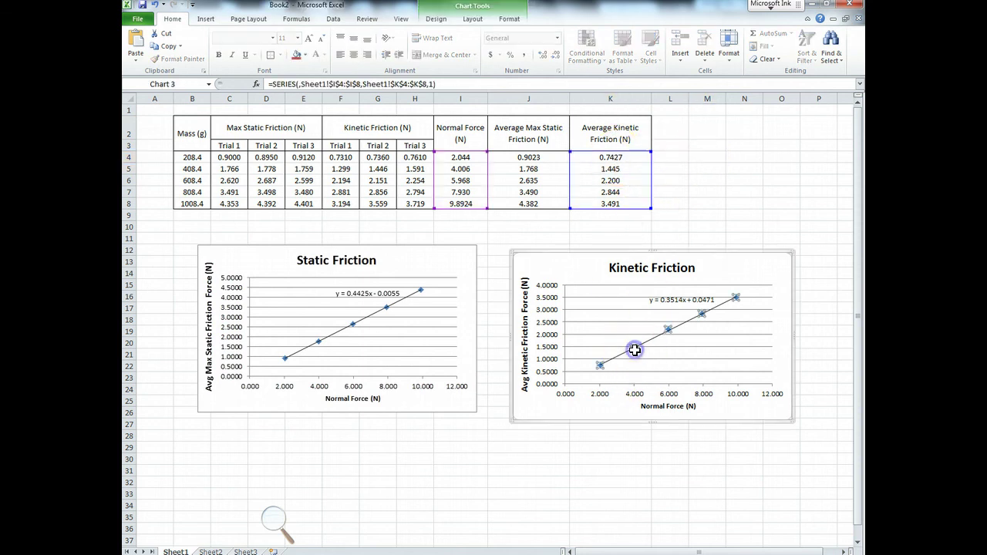
mouse_move(571, 207)
left_mouse_down()
mouse_move(629, 216)
mouse_move(555, 205)
left_mouse_up()
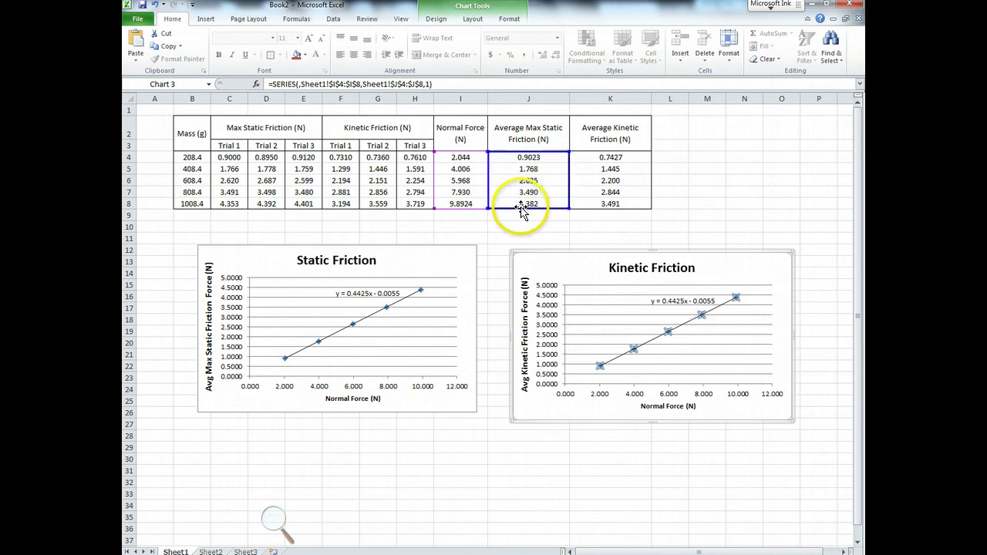
left_click_drag(564, 209, 590, 209)
Nudge the Kinetic Friction chart slightly up and left beside the Static Friction chart.
left_click(679, 302)
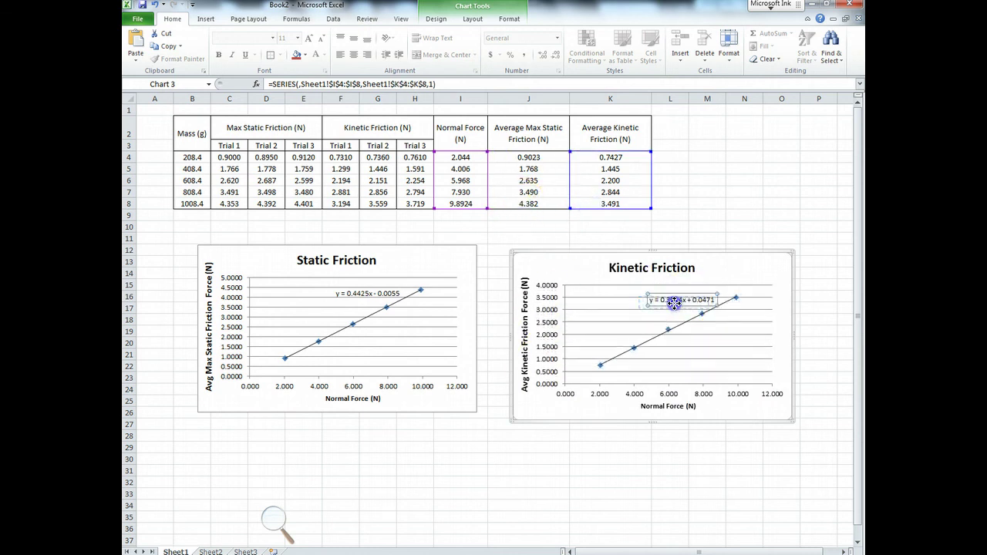
left_click(742, 271)
left_click(781, 225)
mouse_move(763, 270)
left_mouse_down()
mouse_move(789, 265)
mouse_move(760, 262)
left_mouse_up()
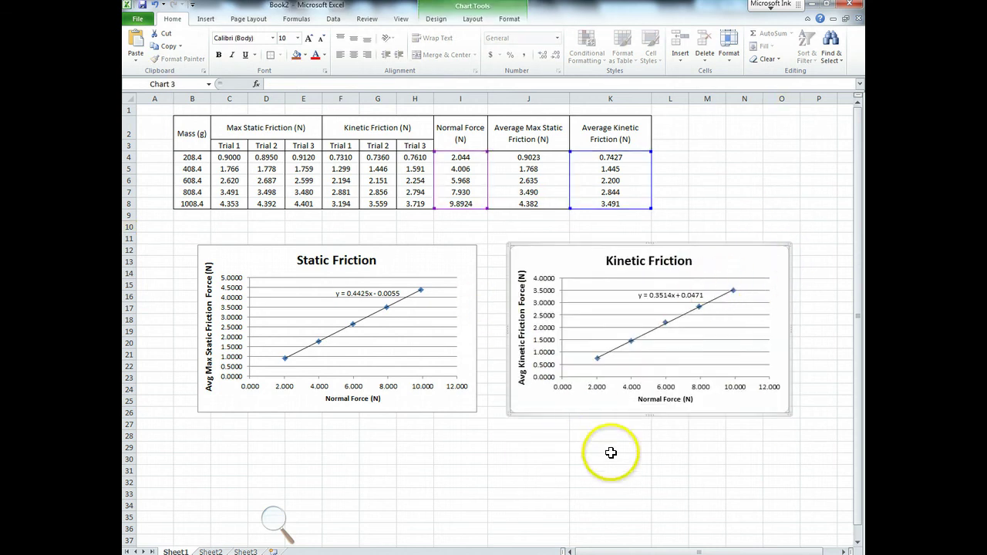
Check the trendline equation labels on the Static and Kinetic Friction charts.
left_click(636, 236)
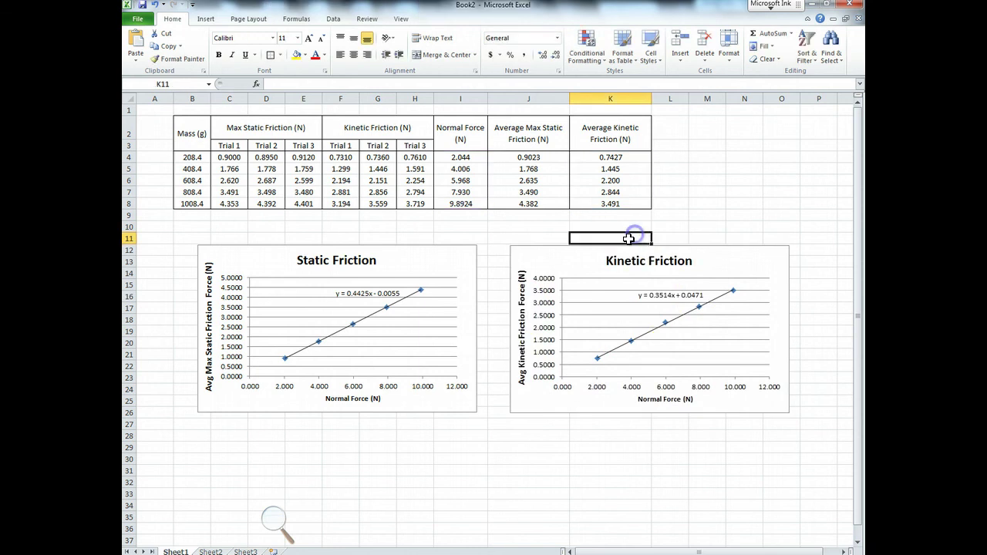
left_click(669, 295)
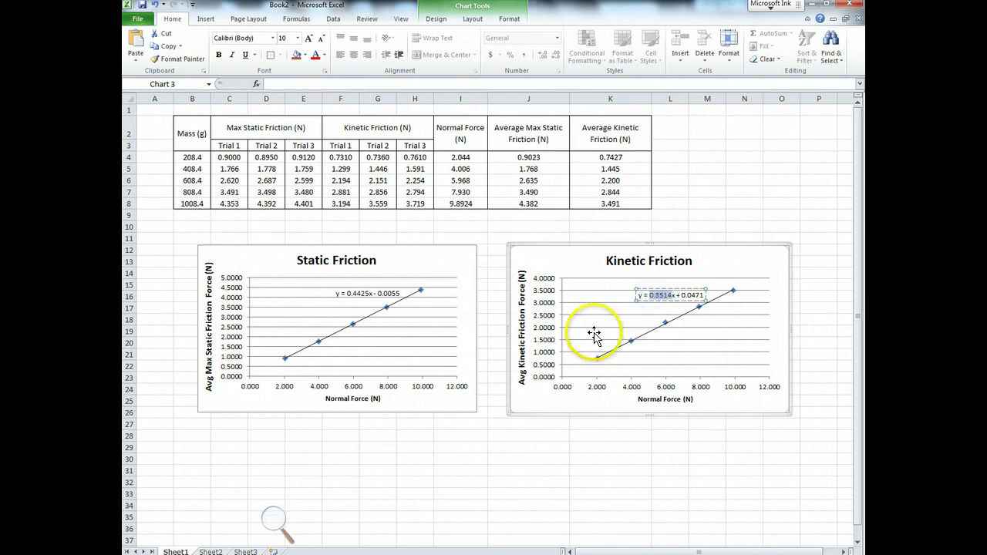
left_click(348, 293)
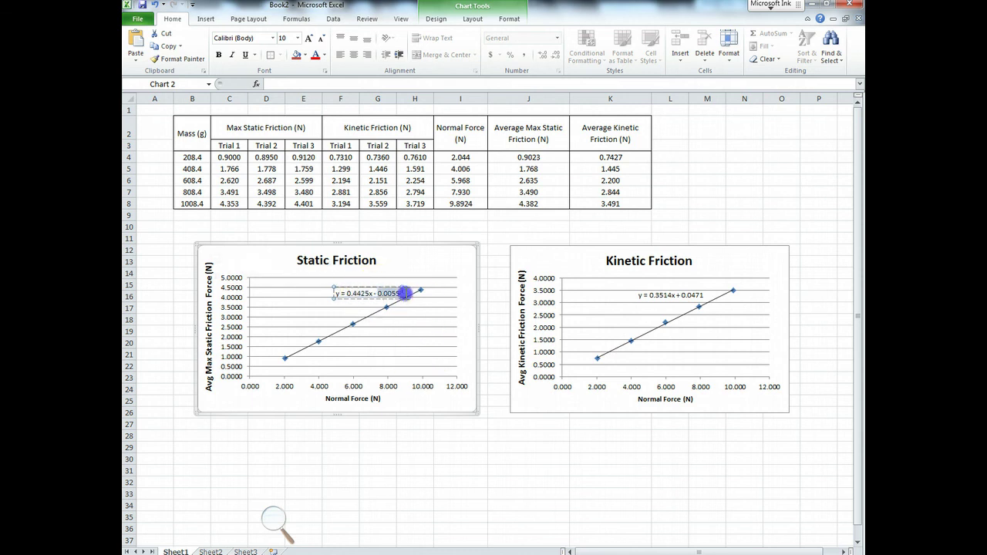
left_click(683, 295)
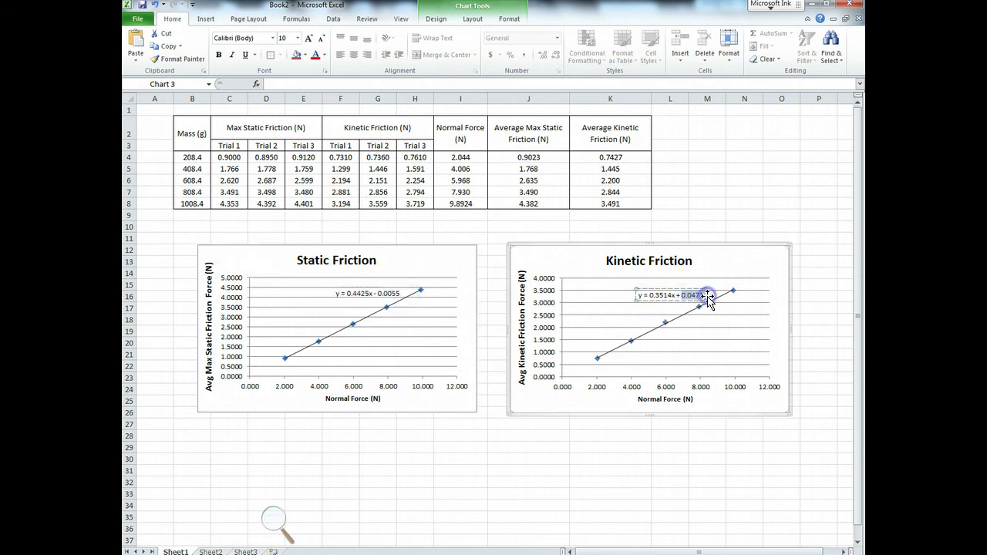
left_click(739, 255)
left_click(362, 293)
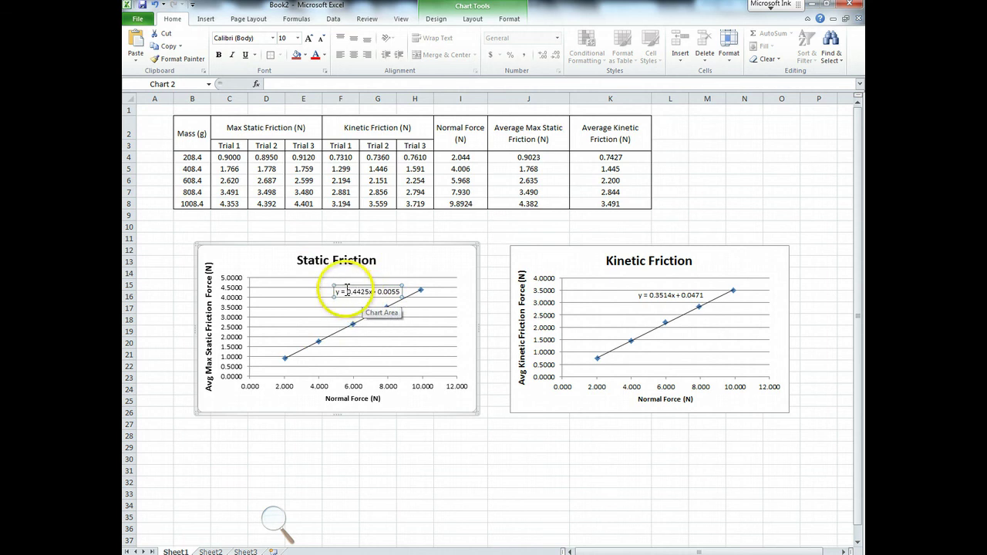
left_click(651, 296)
left_click(660, 301)
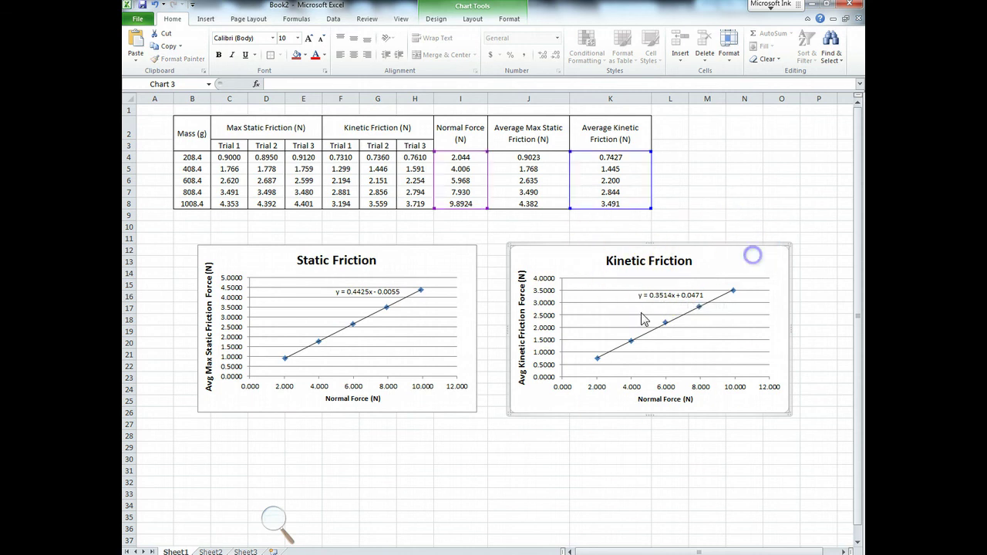
left_click(548, 482)
Copy the Static Friction chart using its right-click menu.
left_click(463, 263)
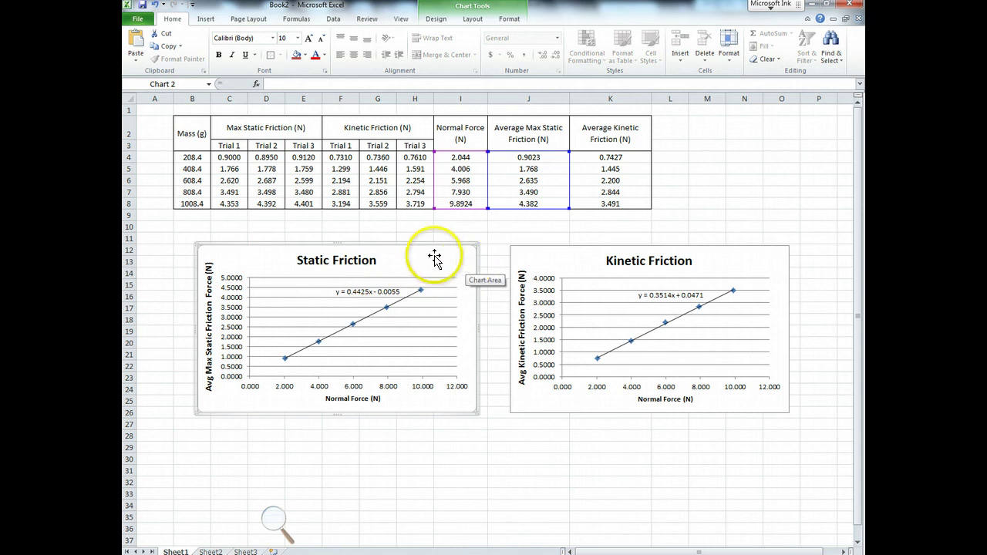
right_click(436, 256)
left_click(378, 282)
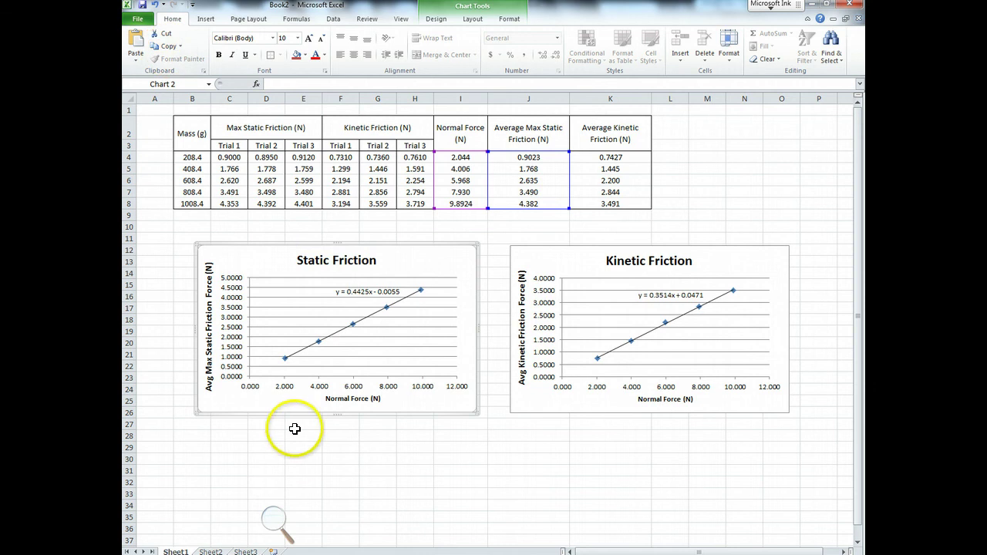
Paste the Static Friction chart into Word below the averages table as a picture.
key("alt+Tab")
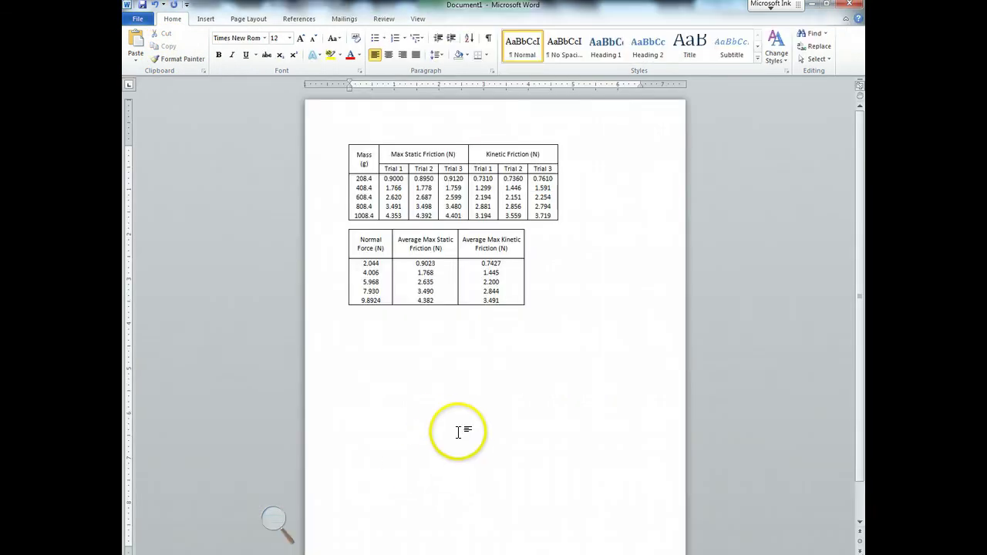
key("ctrl+v")
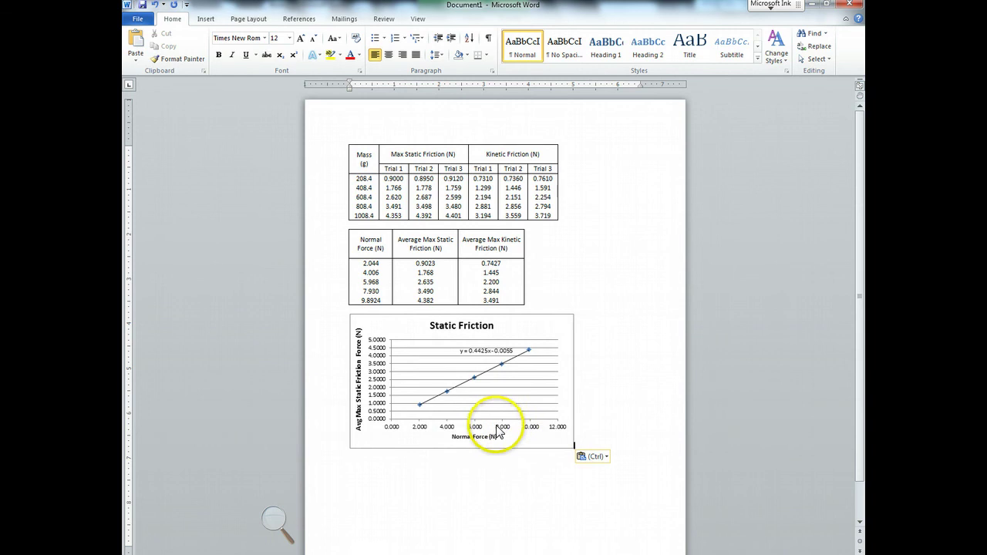
left_click(600, 460)
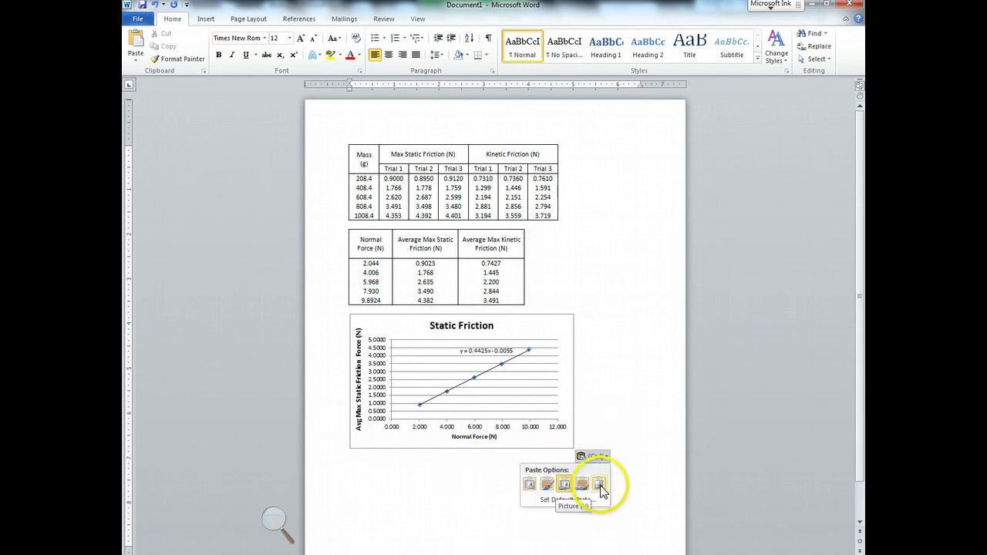
left_click(600, 490)
Enlarge the Static Friction chart picture slightly, then head back to the Excel workbook.
left_click(566, 443)
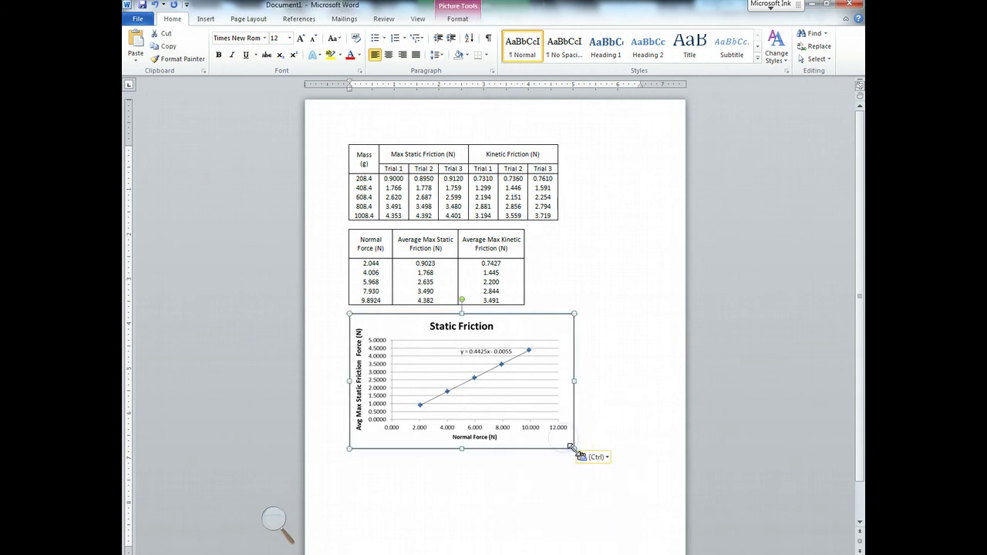
left_click_drag(572, 445, 605, 468)
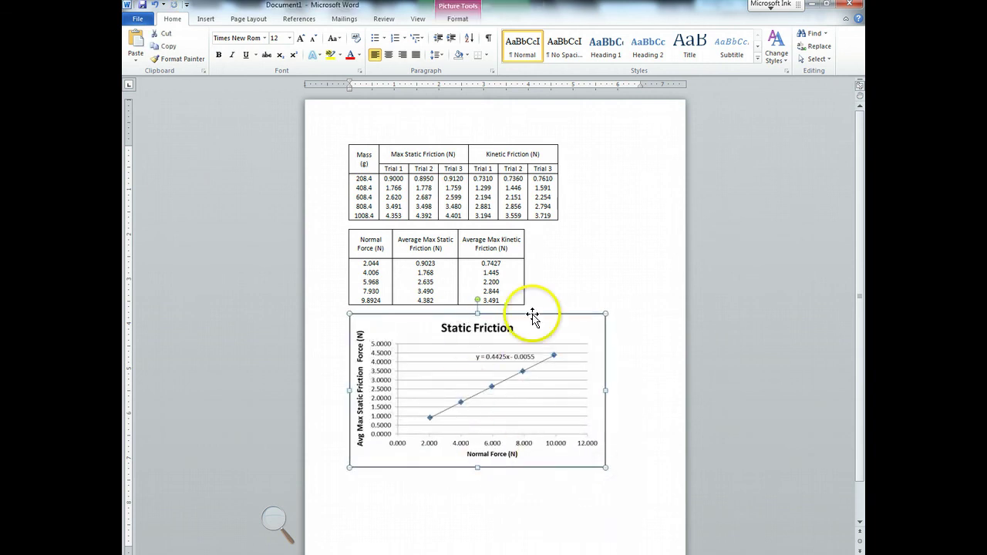
left_click(591, 526)
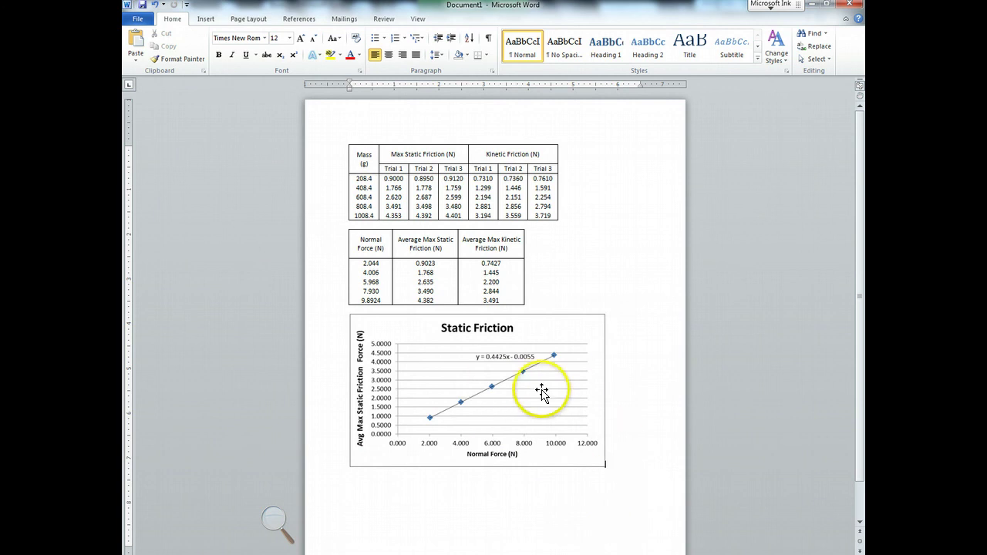
left_click(563, 440)
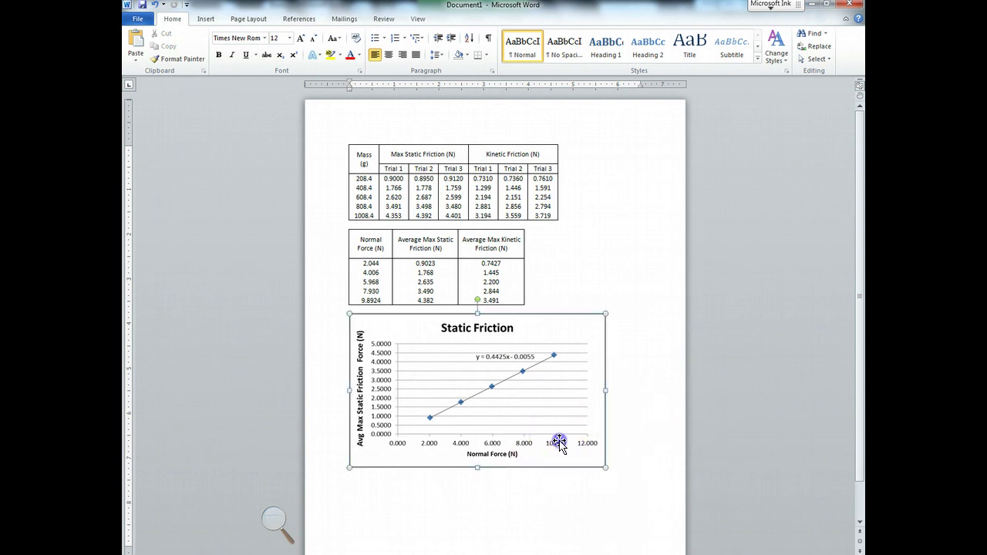
left_click(615, 462)
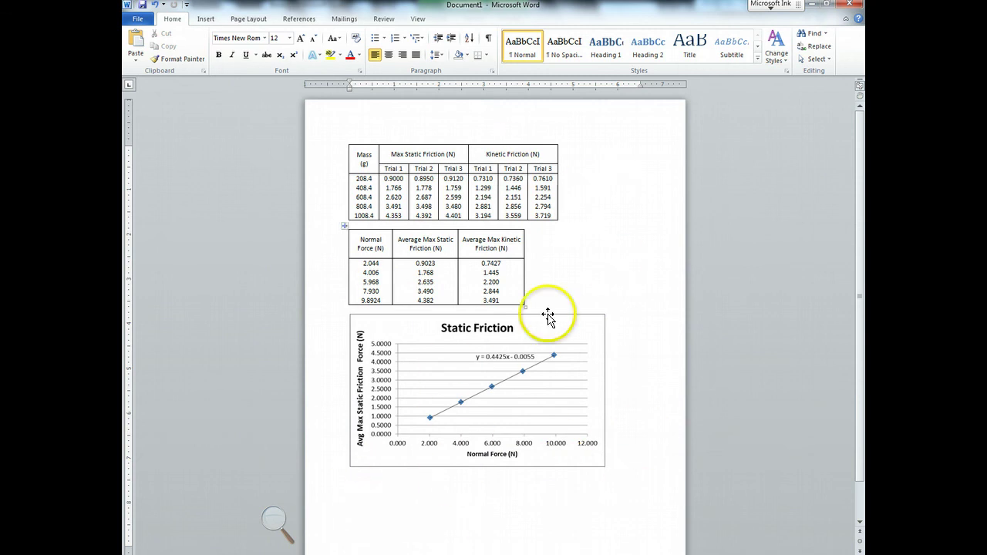
left_click(497, 554)
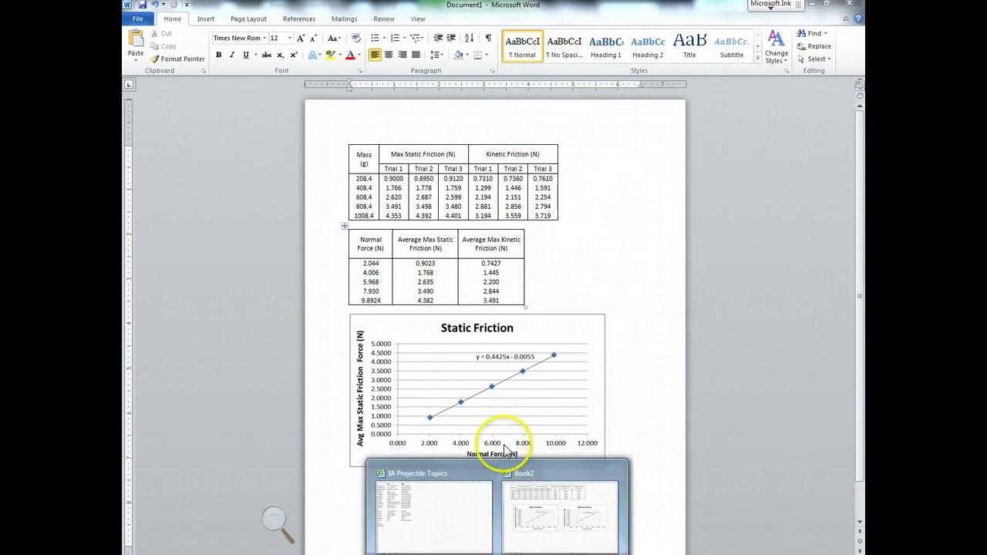
Copy the Kinetic Friction chart from Book2 and paste it into Word as a picture.
left_click(549, 519)
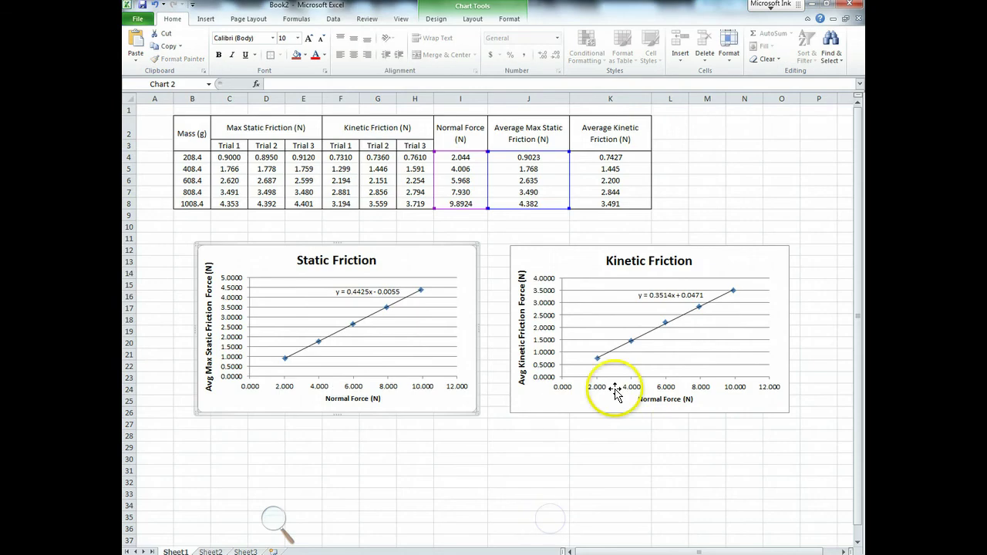
left_click(521, 404)
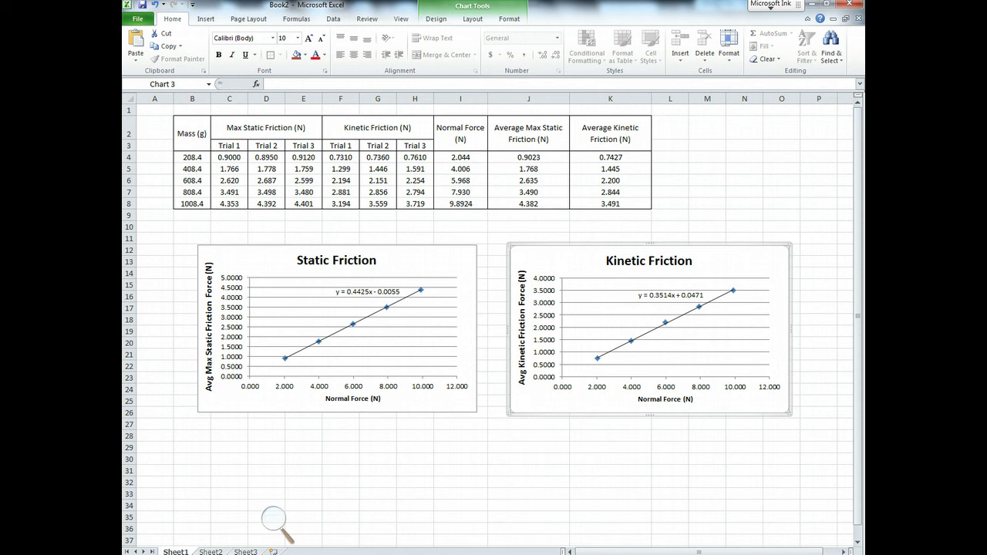
key("alt+Tab")
left_click(449, 459)
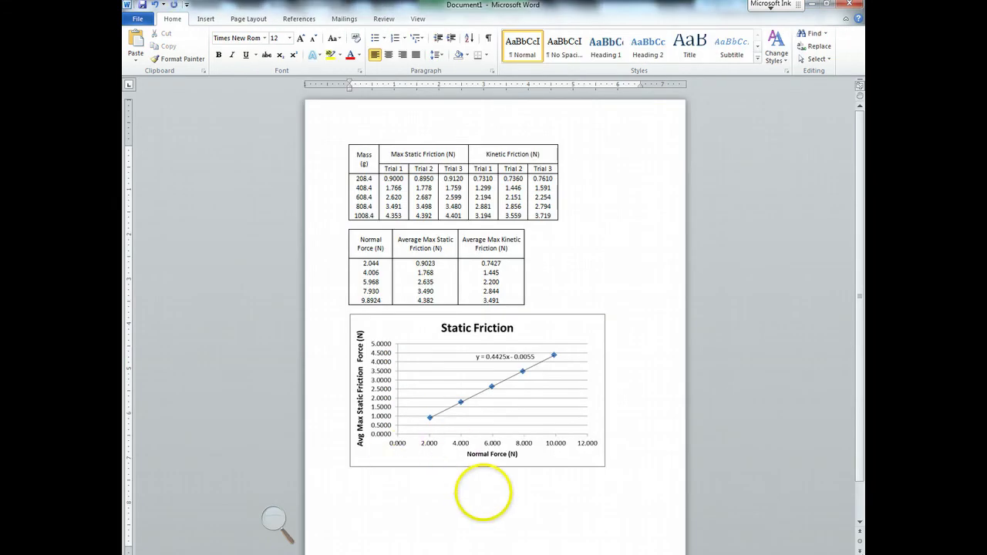
key("ctrl+v")
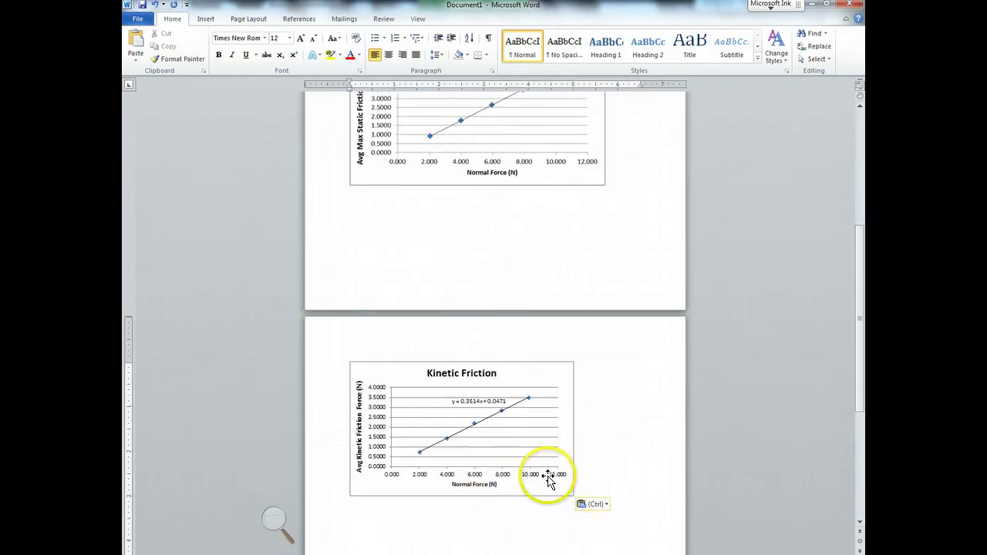
left_click(594, 504)
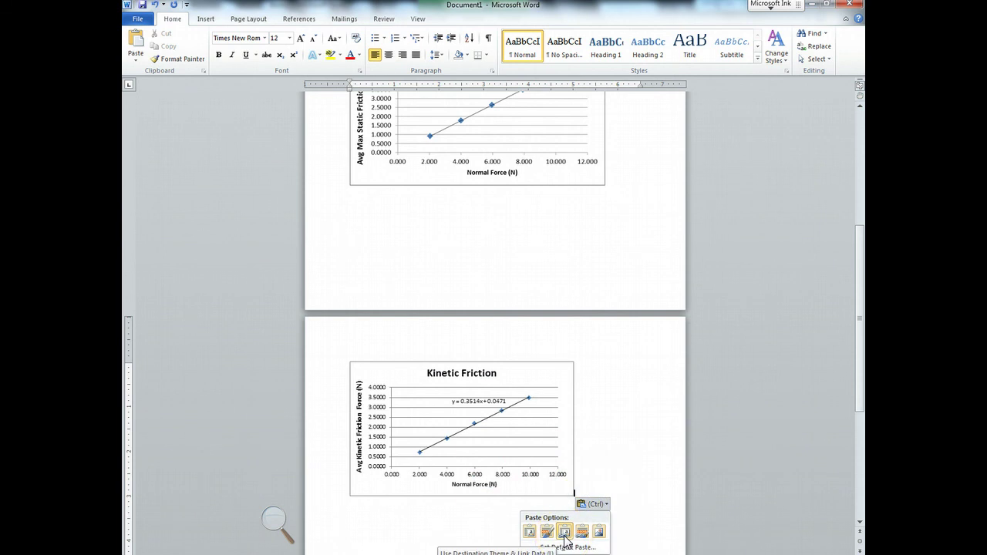
left_click(598, 531)
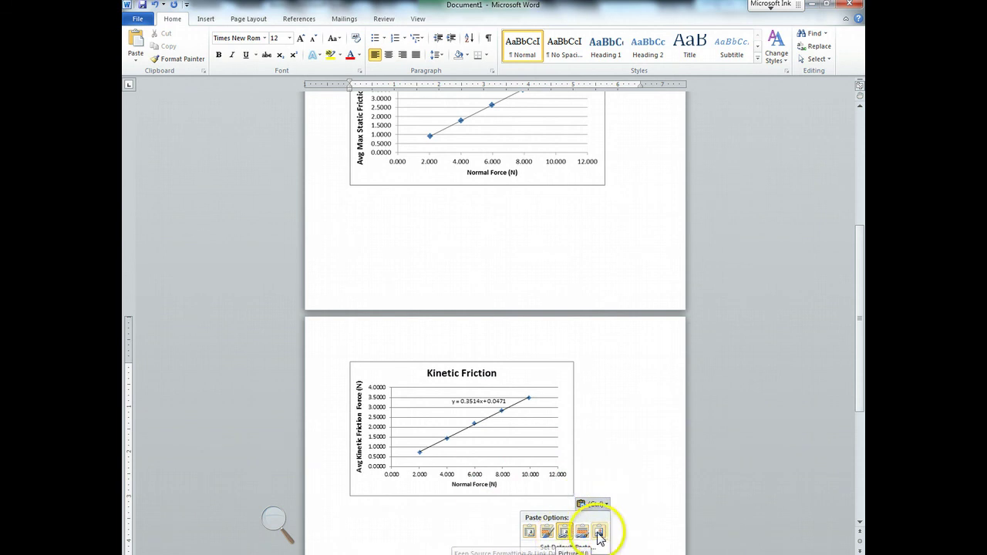
Resize the Kinetic Friction picture to roughly match the Static Friction chart's width.
left_click(562, 477)
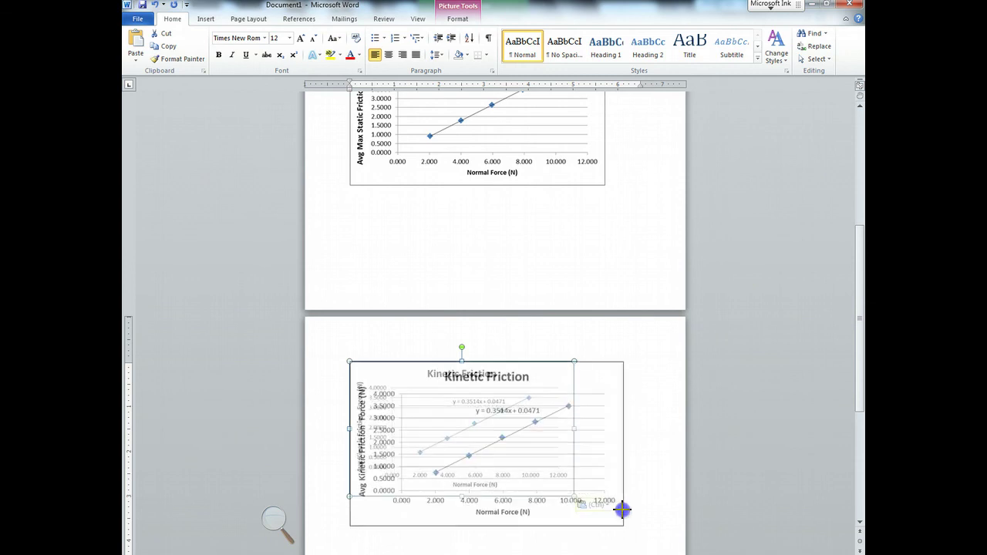
left_click_drag(623, 509, 598, 502)
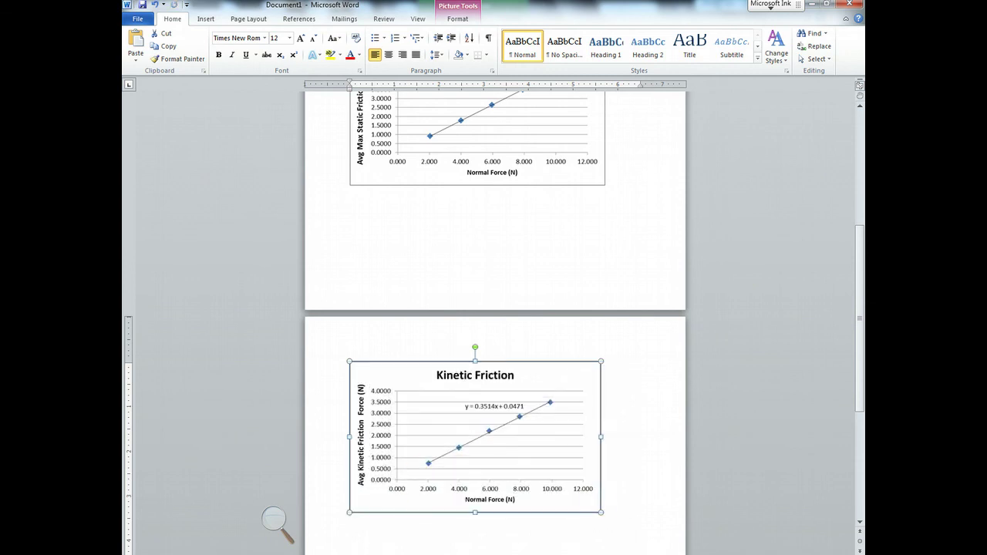
left_click(663, 482)
Add blank lines above the Static chart, between the two tables, and above the first table.
scroll(586, 425, "up", 5)
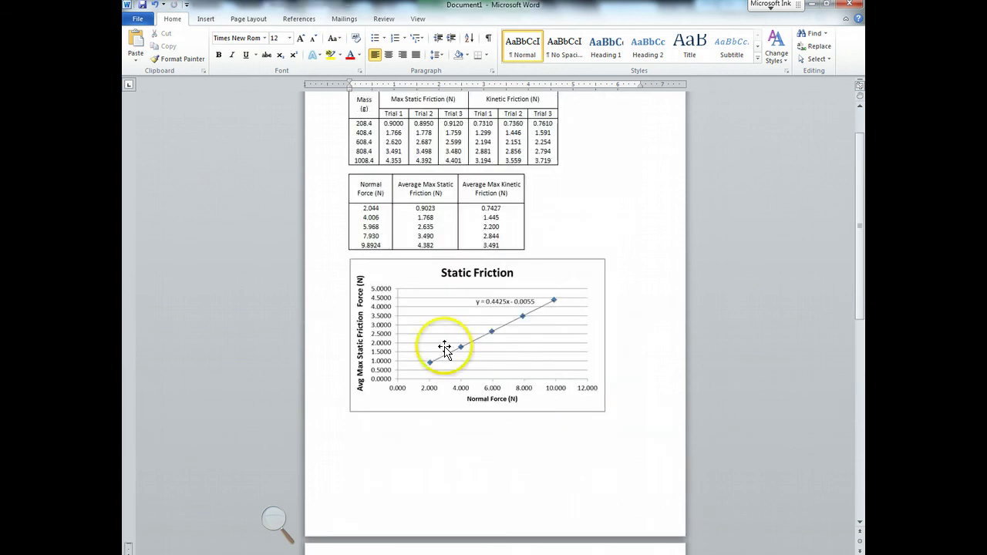
left_click(413, 255)
key("Return")
left_click(404, 170)
key("Return")
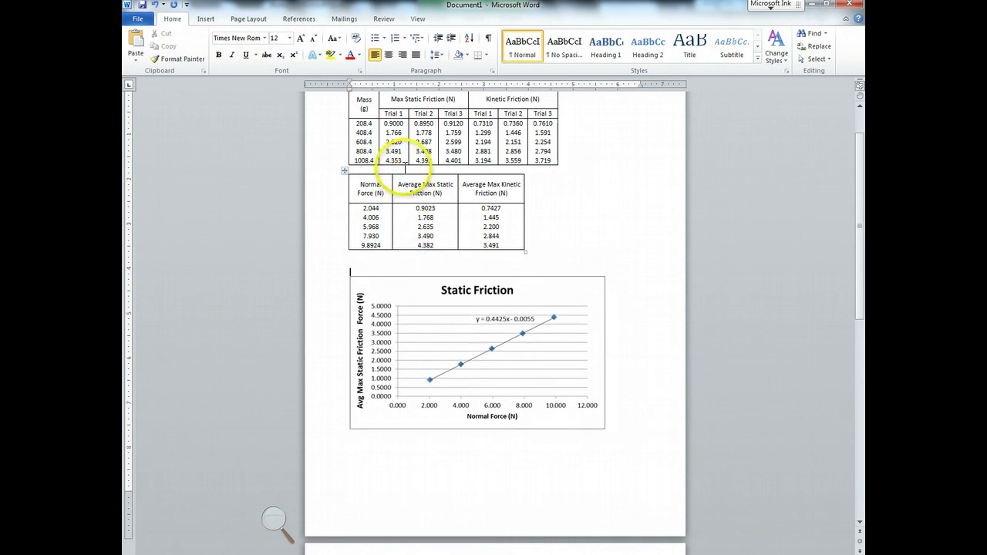
scroll(409, 154, "up", 2)
left_click(419, 139)
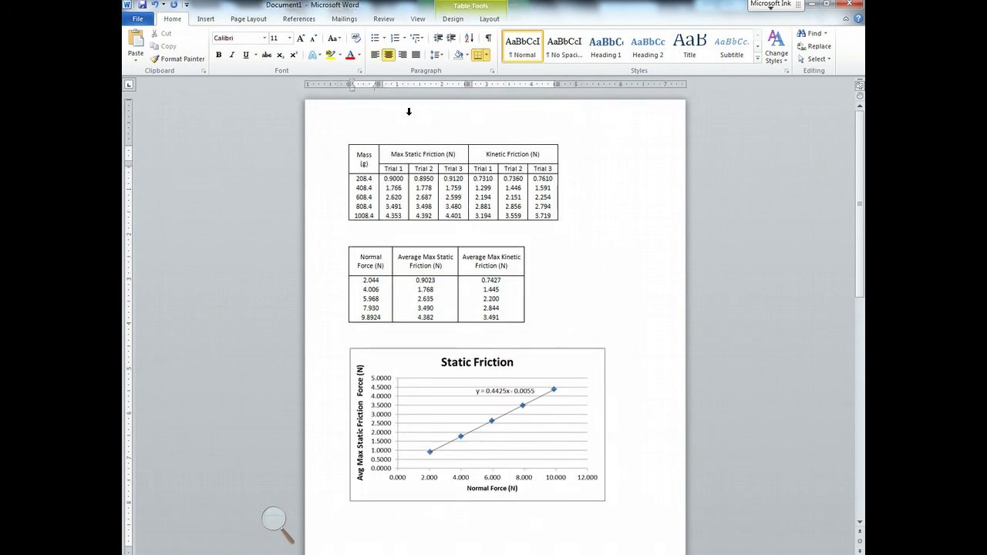
key("Return")
key("Return")
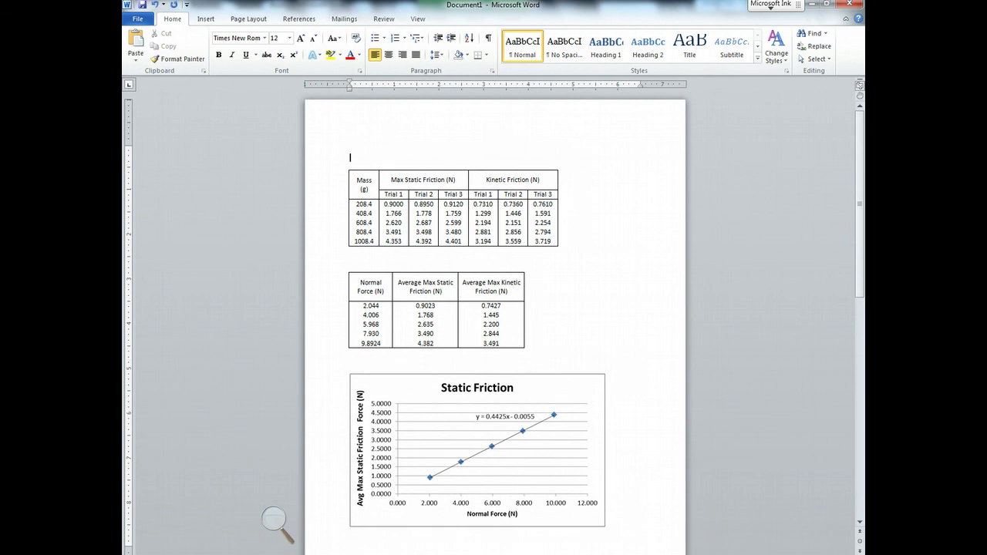
Set up the Raw Data and Processed Data heading lines and delete the extra blank line under Raw Data.
left_click(412, 158)
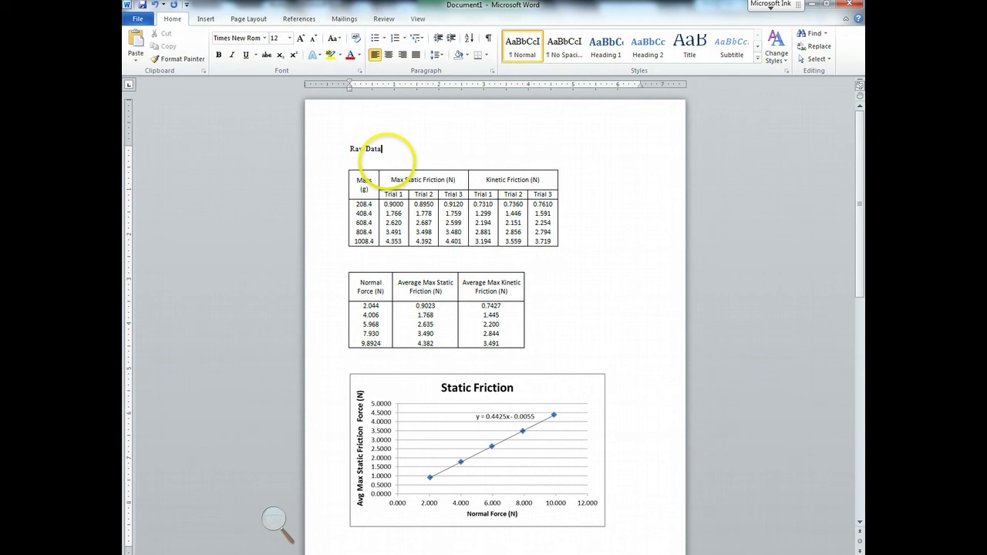
key("Down")
key("Down")
key("Down")
key("Down")
key("Down")
key("Return")
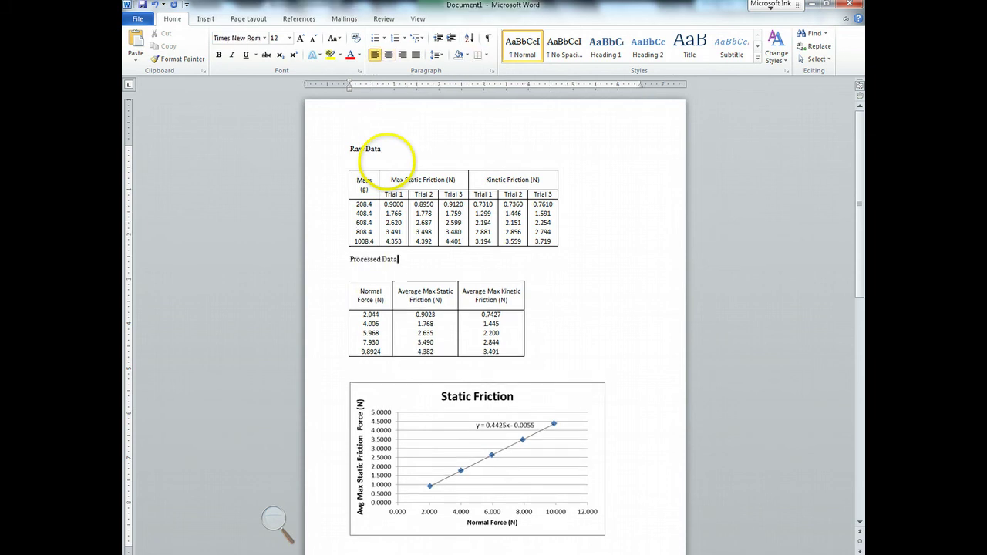
key("End")
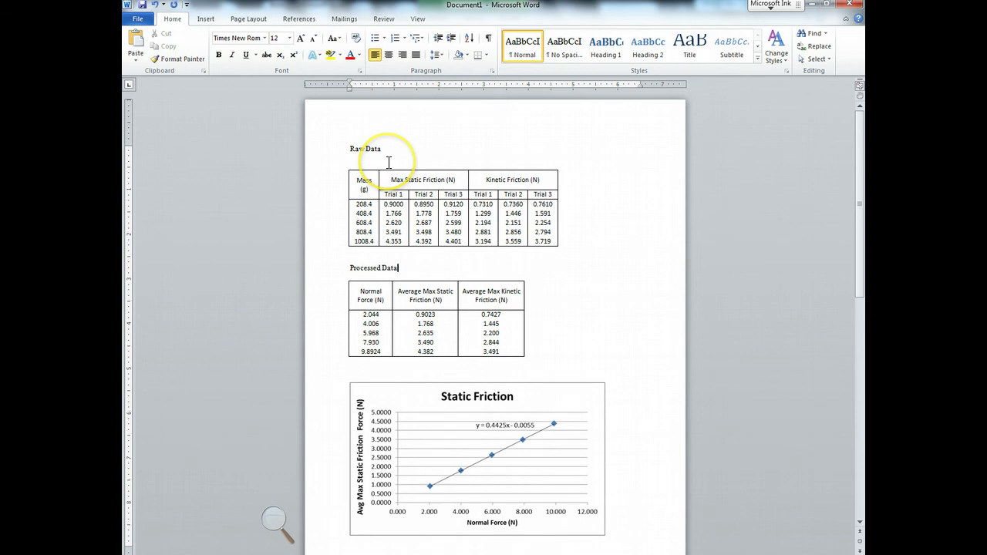
key("Up")
key("Up")
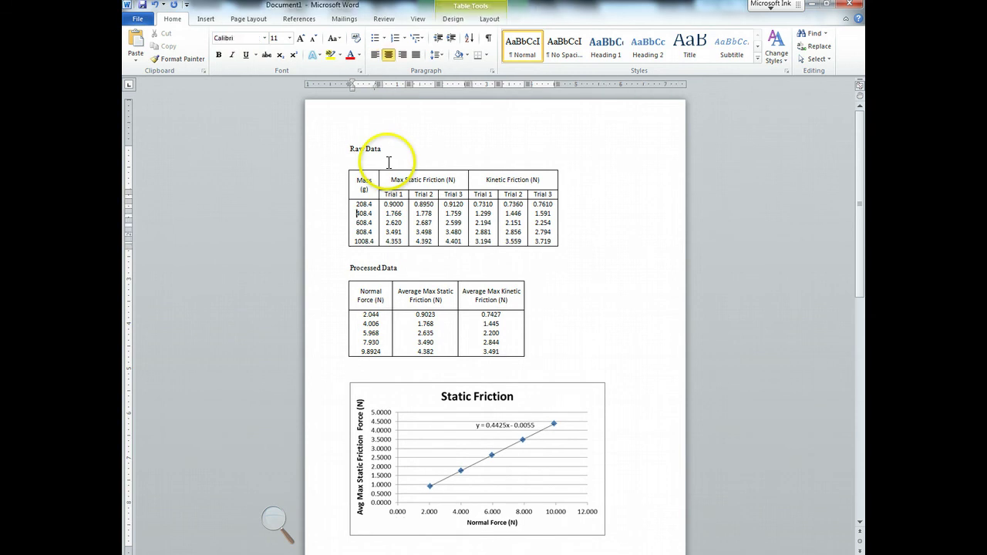
left_click(388, 162)
key("Delete")
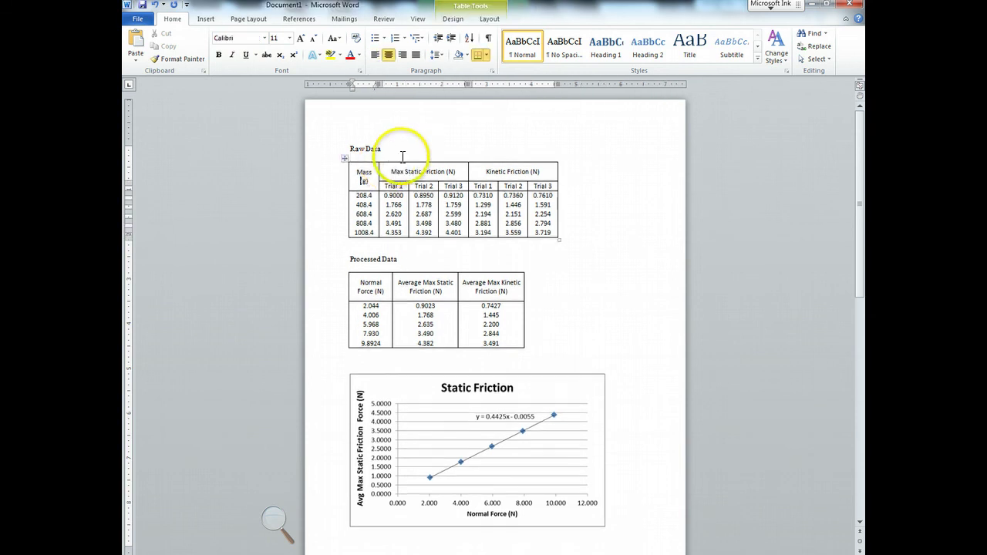
scroll(540, 478, "down", 2)
left_click(511, 407)
scroll(447, 347, "down", 2)
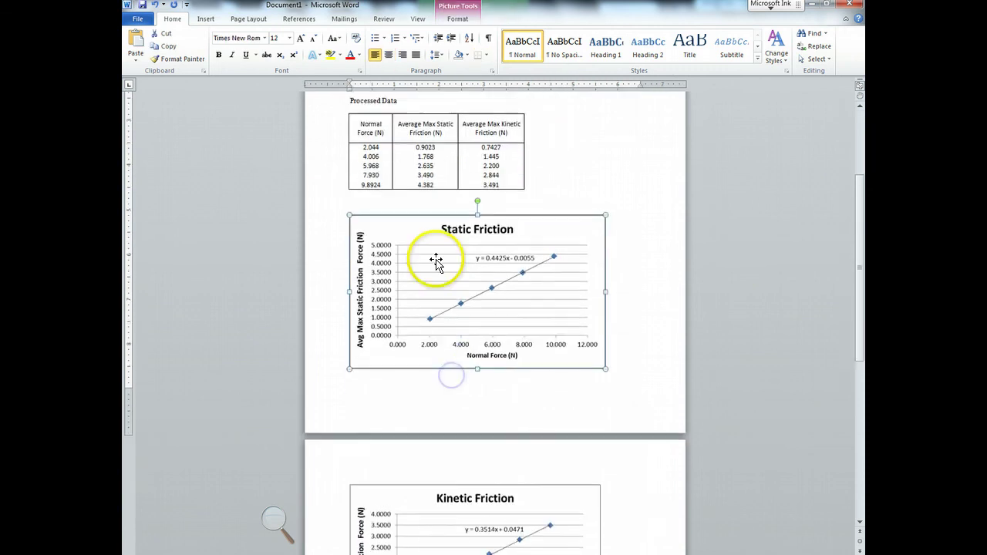
left_click(424, 183)
left_click(452, 252)
scroll(463, 332, "down", 3)
left_click(475, 412)
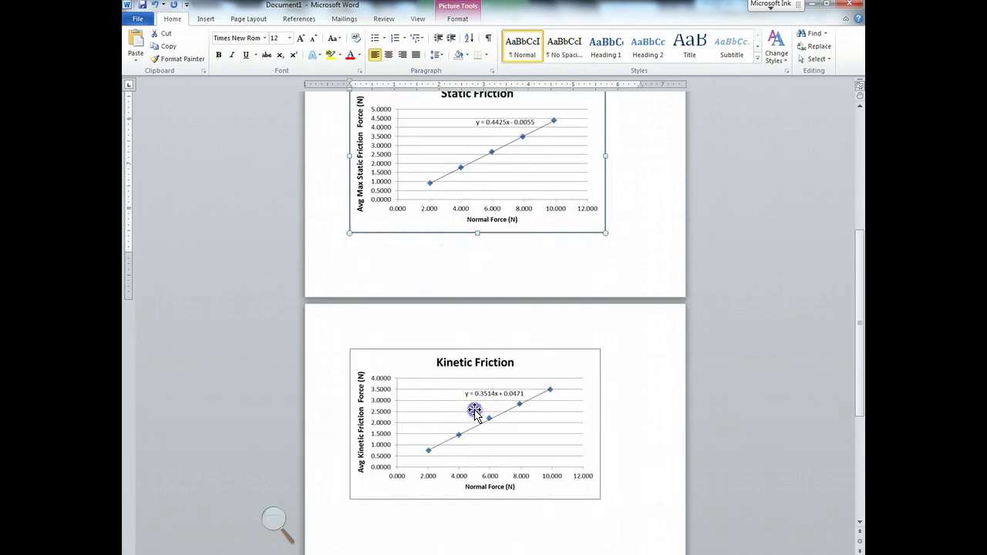
left_click(692, 430)
scroll(623, 504, "up", 5)
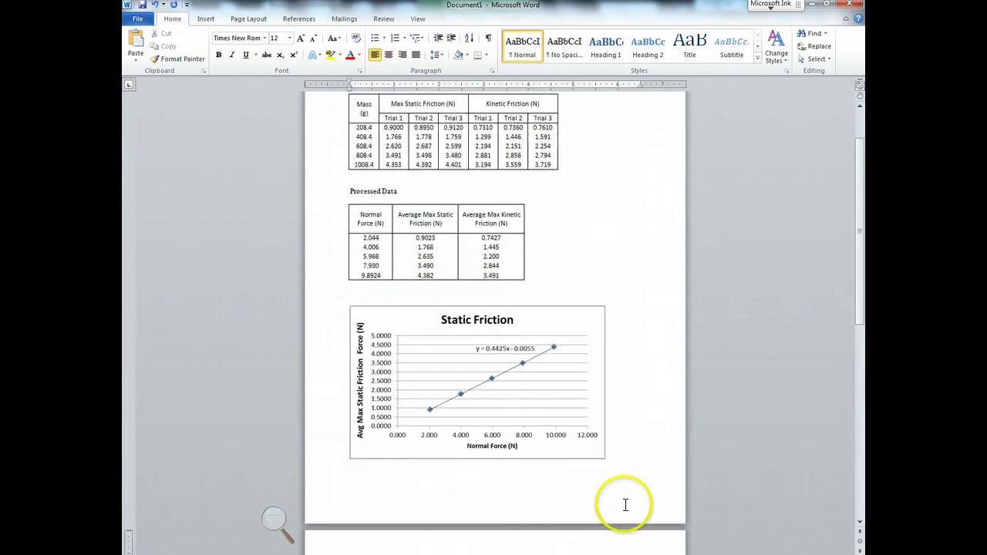
scroll(625, 505, "up", 2)
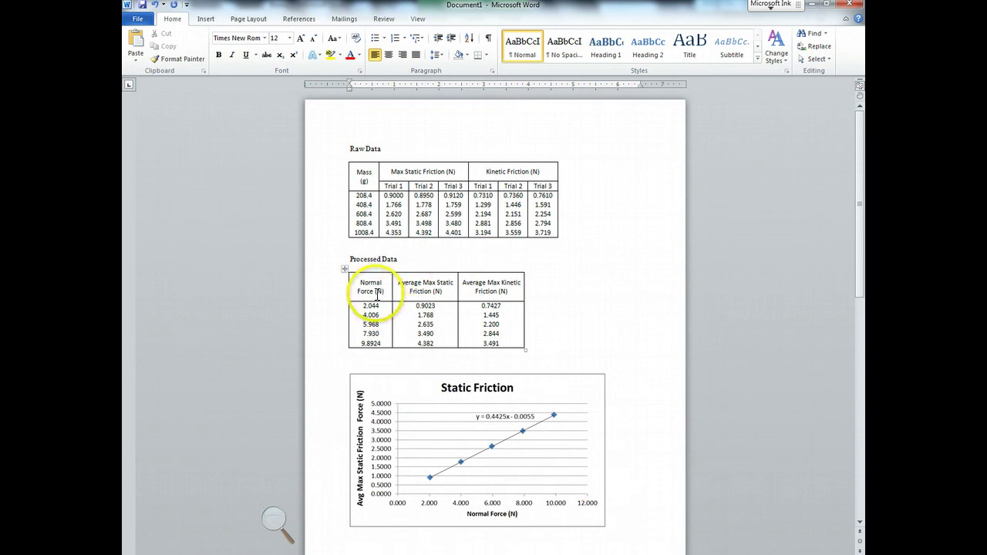
left_click(354, 136)
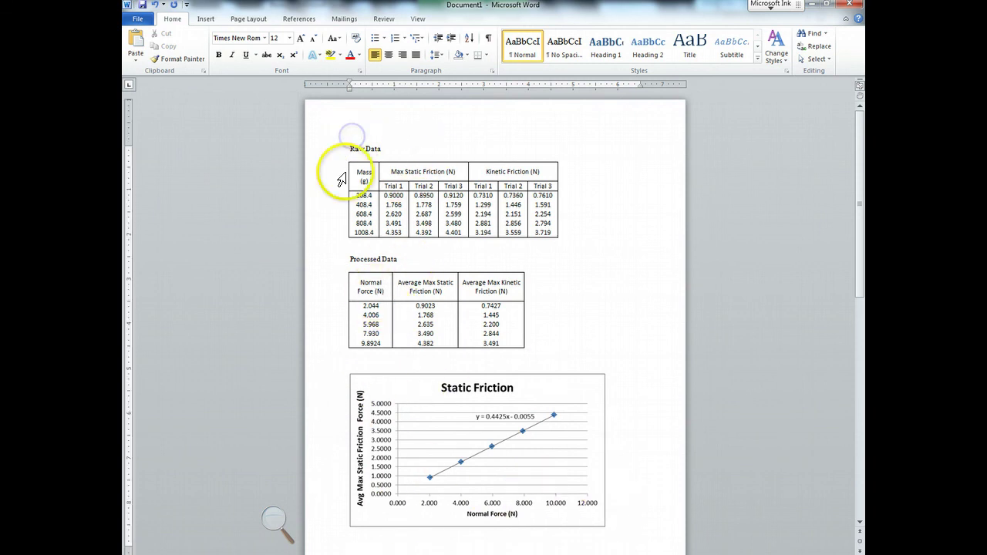